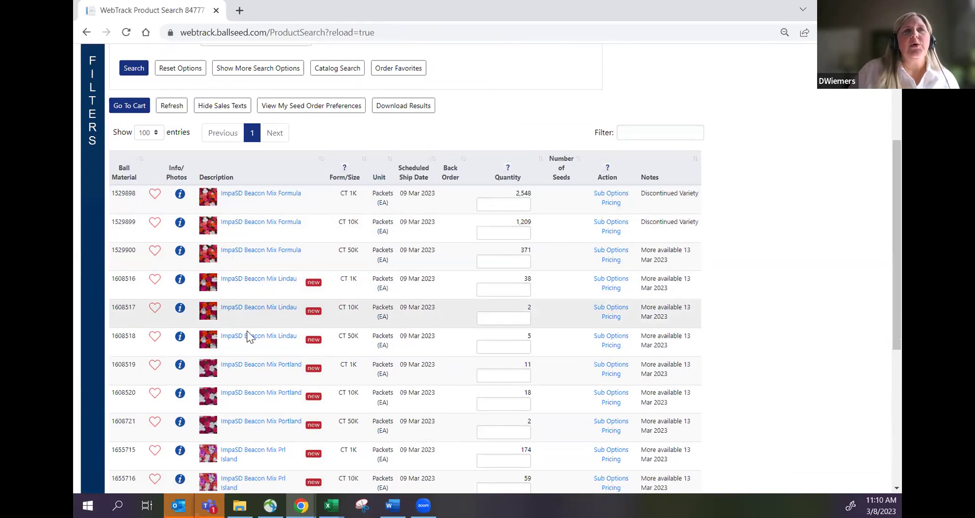
Open the plant information page for ImpaSD Beacon Mix Formula, examine its plant details, grower information and other varieties, and close it.
scroll(325, 396, "down", 2)
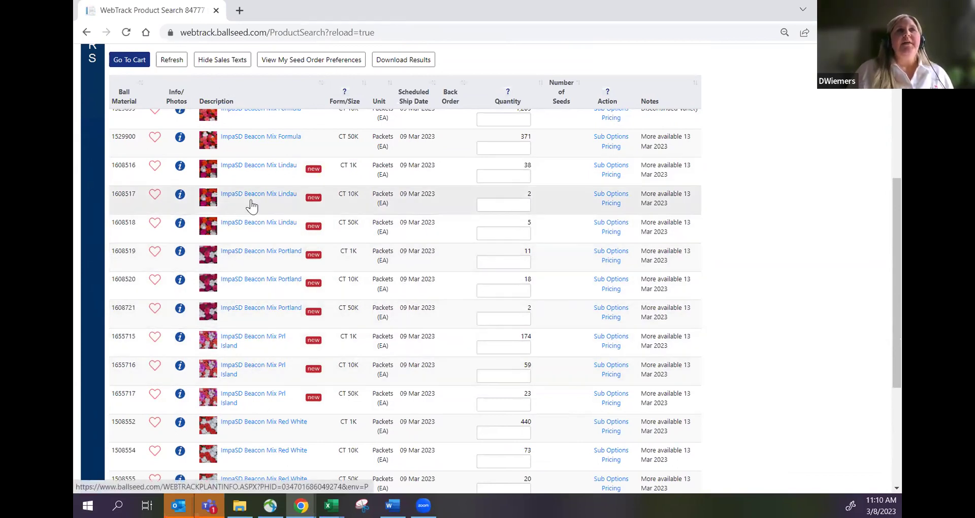
left_click(251, 137)
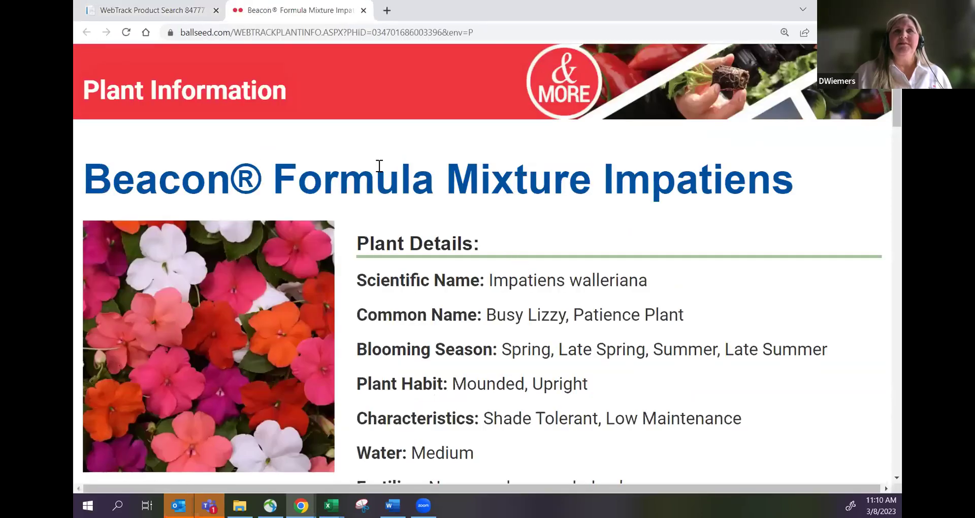
scroll(544, 343, "down", 5)
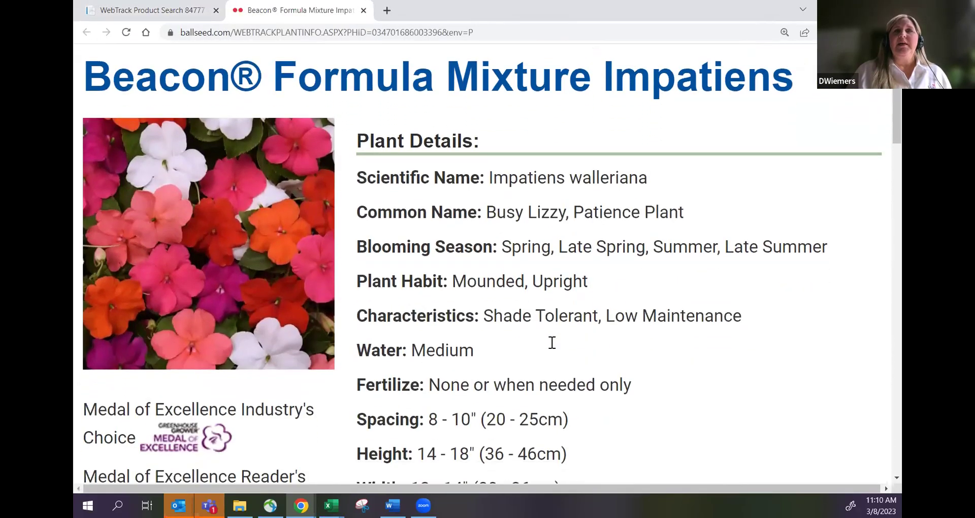
scroll(551, 342, "down", 4)
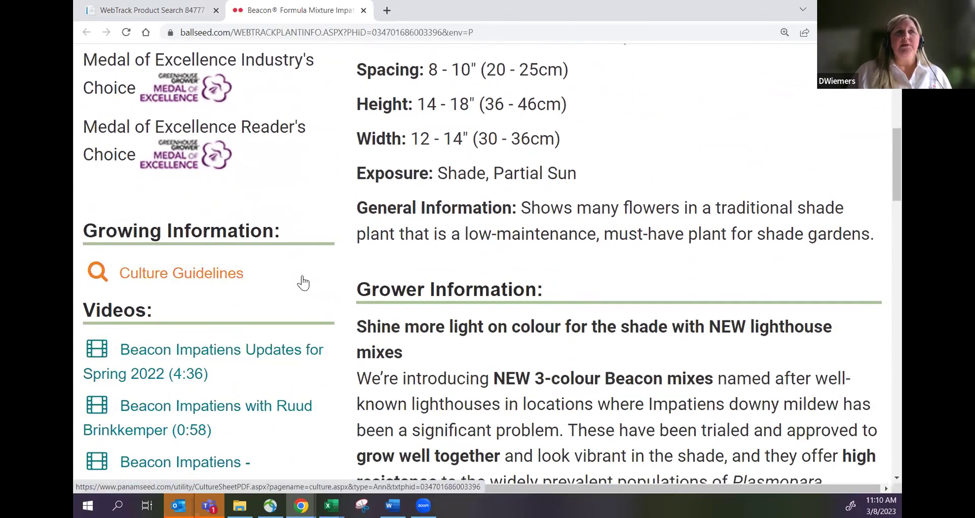
scroll(249, 367, "down", 1)
scroll(249, 367, "down", 3)
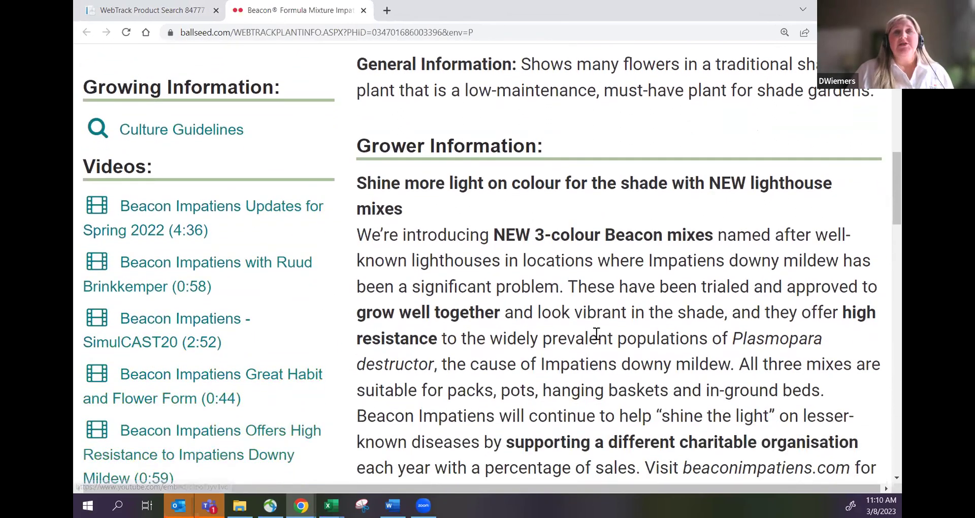
scroll(596, 337, "down", 1)
scroll(595, 337, "down", 9)
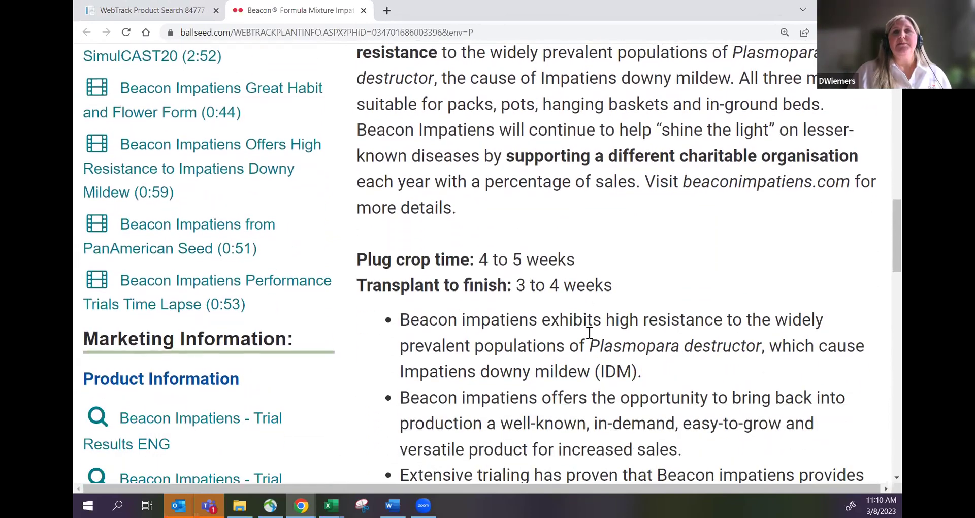
scroll(587, 332, "down", 10)
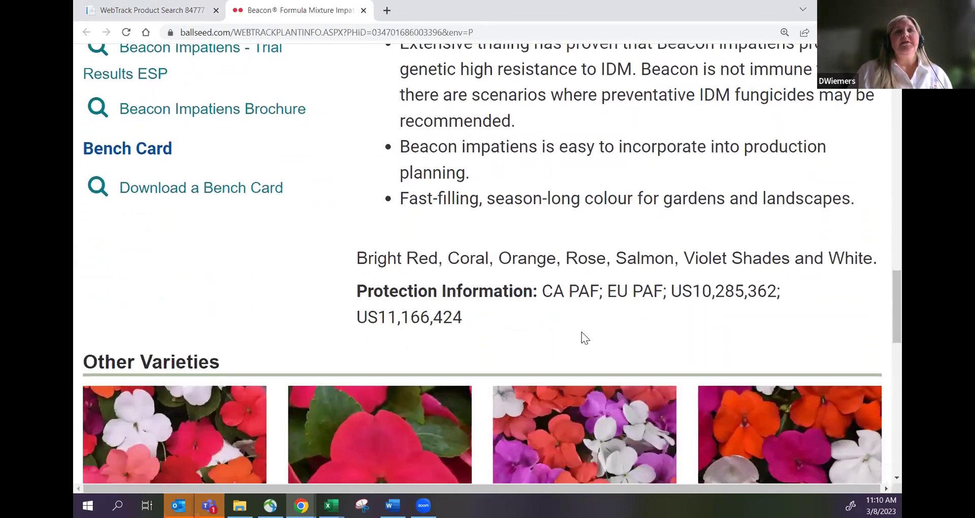
scroll(637, 348, "up", 5)
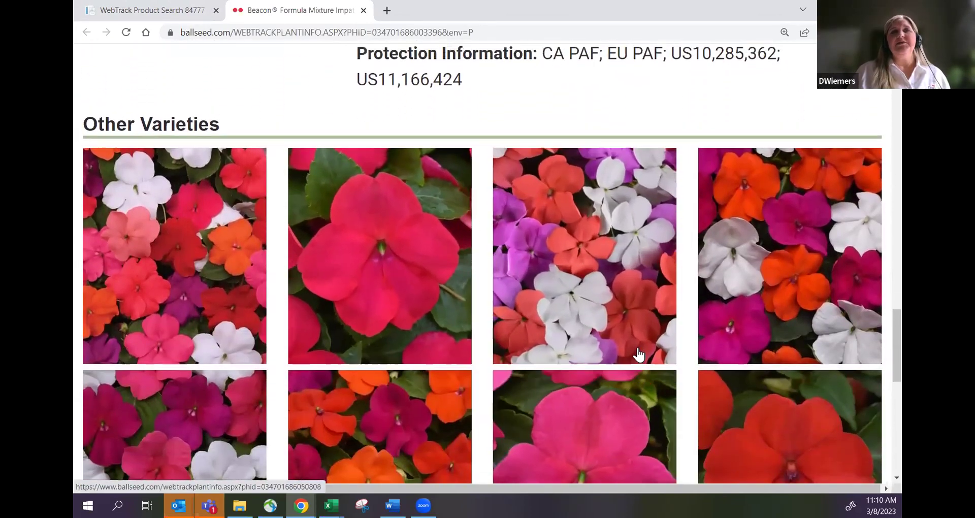
scroll(613, 319, "up", 10)
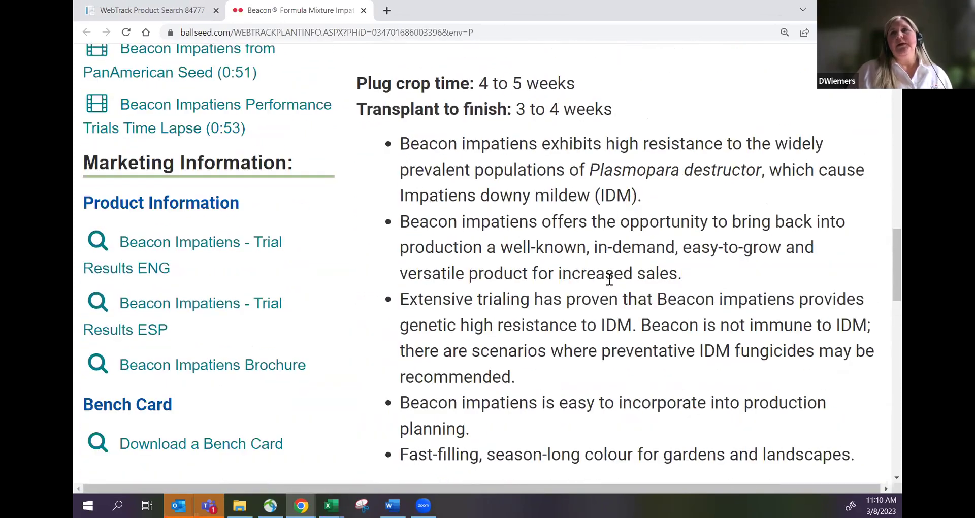
scroll(609, 239, "up", 12)
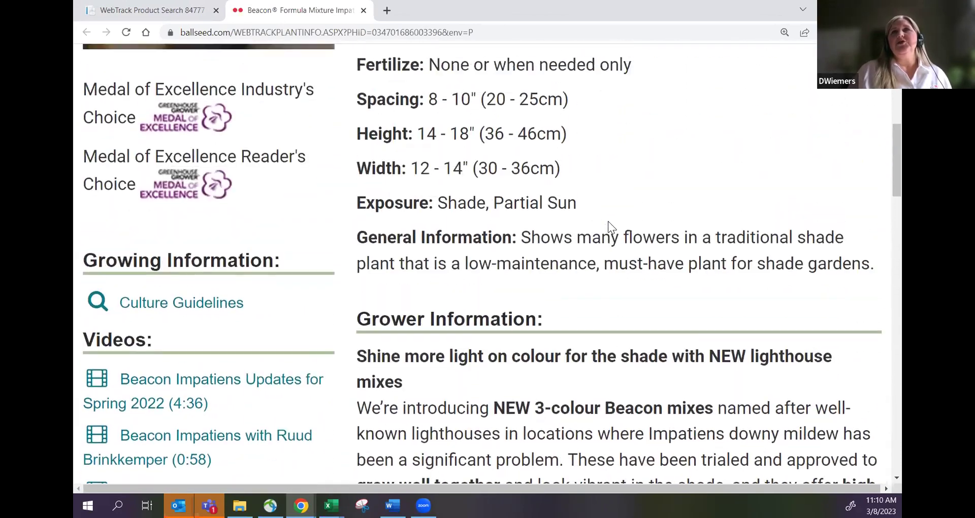
scroll(609, 218, "up", 1)
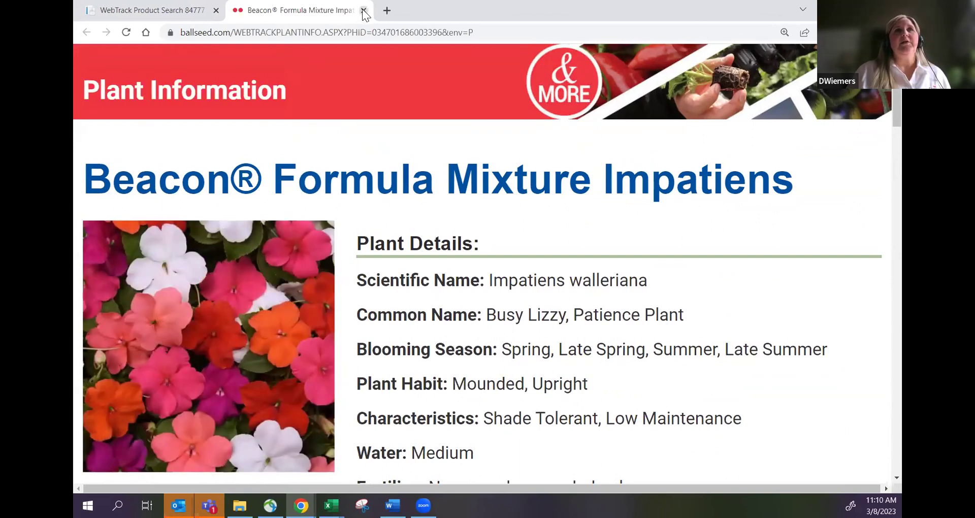
left_click(363, 10)
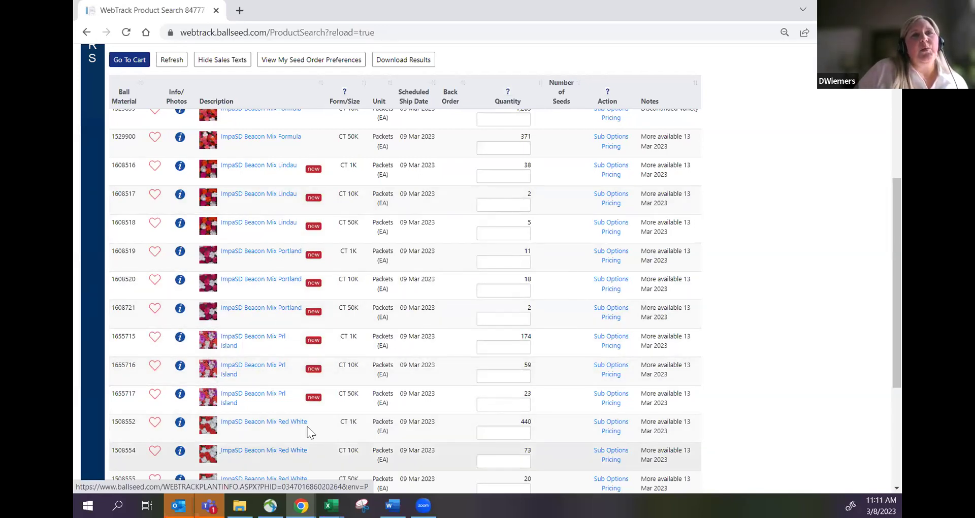
Order 1 packet of ImpaSD Beacon Mix Formula in the CT 1K form and check that item's pricing.
scroll(397, 305, "up", 4)
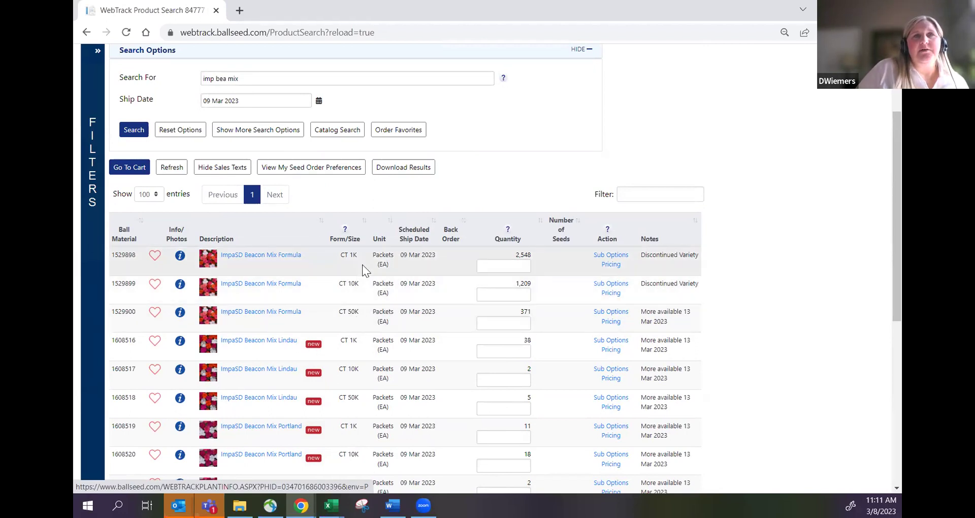
left_click(495, 266)
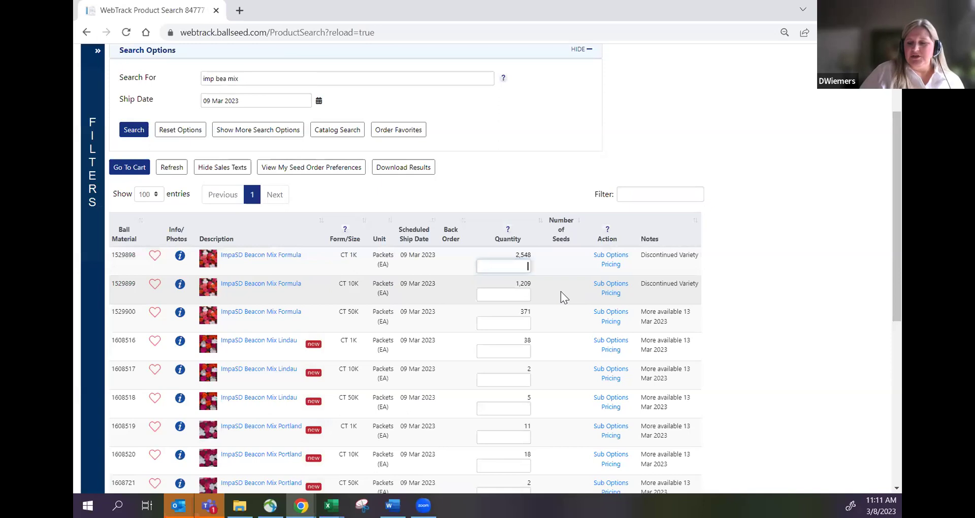
type("1")
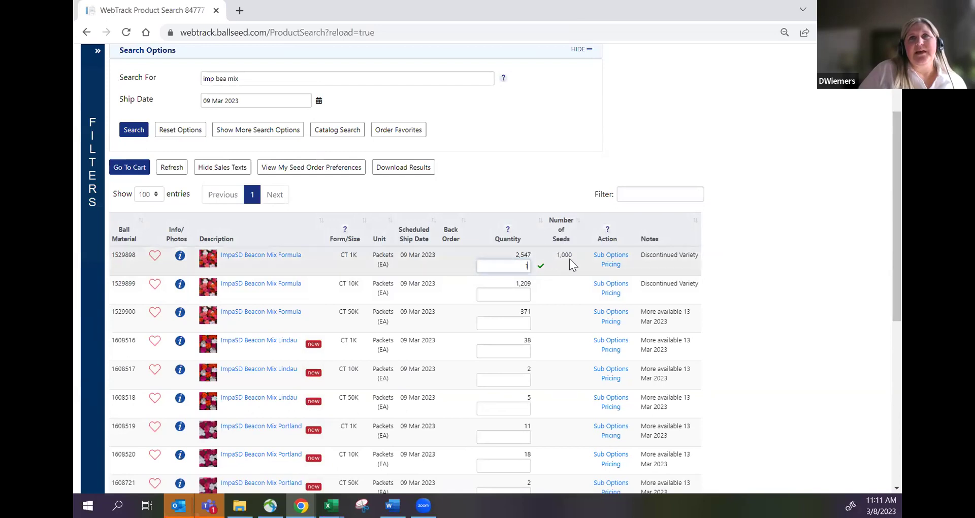
left_click(612, 264)
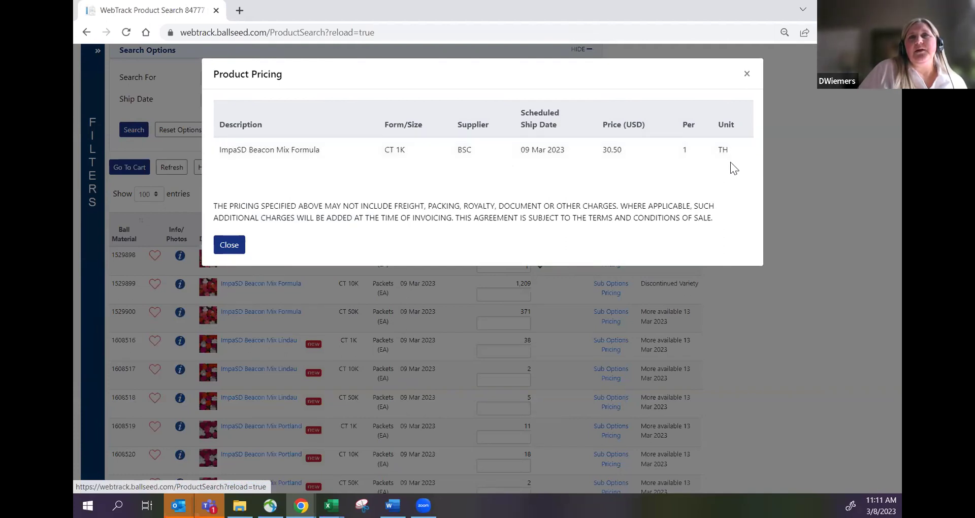
left_click(229, 246)
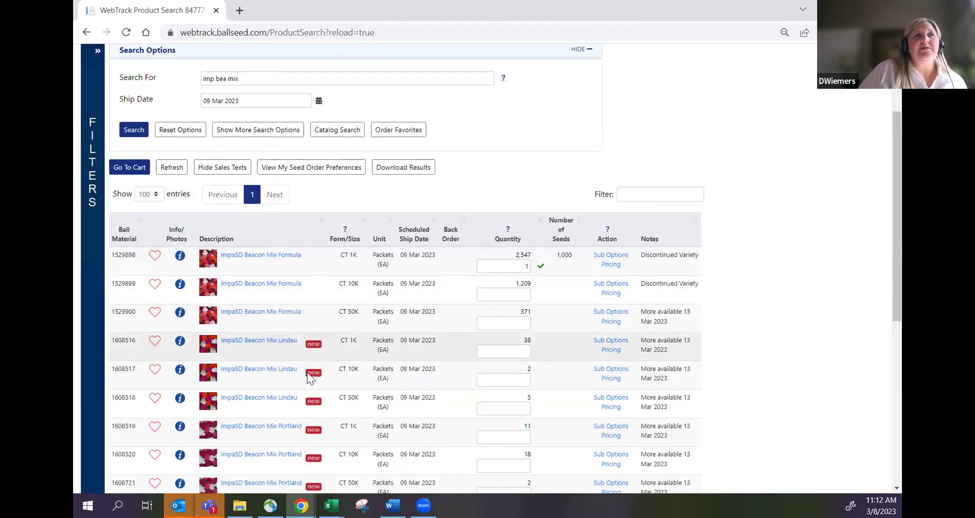
Search the seed products for "tom sung" with the 09 Mar 2023 ship date.
left_click_drag(249, 76, 188, 80)
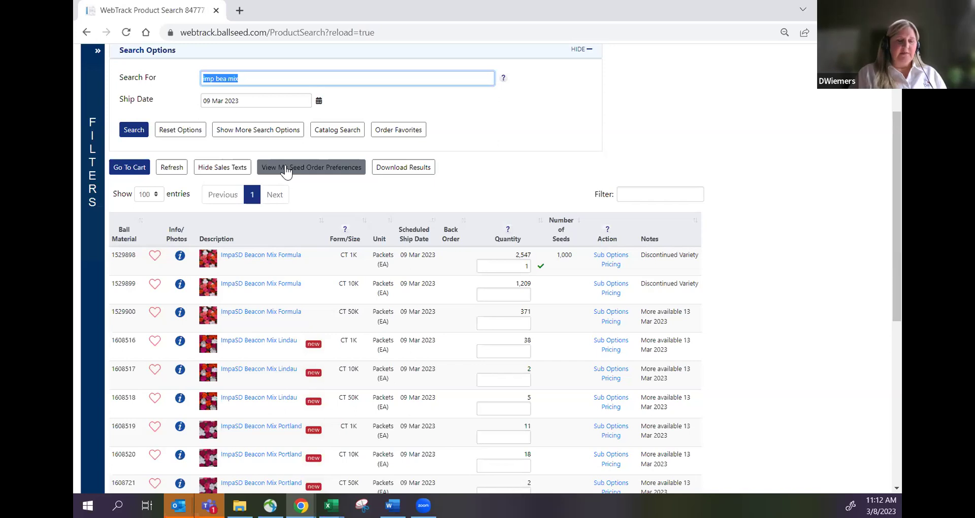
type("tom sung")
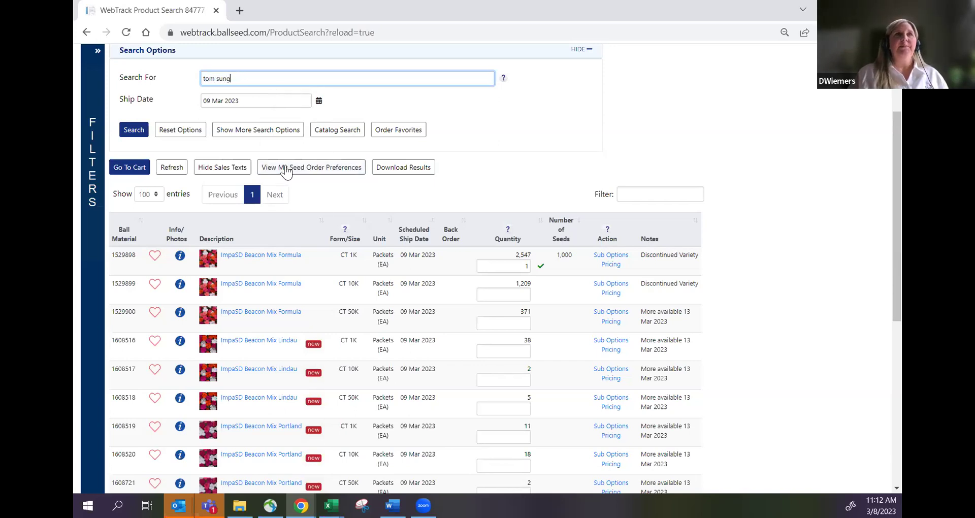
key("Return")
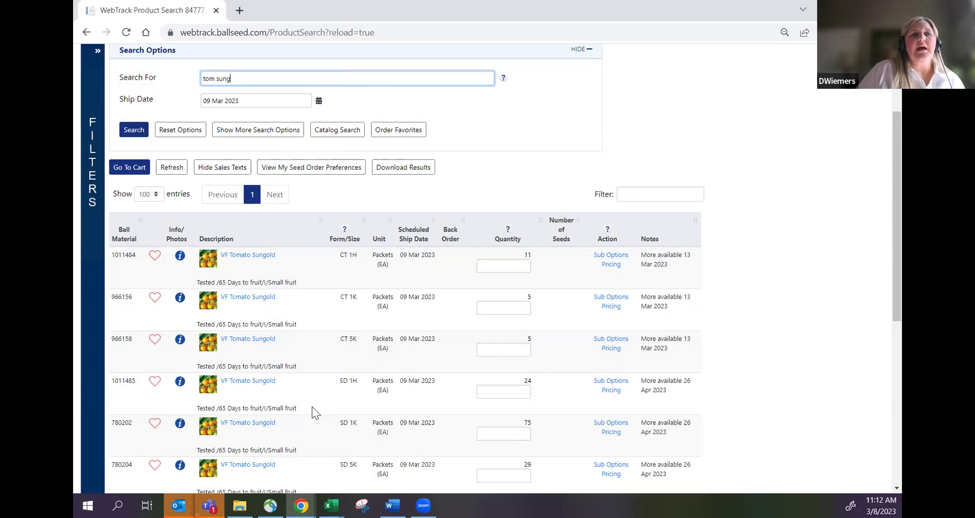
Compare the pricing of VF Tomato Sungold in the SD 1H and CT 1H forms.
scroll(312, 410, "down", 2)
scroll(311, 409, "up", 1)
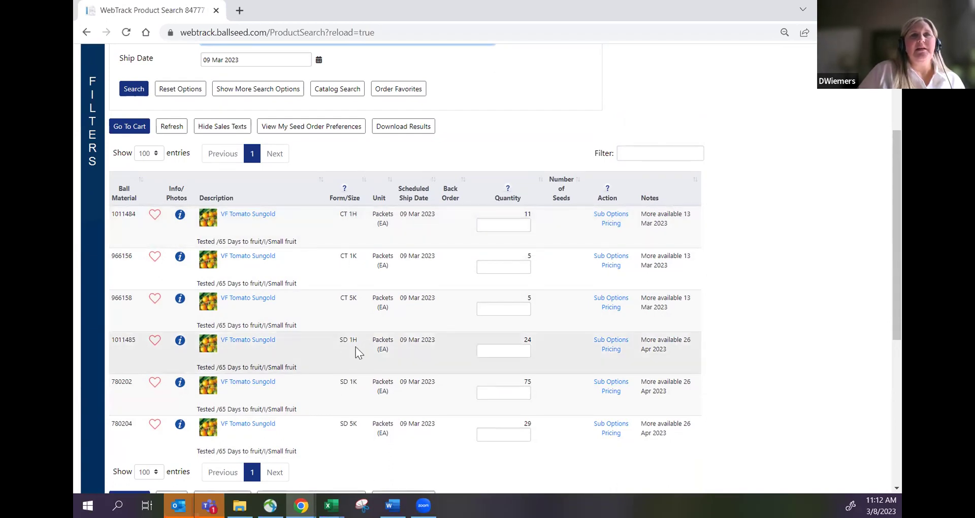
left_click(611, 350)
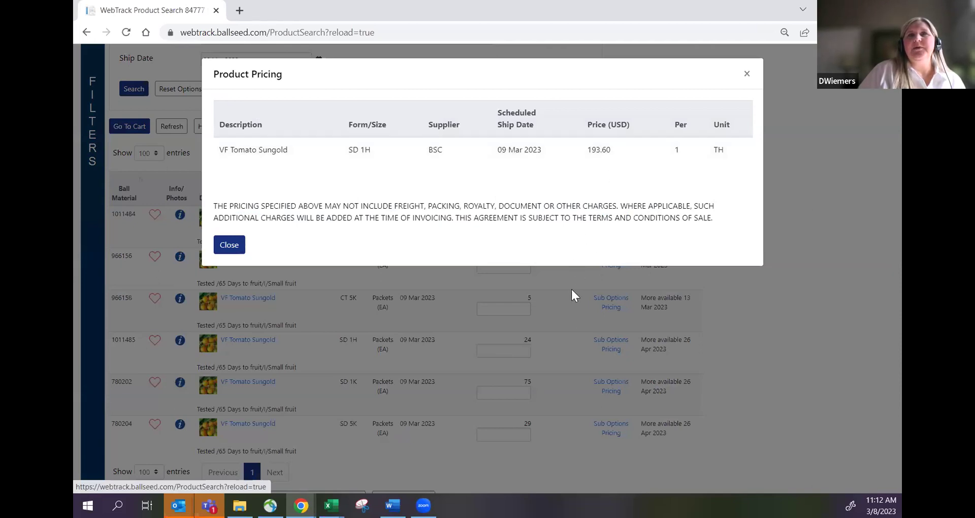
left_click(229, 245)
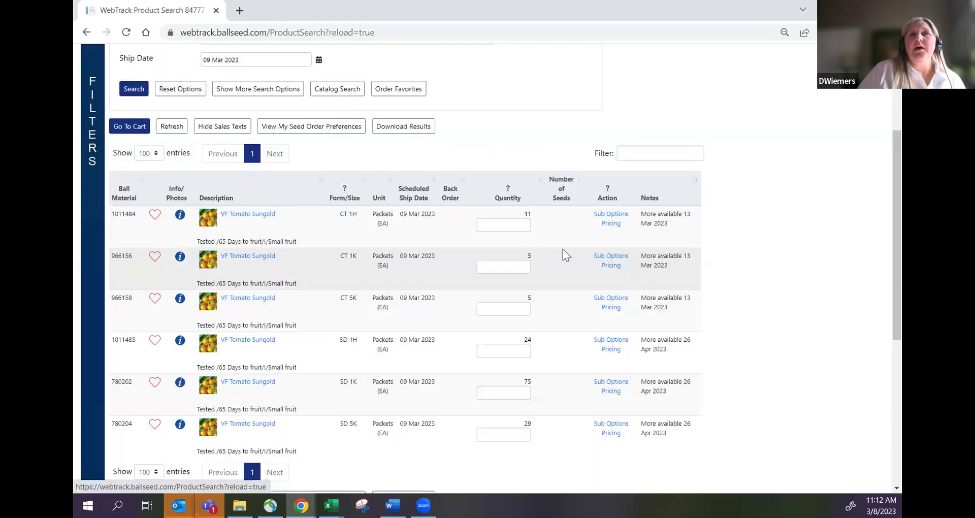
left_click(612, 224)
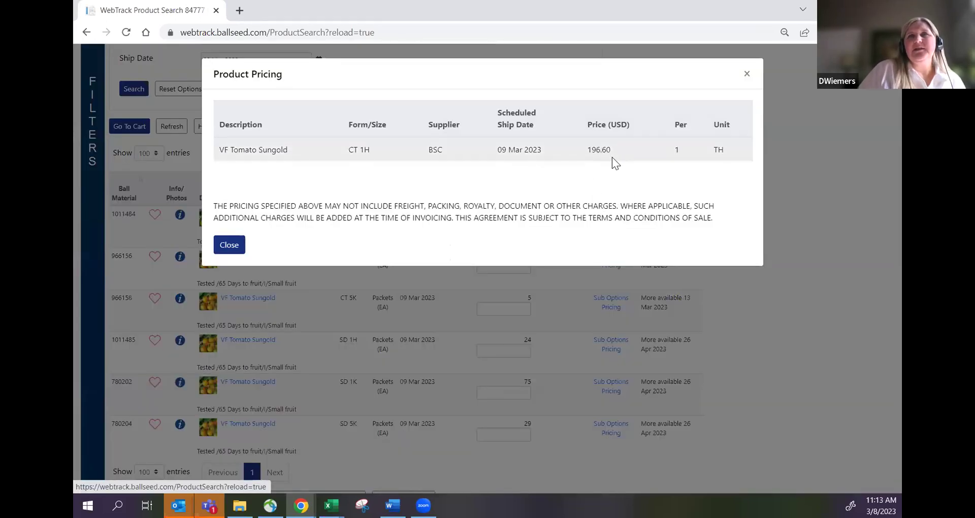
left_click(231, 244)
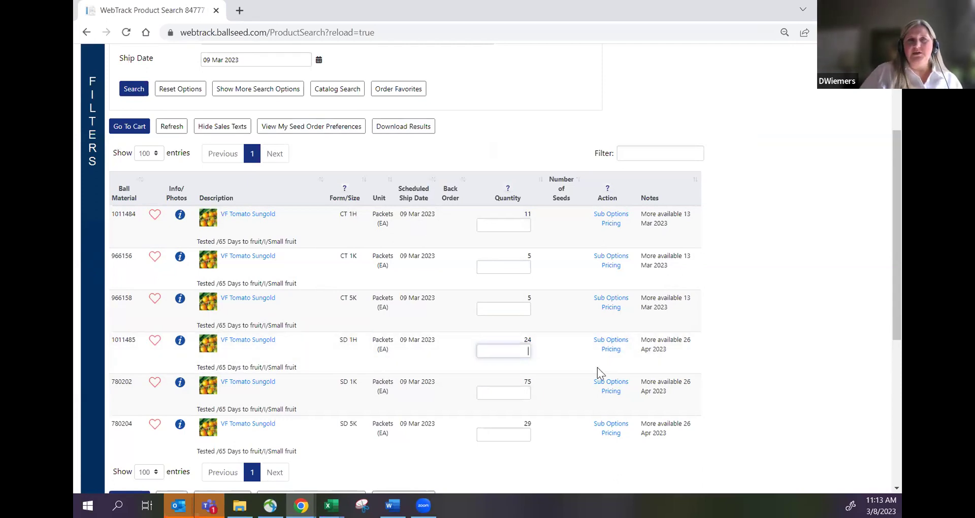
Order 3 packets of VF Tomato Sungold in the SD 1H form.
type("3")
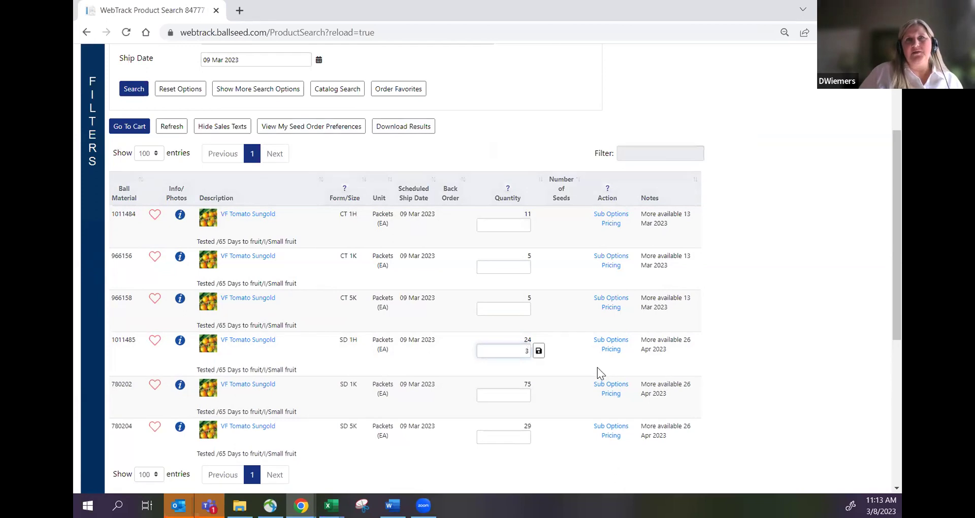
key("Return")
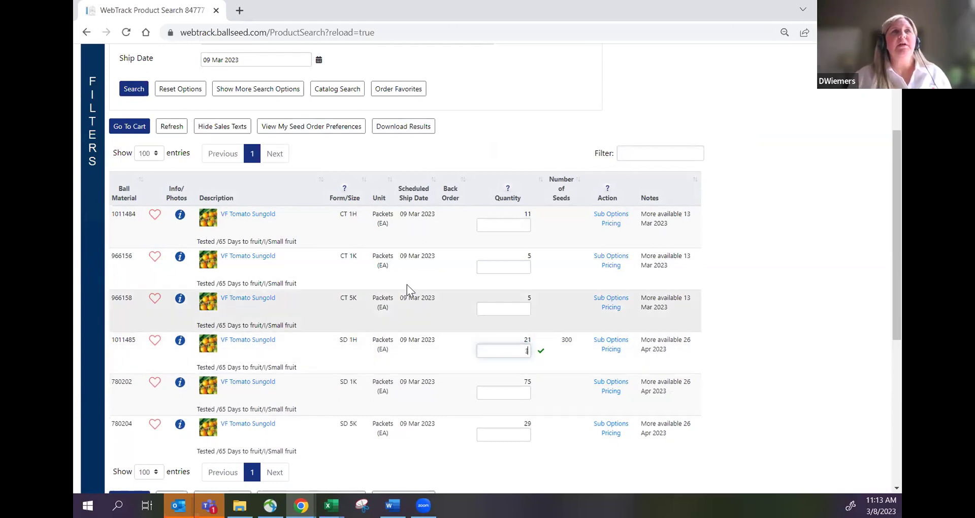
scroll(356, 281, "up", 2)
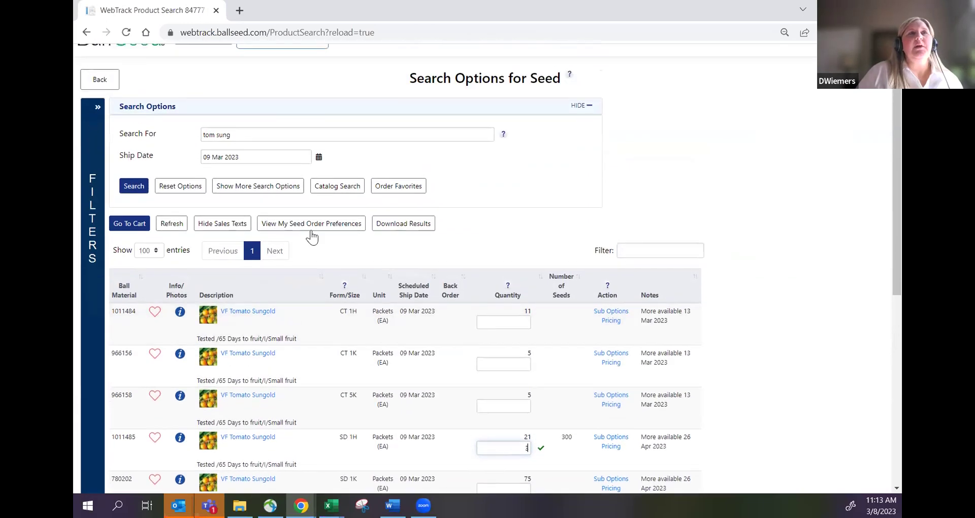
left_click_drag(246, 138, 197, 139)
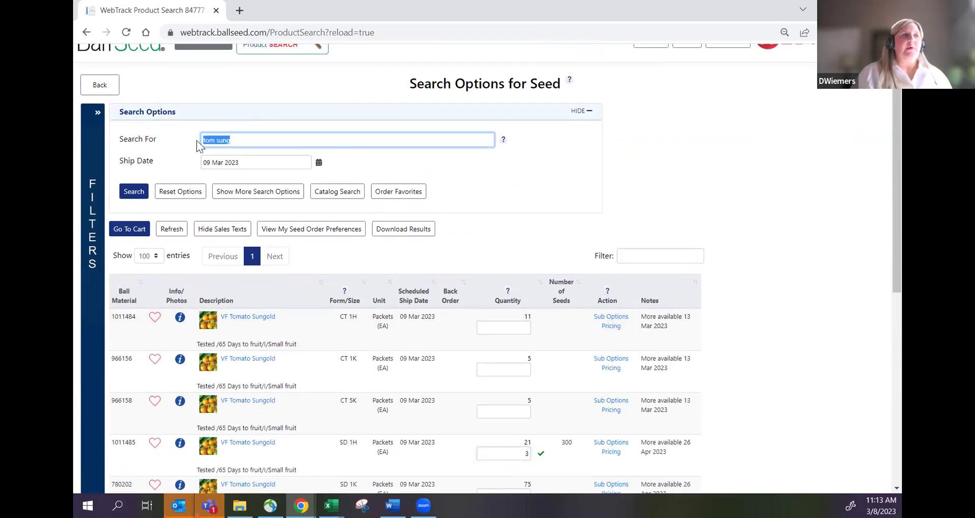
type("gre ros")
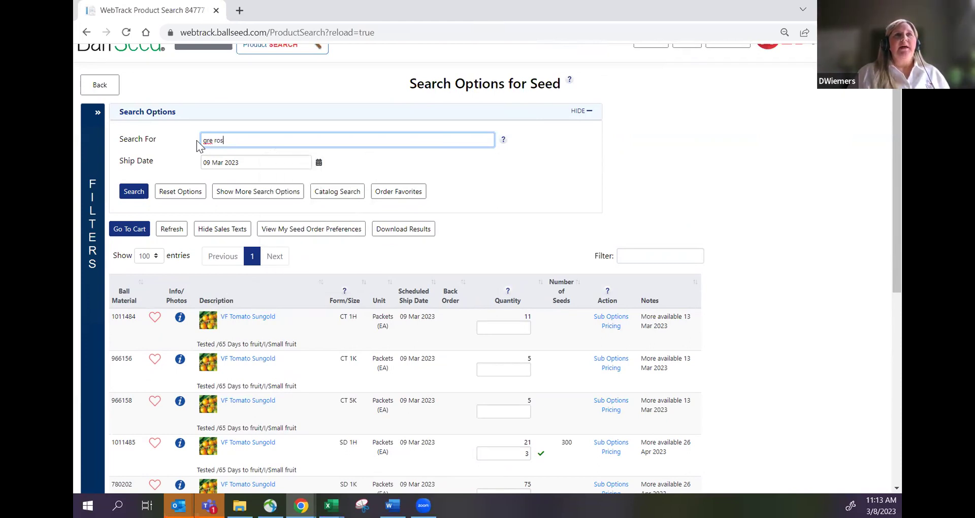
key("Return")
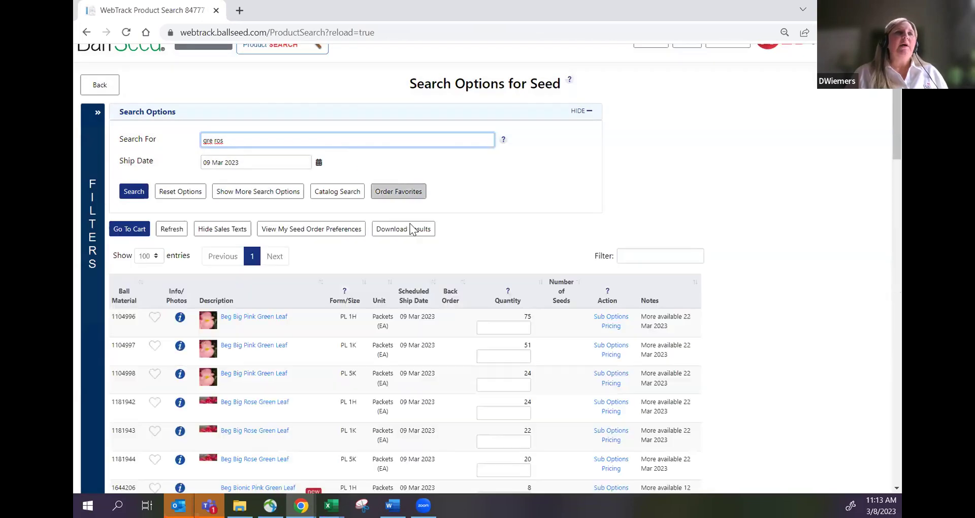
Search the seed products for "ger ros" and look through the geranium listings.
left_click_drag(232, 142, 194, 141)
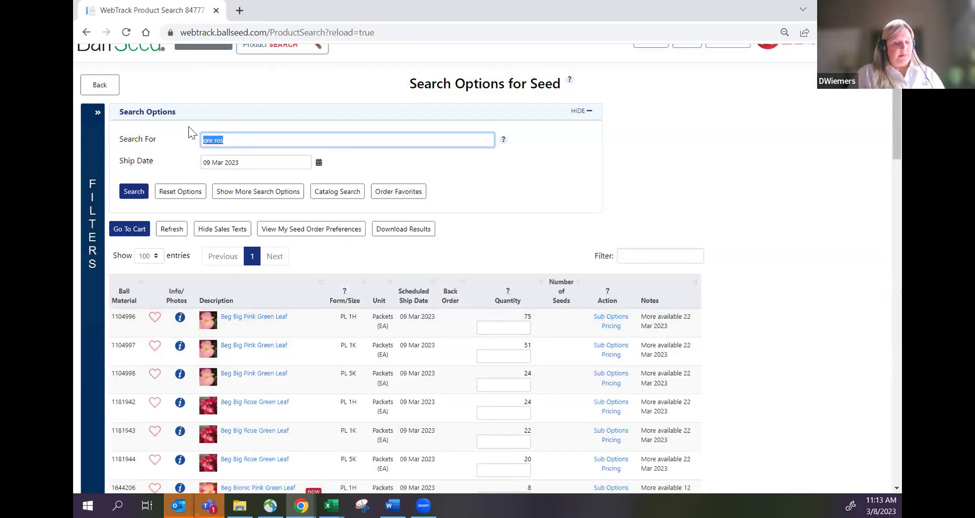
type("ger ros")
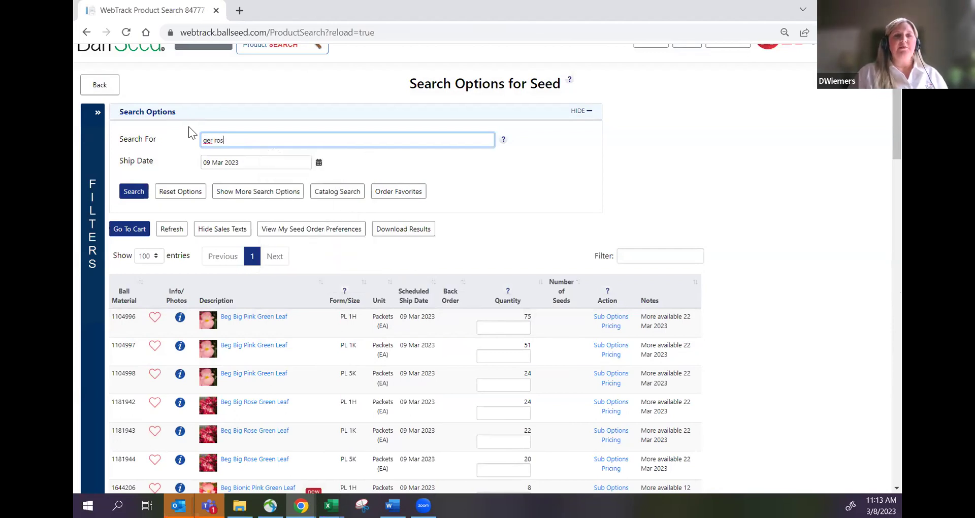
key("Return")
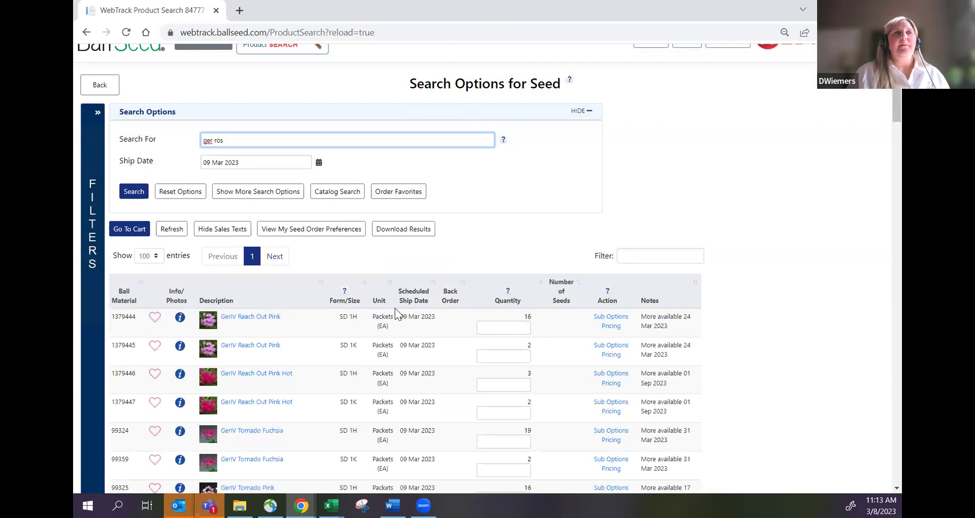
scroll(395, 310, "down", 2)
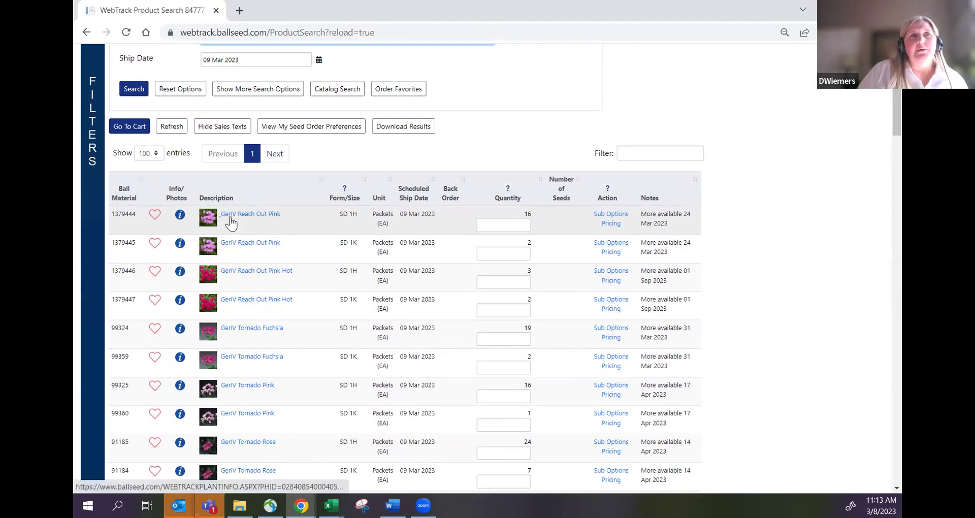
Look through the geranium listings and view the plant information for GerSD Maverick Star.
scroll(275, 307, "down", 5)
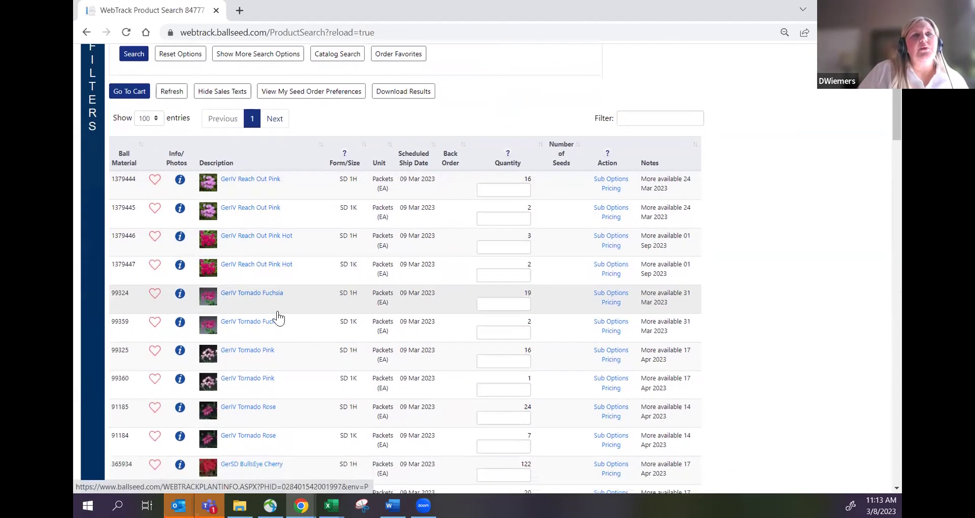
scroll(277, 311, "down", 2)
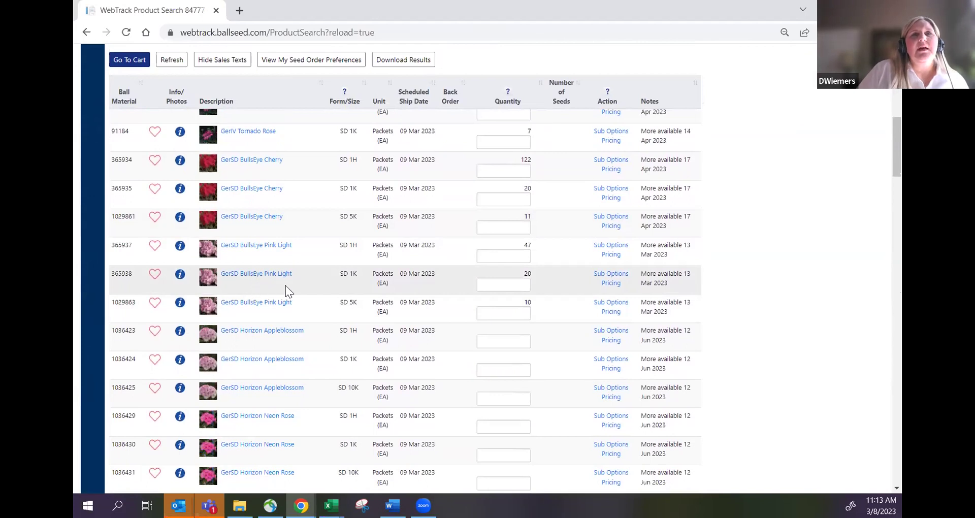
scroll(285, 285, "down", 1)
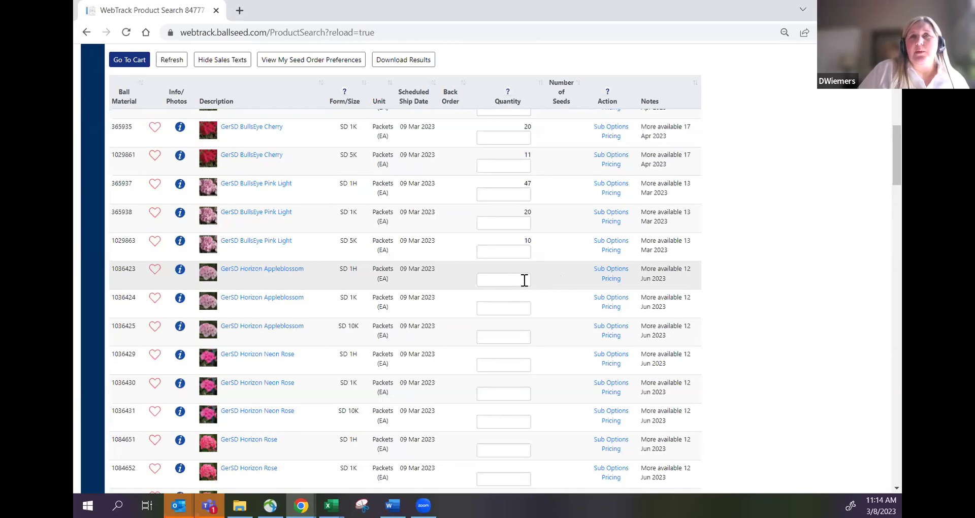
scroll(459, 304, "down", 4)
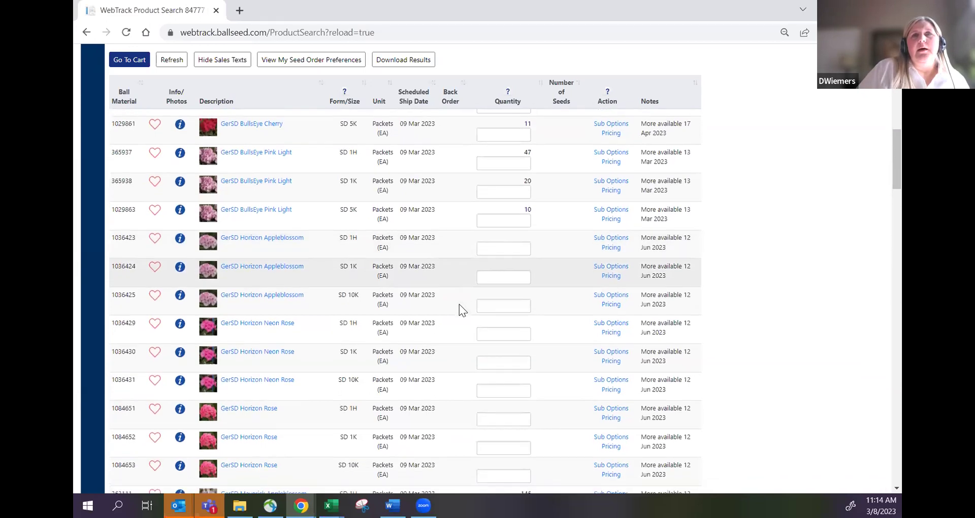
scroll(459, 303, "down", 4)
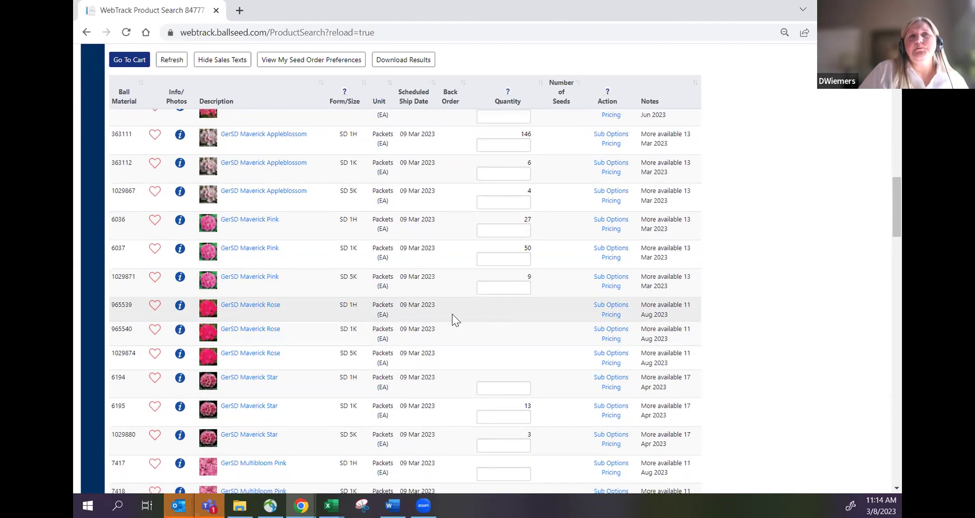
scroll(381, 328, "down", 1)
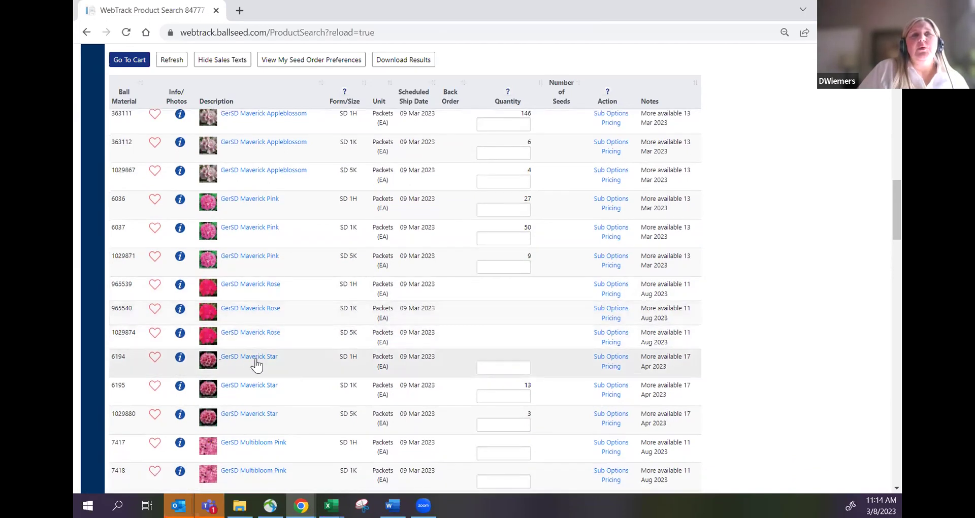
scroll(403, 343, "down", 2)
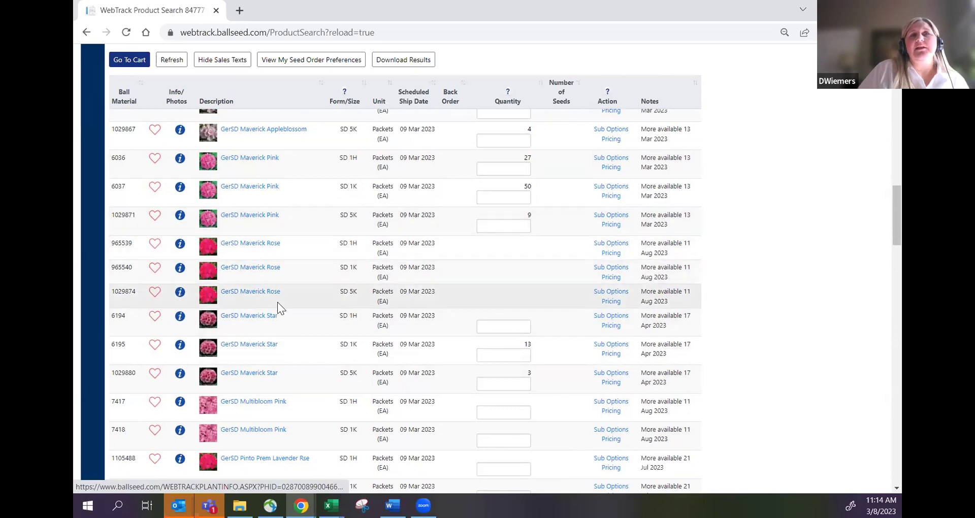
left_click(255, 317)
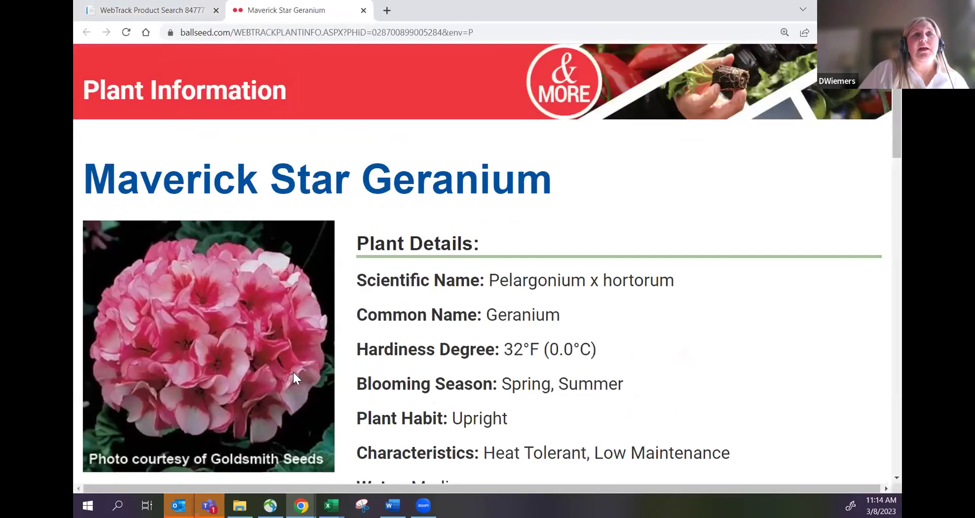
left_click(363, 11)
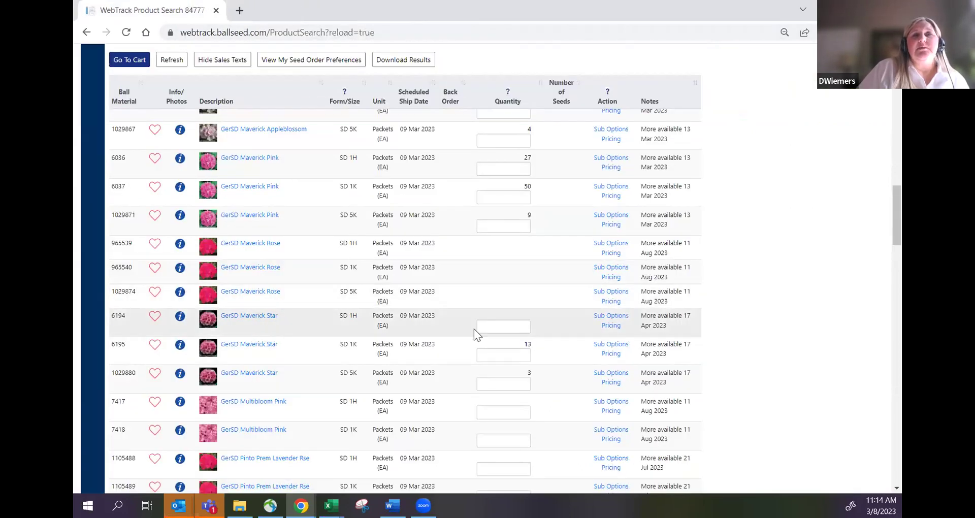
Order 5 packets of GerSD Maverick Star in the SD 1H form and open the cart.
left_click(503, 328)
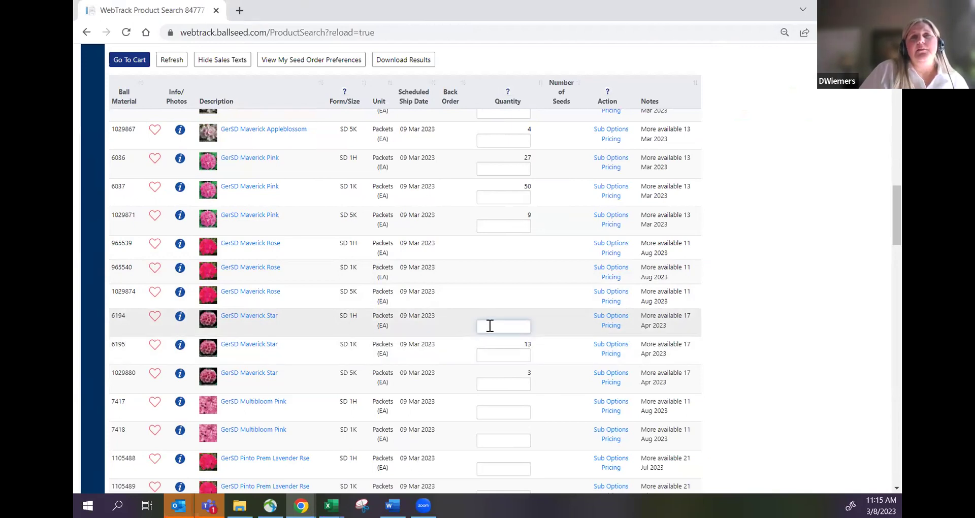
type("5")
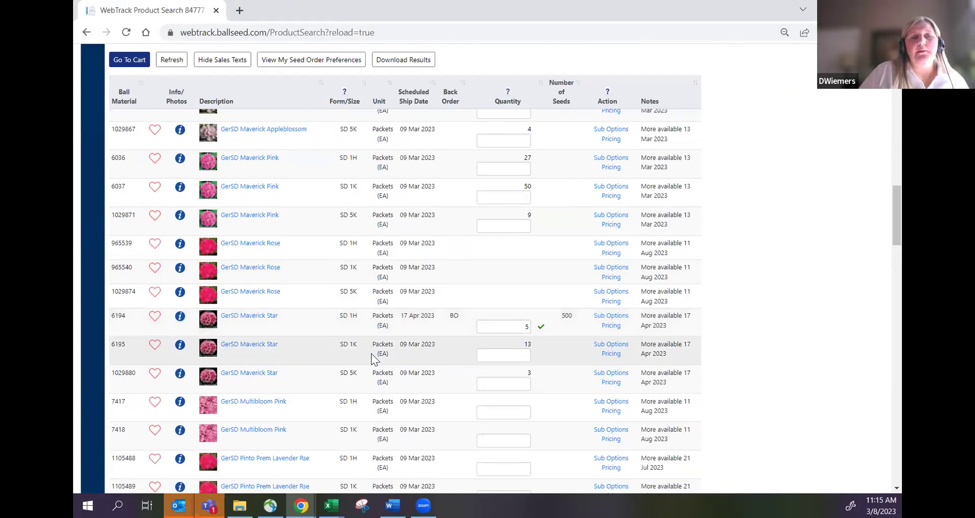
scroll(401, 219, "up", 3)
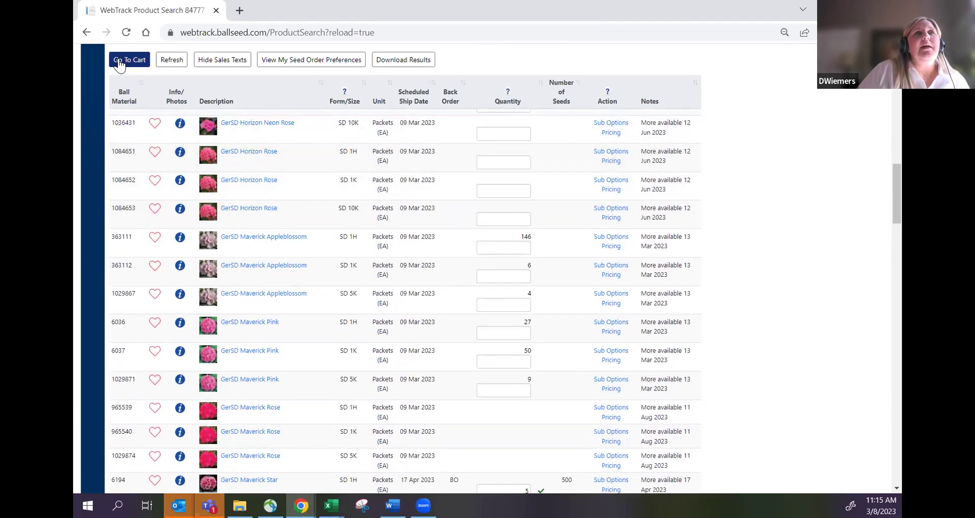
left_click(119, 62)
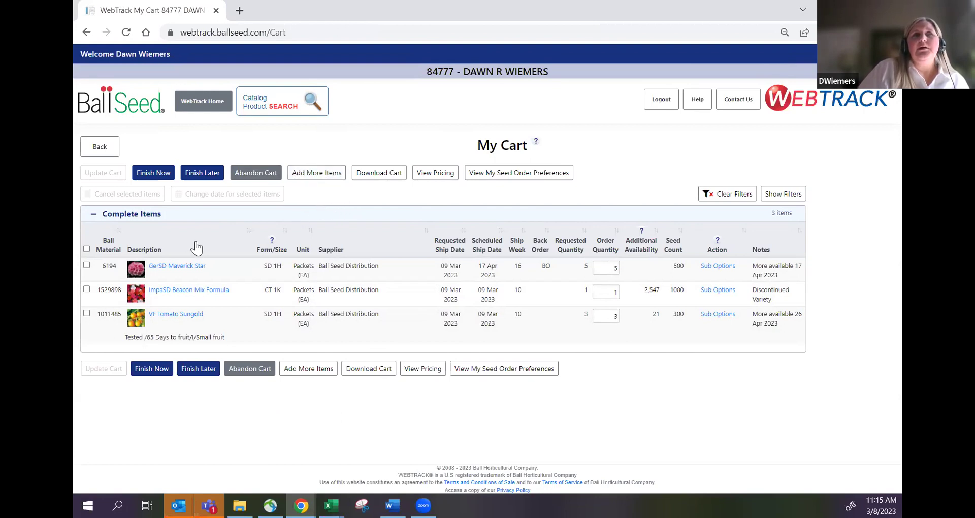
Select the GerSD Maverick Star line and all other cart items, and clear the selection again.
left_click(86, 265)
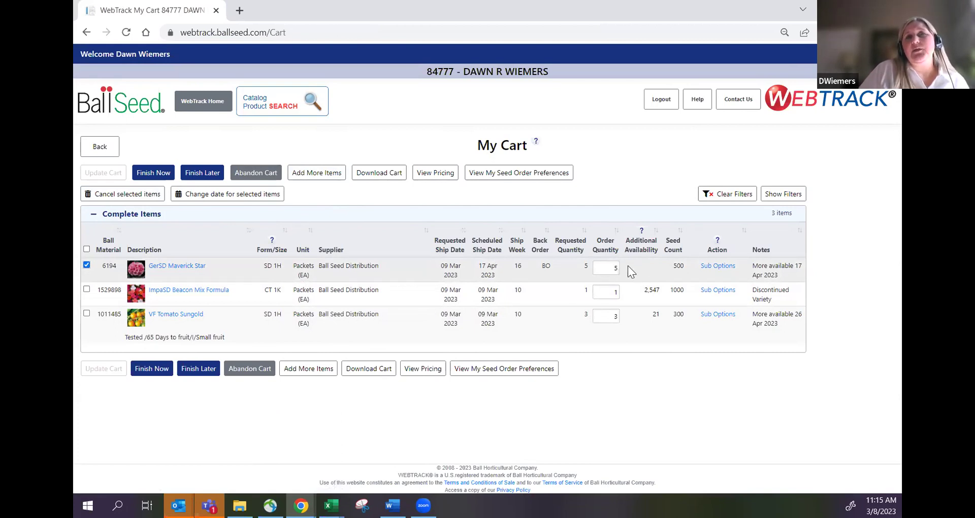
left_click(87, 249)
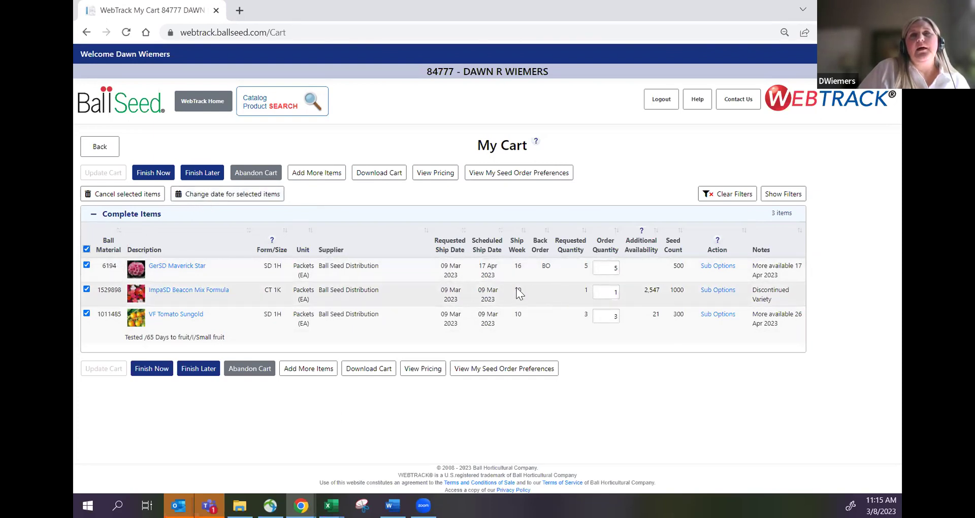
left_click(87, 249)
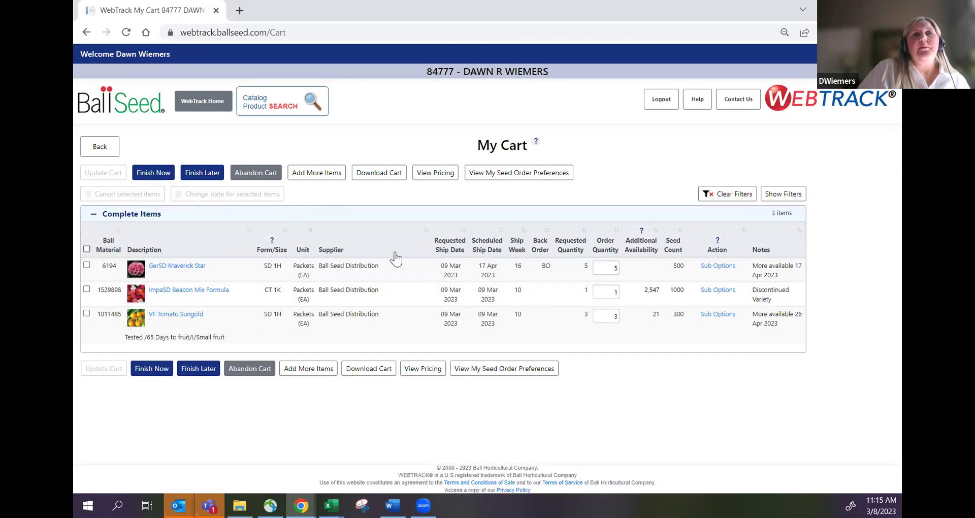
Show the pricing of the cart items and review the order quantities, leaving them as they are.
left_click(440, 175)
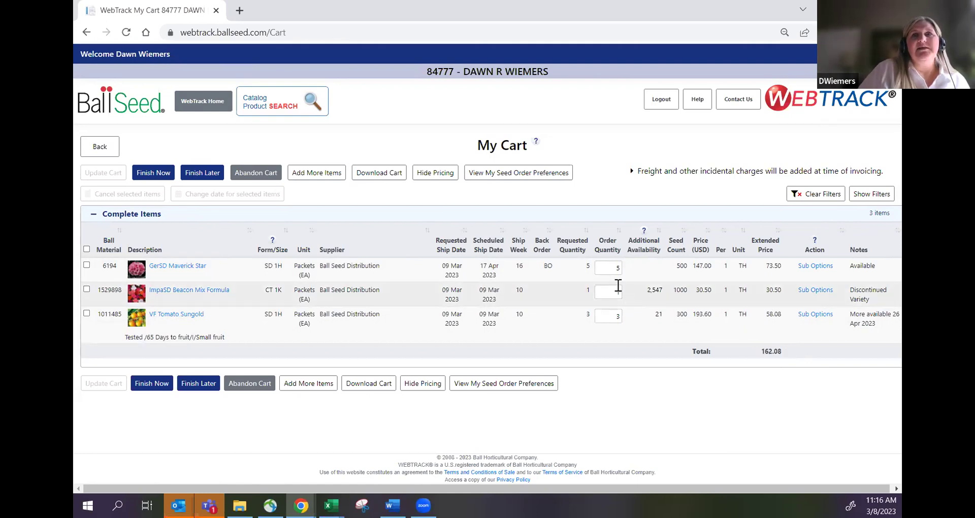
left_click(608, 270)
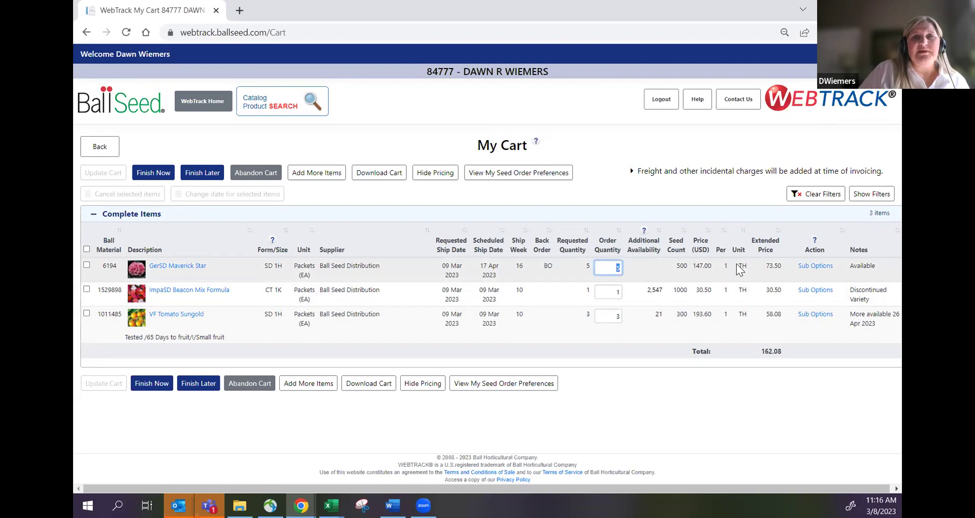
left_click(741, 340)
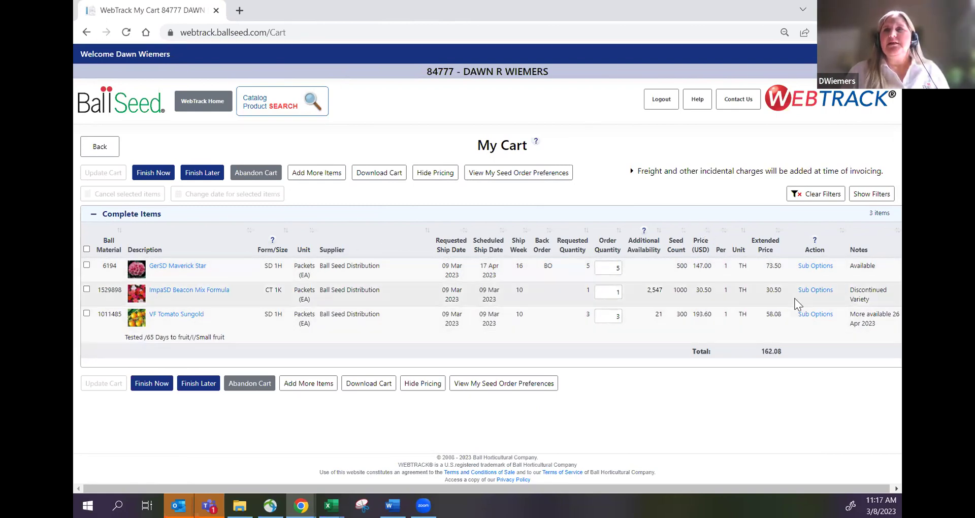
Proceed to finish the order now, continuing without reviewing the backorders.
left_click(150, 173)
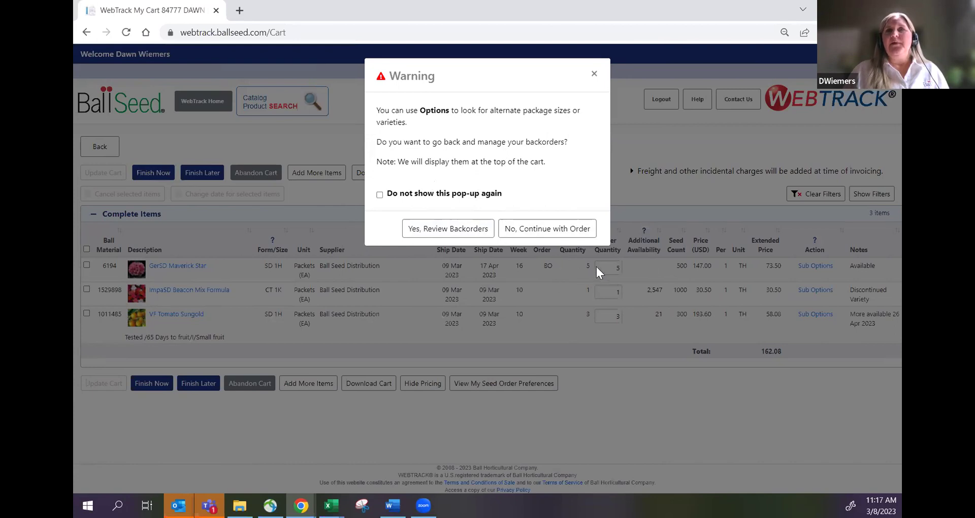
left_click(557, 231)
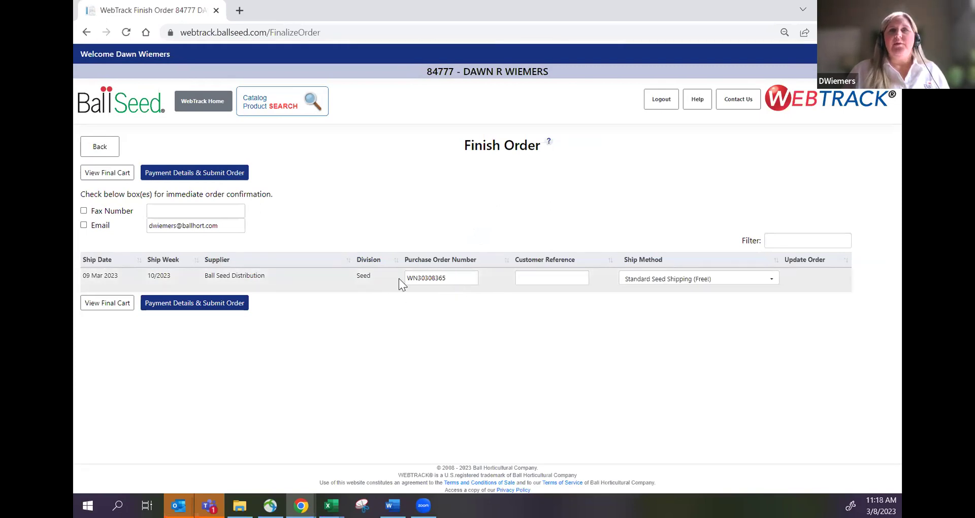
Review the purchase order number, customer reference and ship method, keeping Standard Seed Shipping (Free!), and enable e-mail order confirmation.
left_click_drag(447, 279, 397, 277)
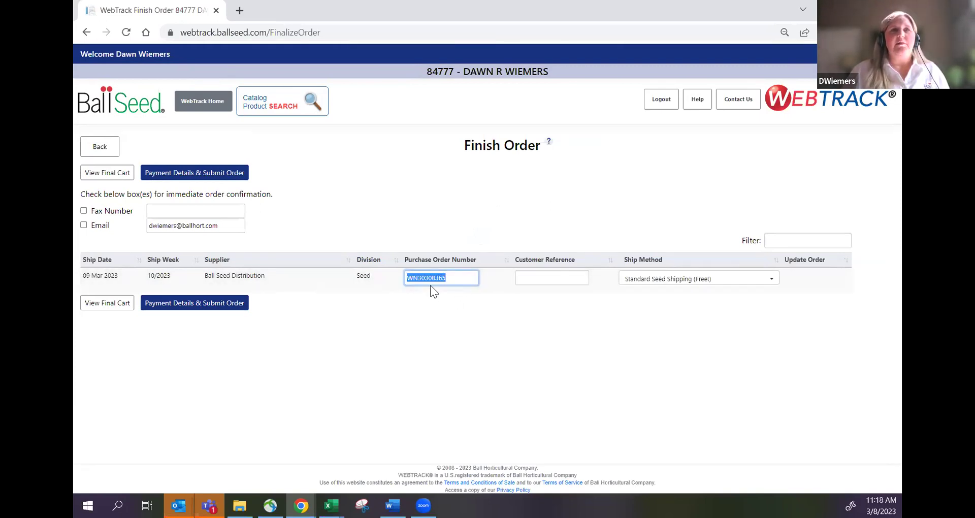
left_click(559, 277)
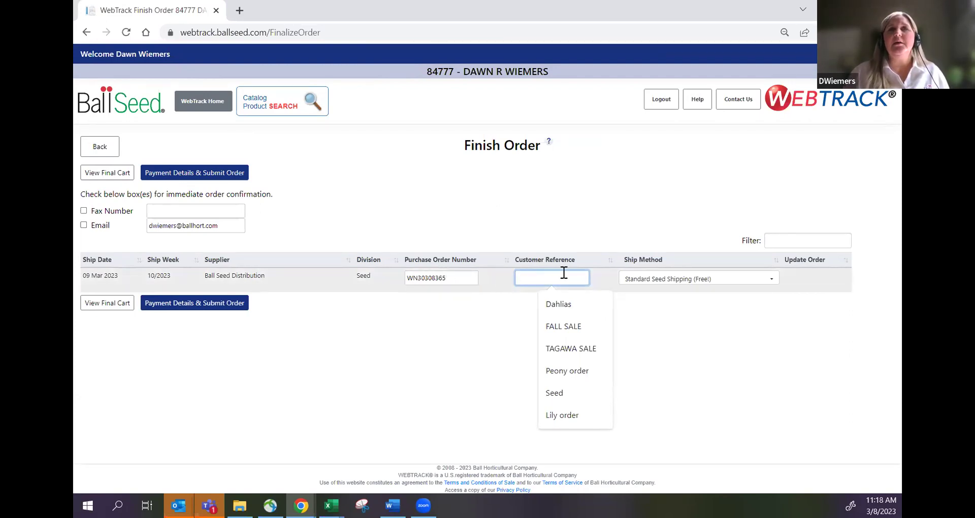
left_click(772, 282)
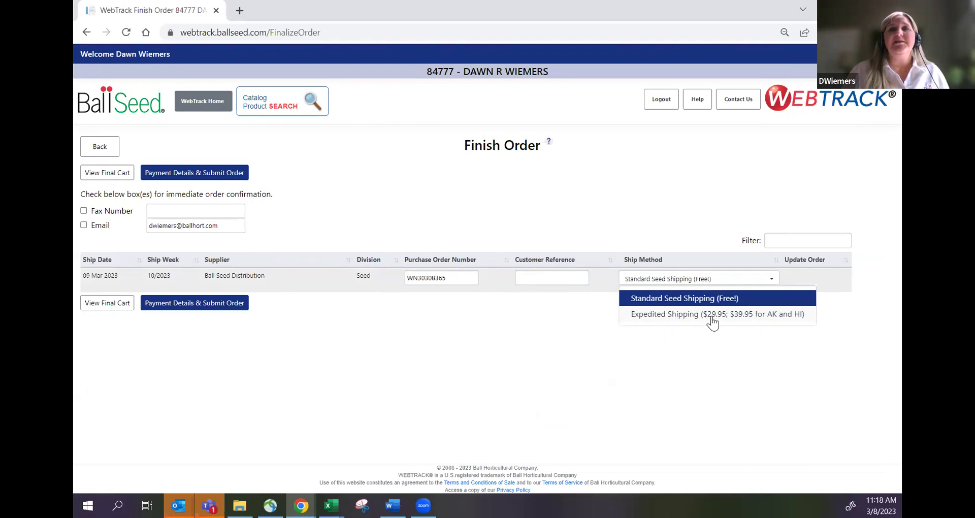
left_click(715, 281)
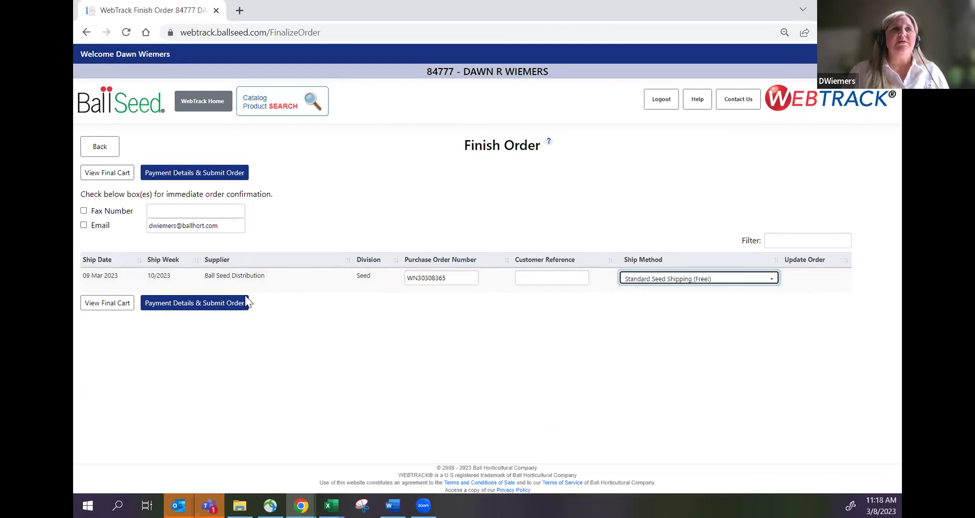
left_click(83, 225)
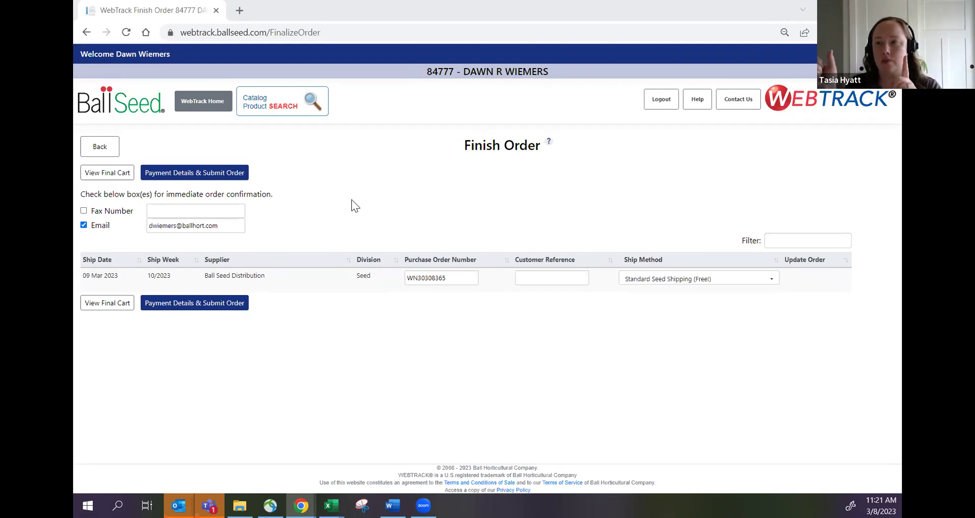
Go back to the cart, return to the seed search for adding more items, and rerun the "ger ros" search.
left_click(111, 147)
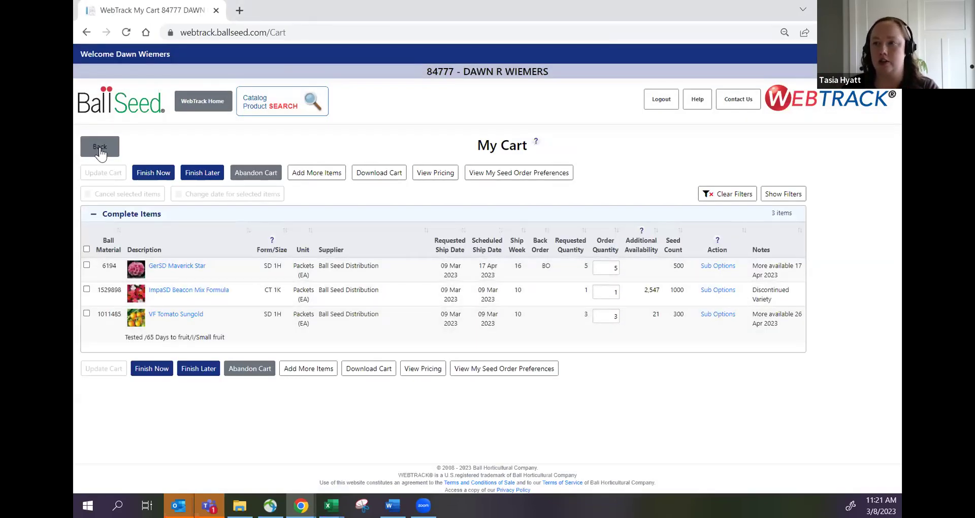
left_click(301, 175)
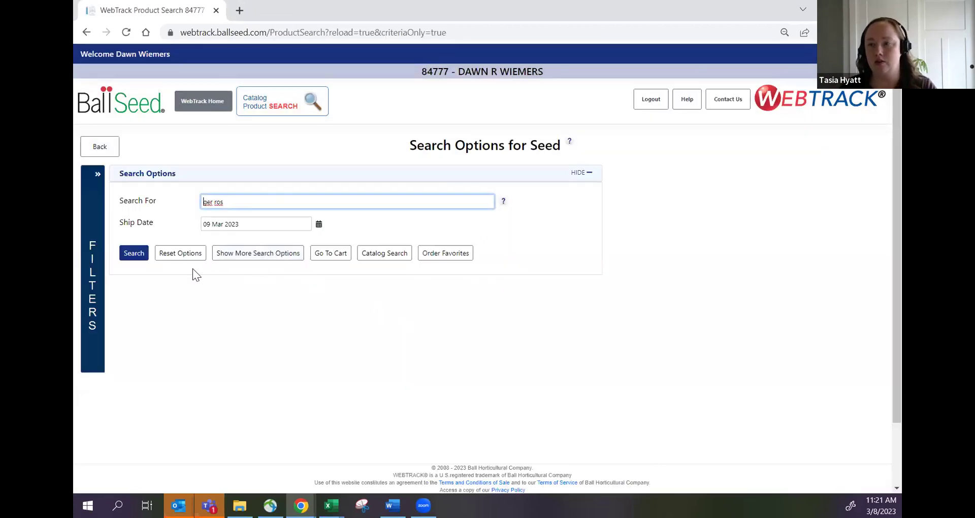
left_click(133, 254)
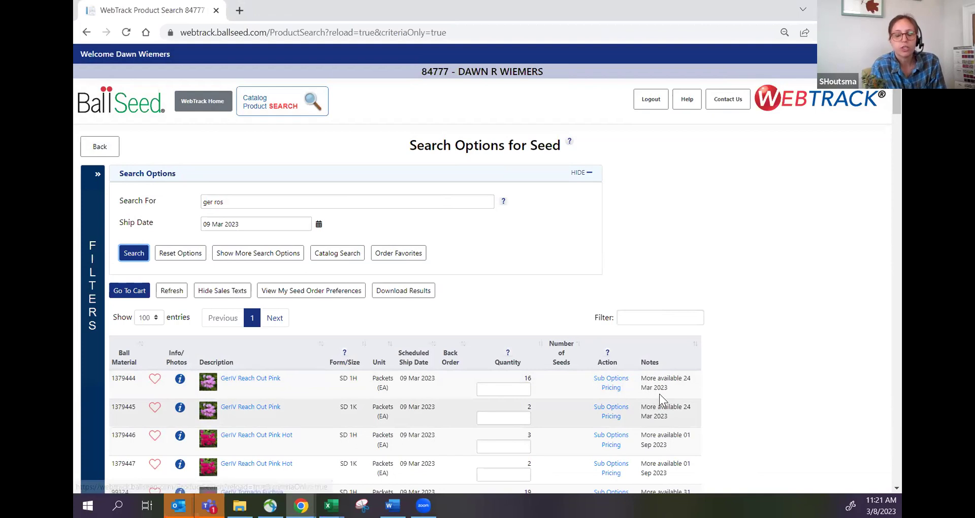
scroll(660, 401, "down", 3)
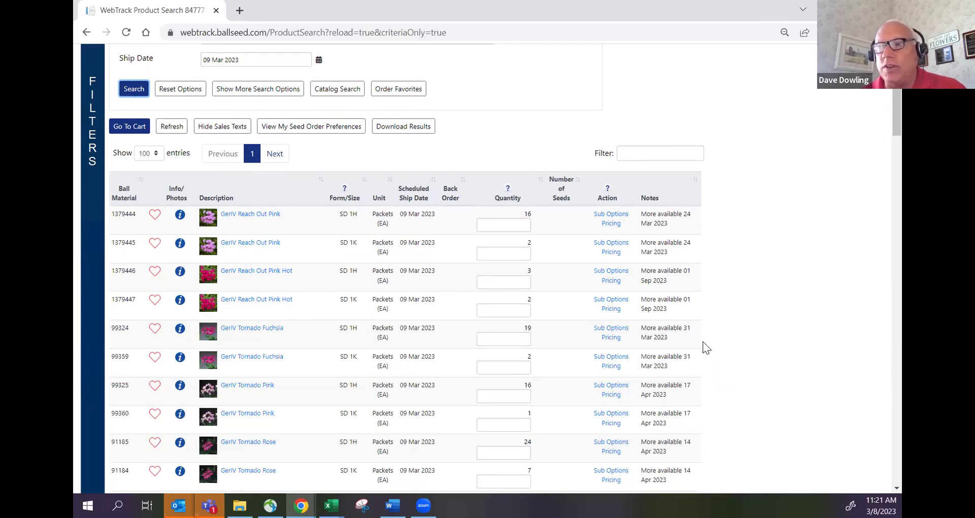
scroll(703, 341, "up", 2)
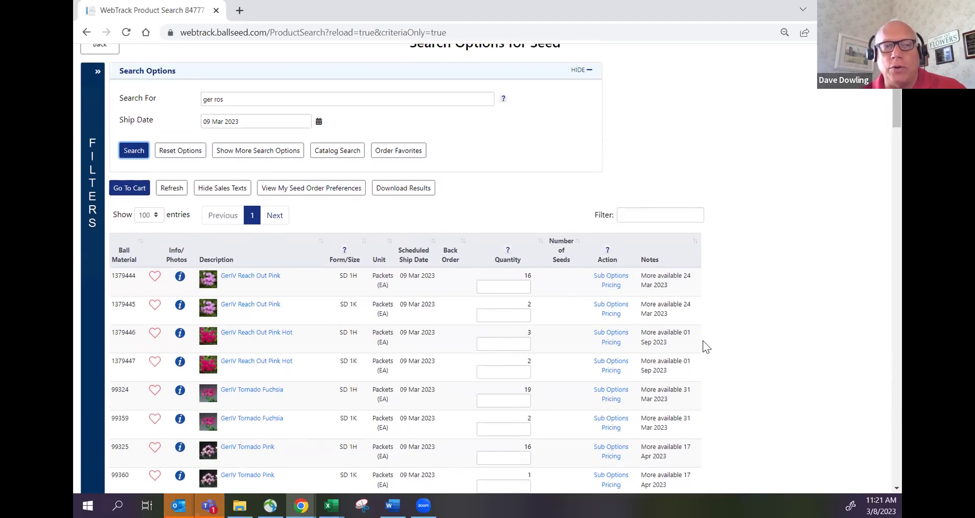
scroll(703, 340, "up", 2)
Search the seed products for "lisi cf" with the 09 Mar 2023 ship date.
left_click_drag(232, 161, 179, 160)
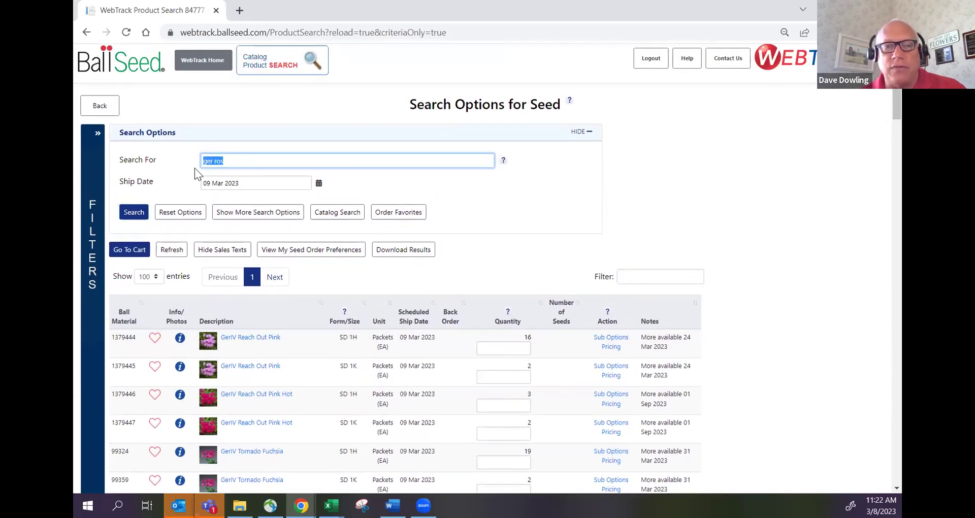
type("lisi")
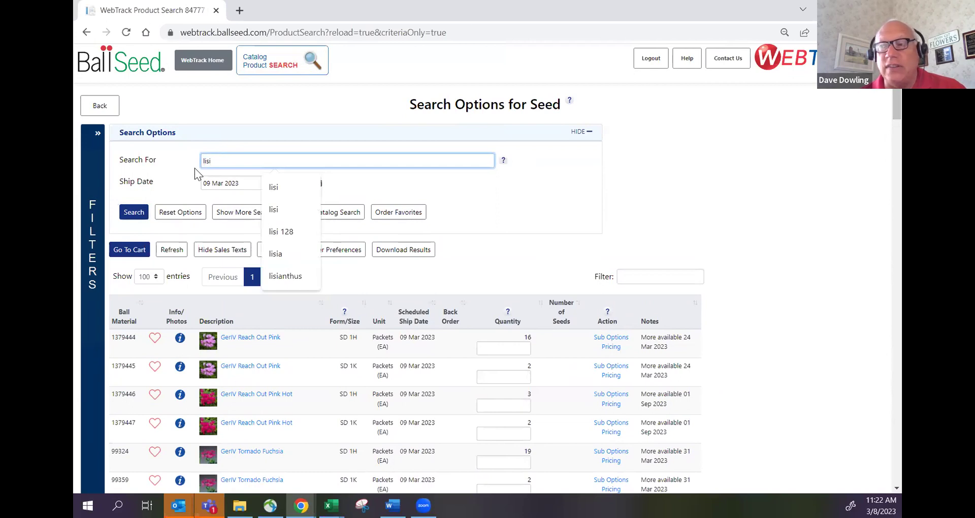
type(" cf")
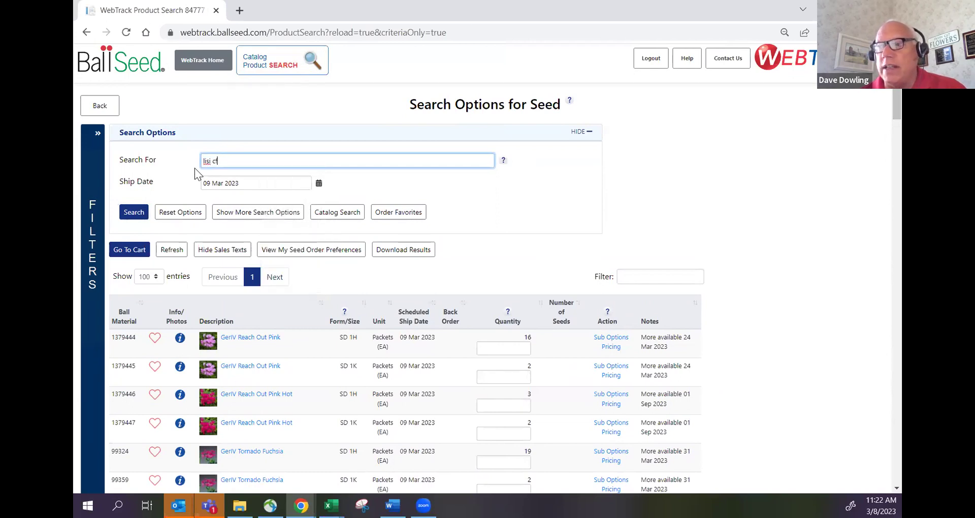
key("Return")
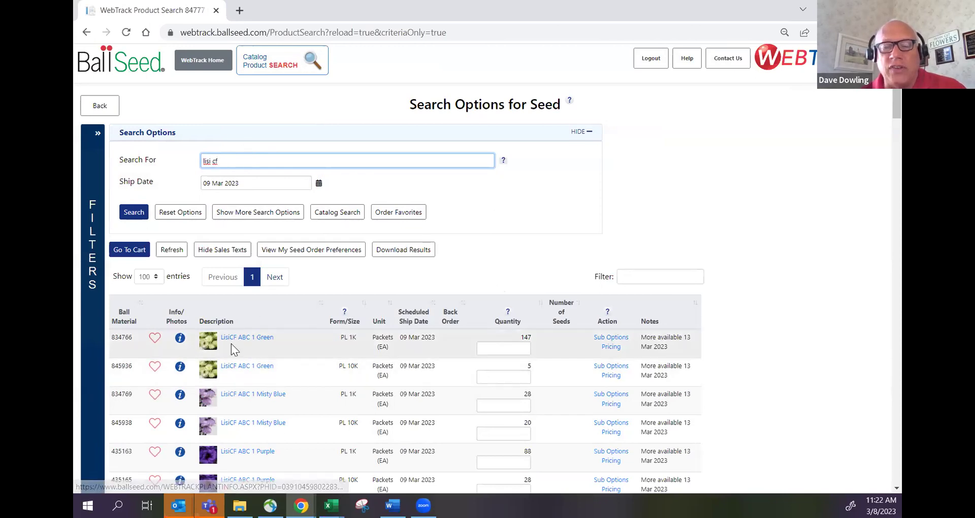
Look through the "lisi cf" seed results and their search options, collapsing and reopening the search options.
scroll(244, 355, "down", 2)
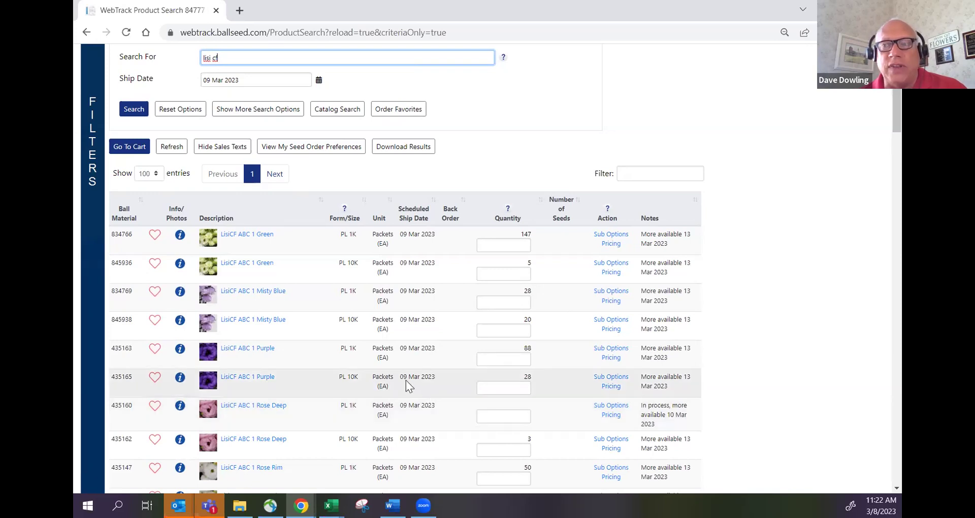
scroll(406, 380, "up", 1)
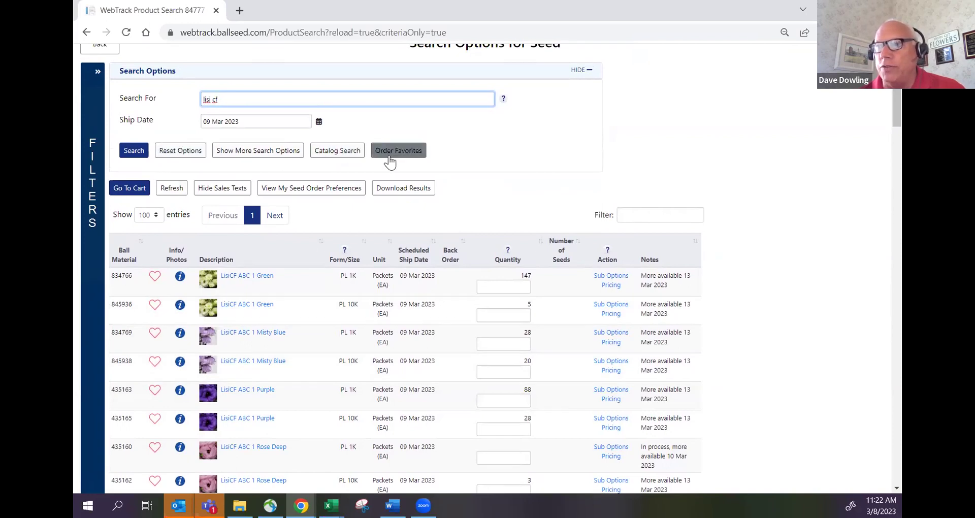
mouse_move(503, 97)
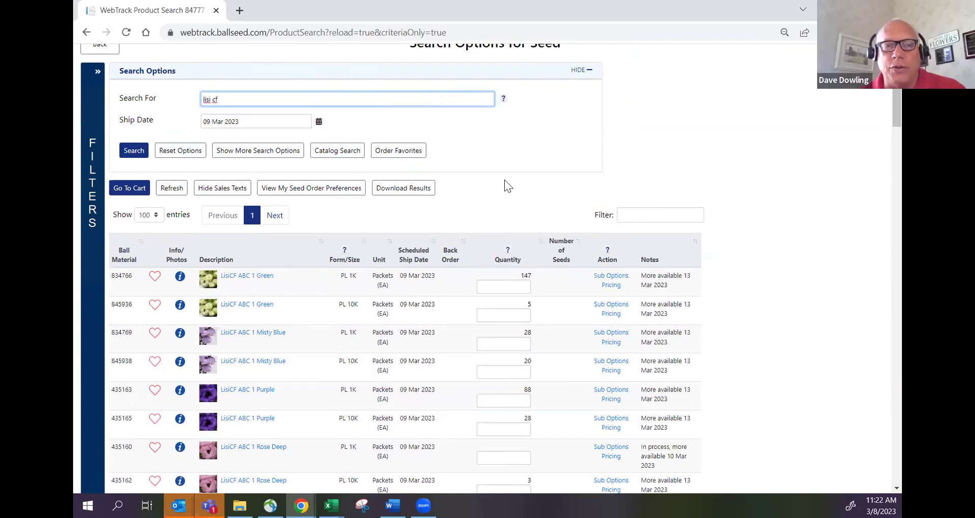
scroll(507, 185, "up", 1)
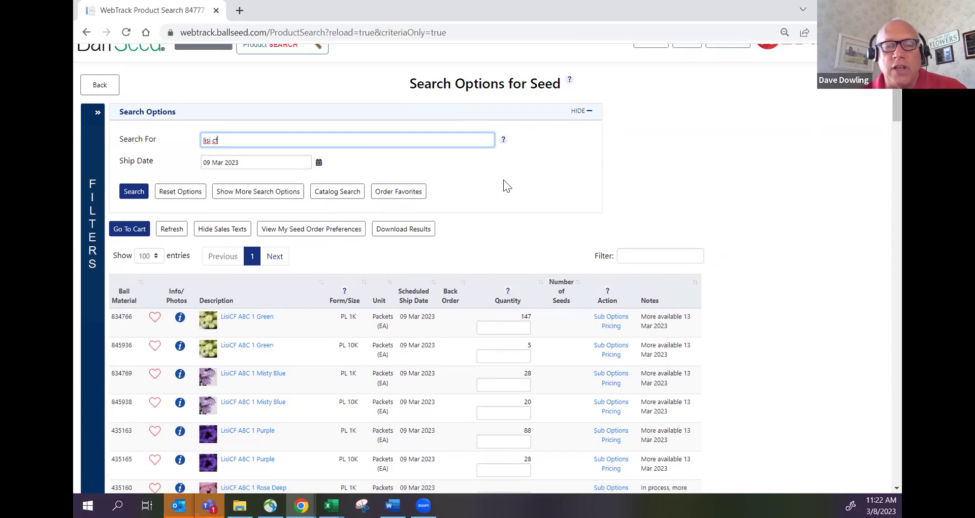
scroll(507, 186, "up", 1)
left_click(578, 136)
left_click(578, 133)
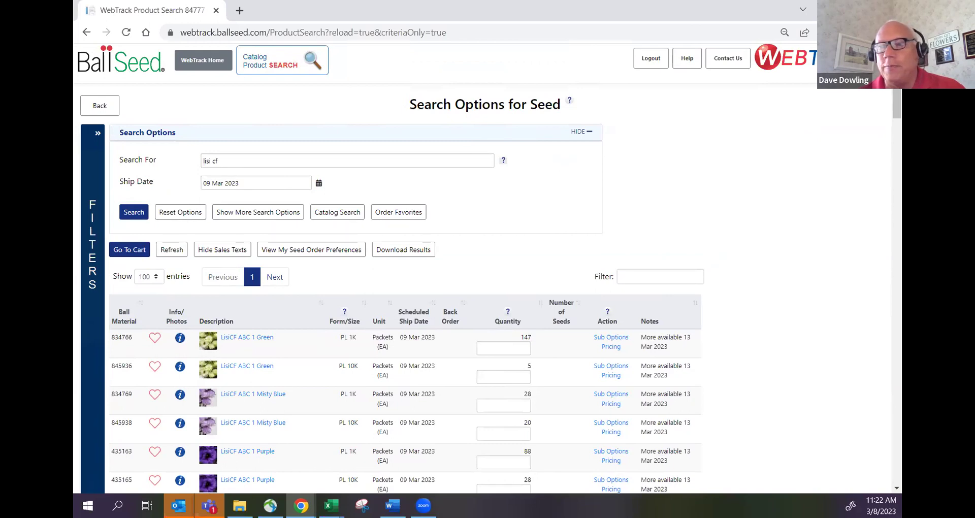
Filter the "lisi cf" seed results to the Cut Flower product group.
left_click(98, 133)
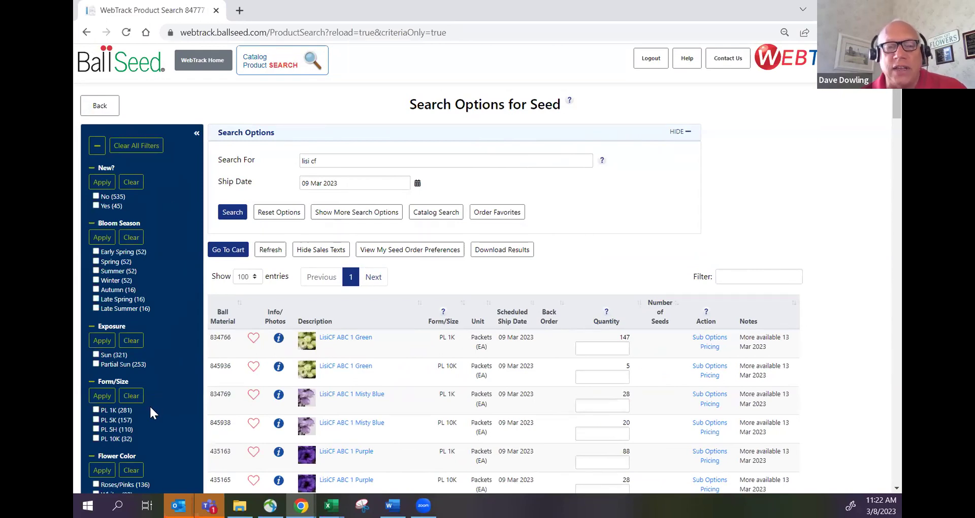
scroll(151, 407, "down", 5)
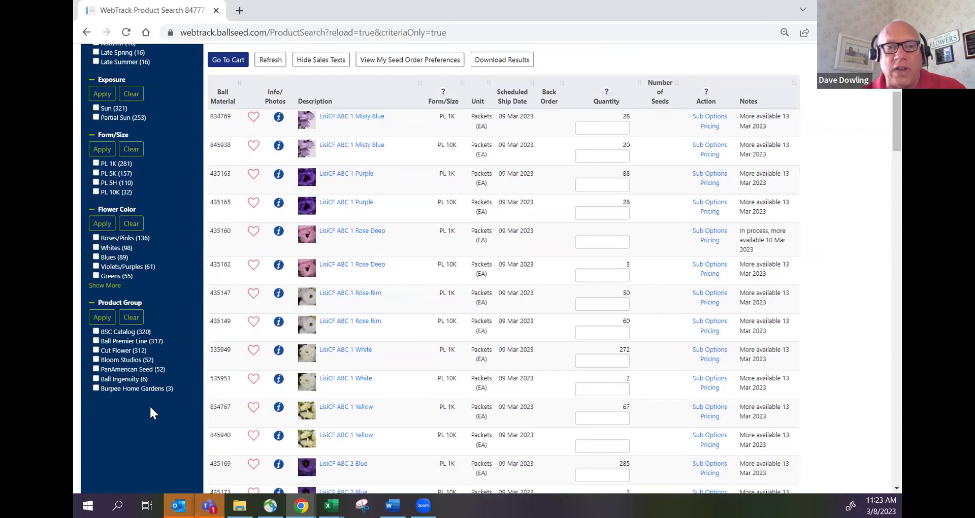
left_click(96, 350)
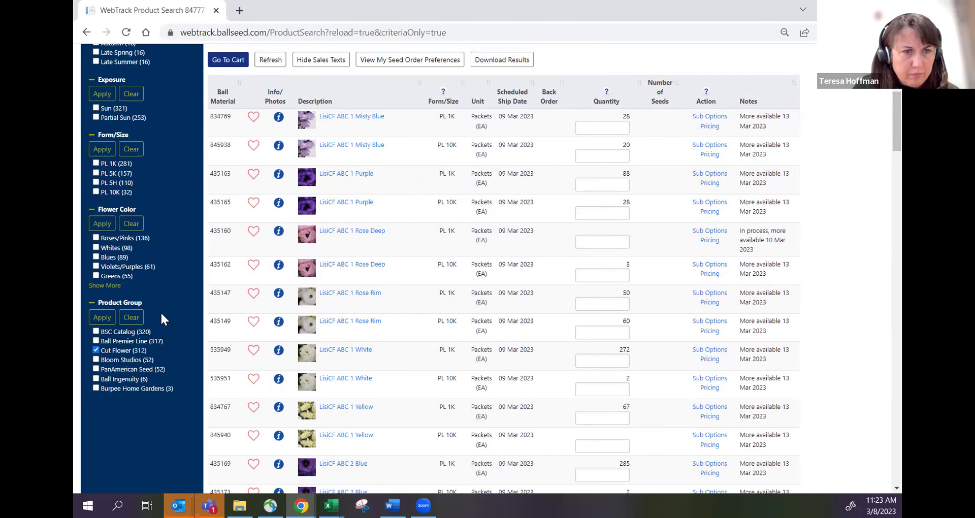
left_click(97, 318)
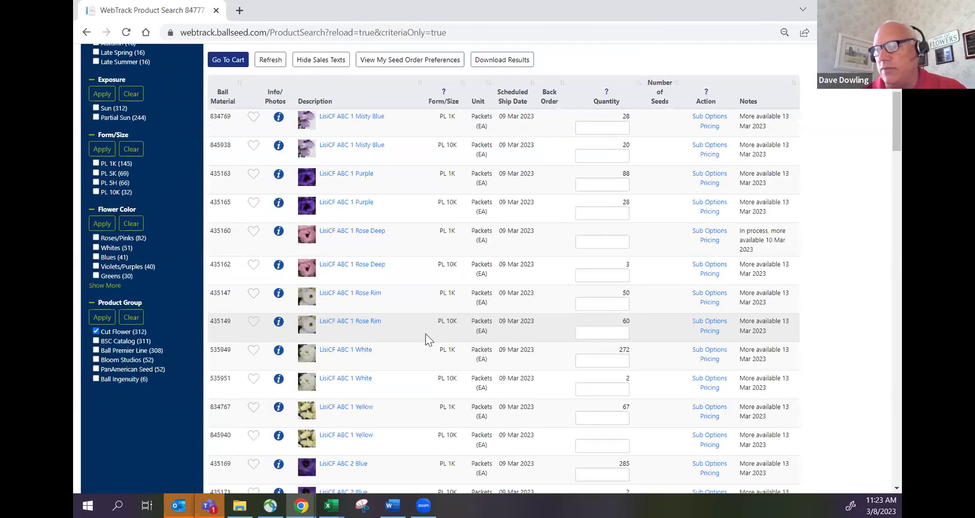
Replace the search text with "*cf", run the seed search, and look through the results.
scroll(563, 330, "up", 1)
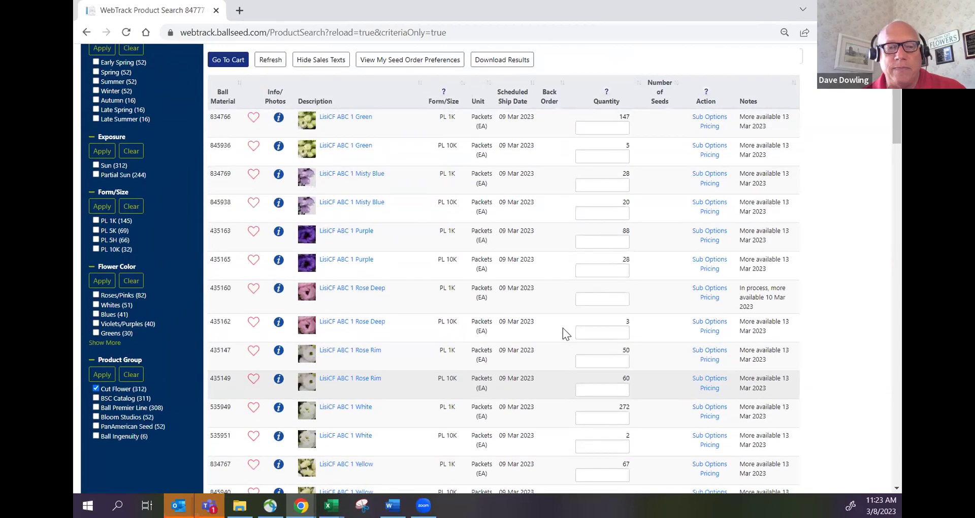
scroll(563, 328, "up", 1)
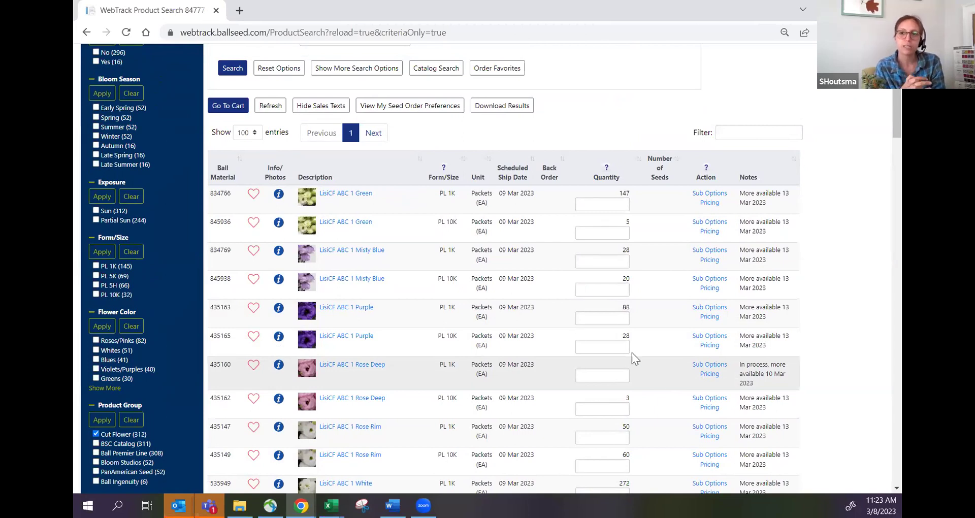
scroll(631, 352, "up", 2)
left_click_drag(328, 117, 267, 112)
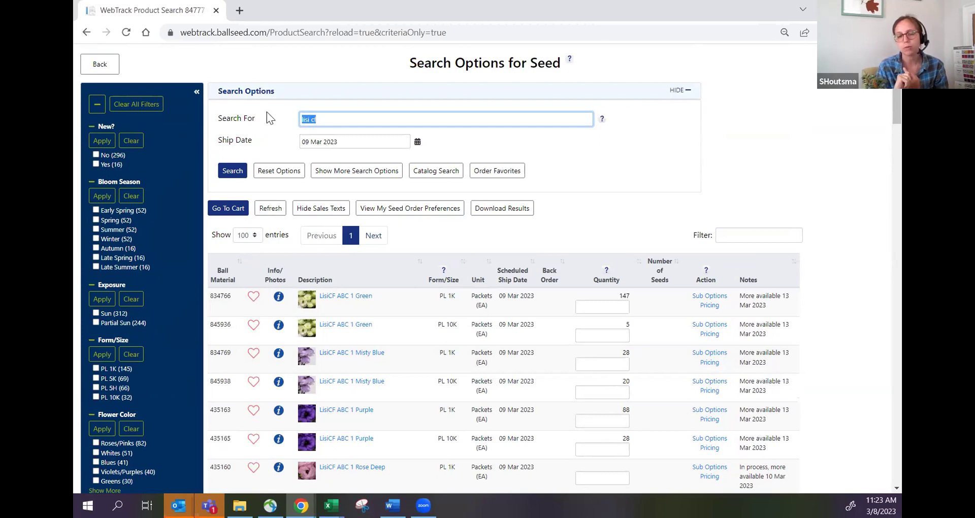
type("*cf")
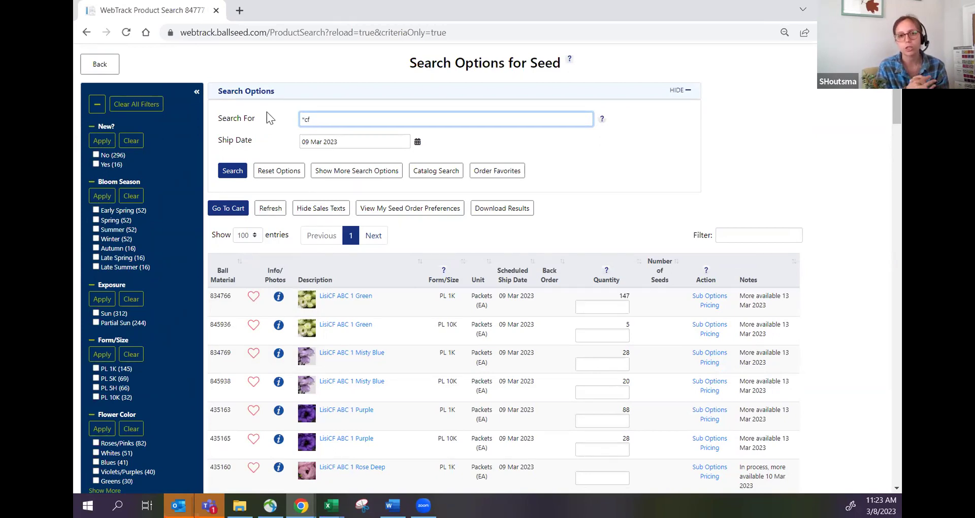
key("Return")
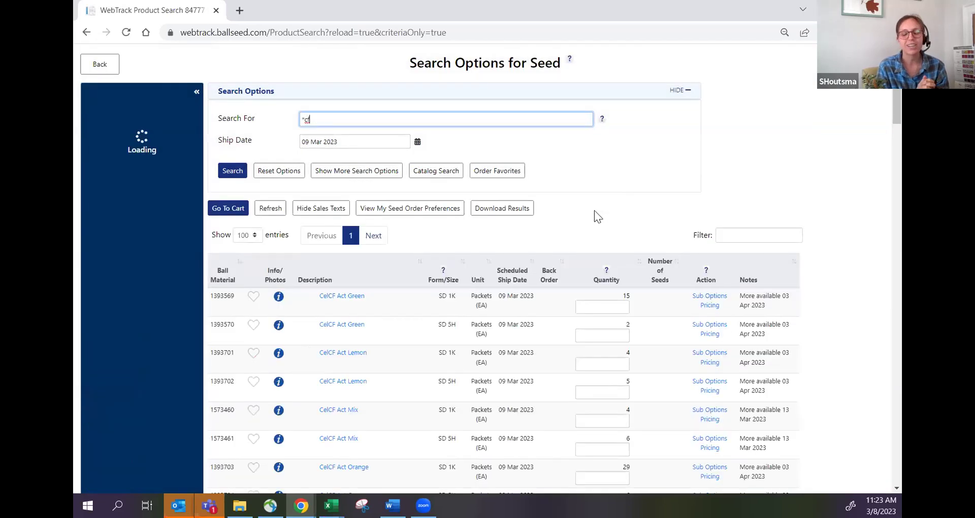
scroll(557, 334, "down", 2)
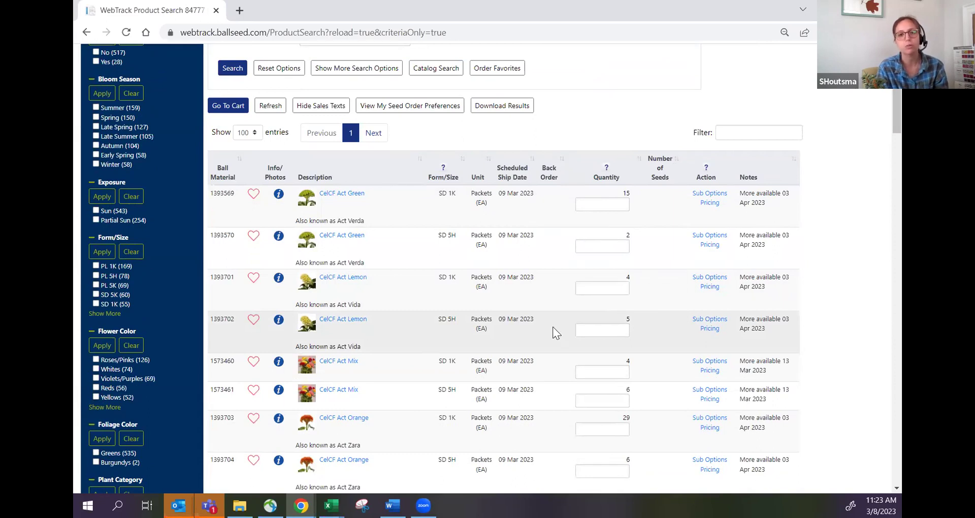
scroll(551, 327, "down", 3)
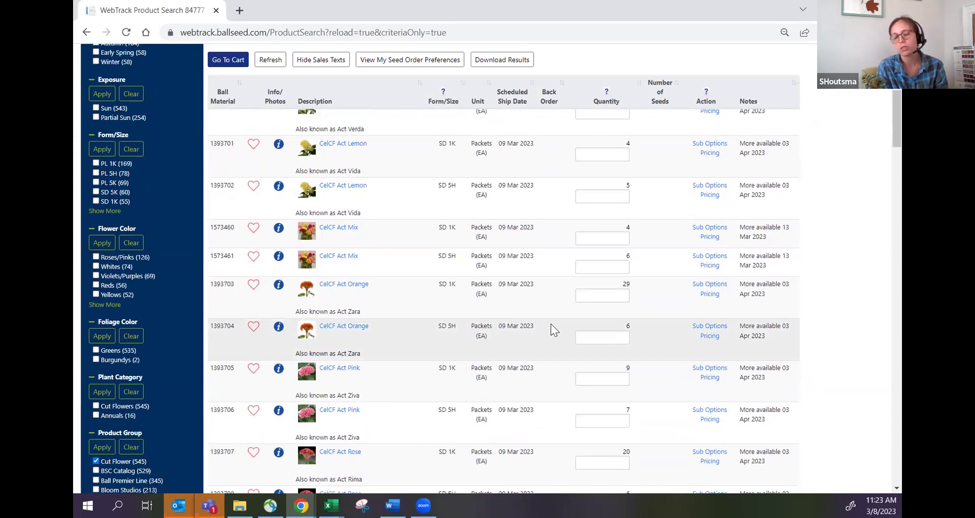
scroll(552, 327, "up", 5)
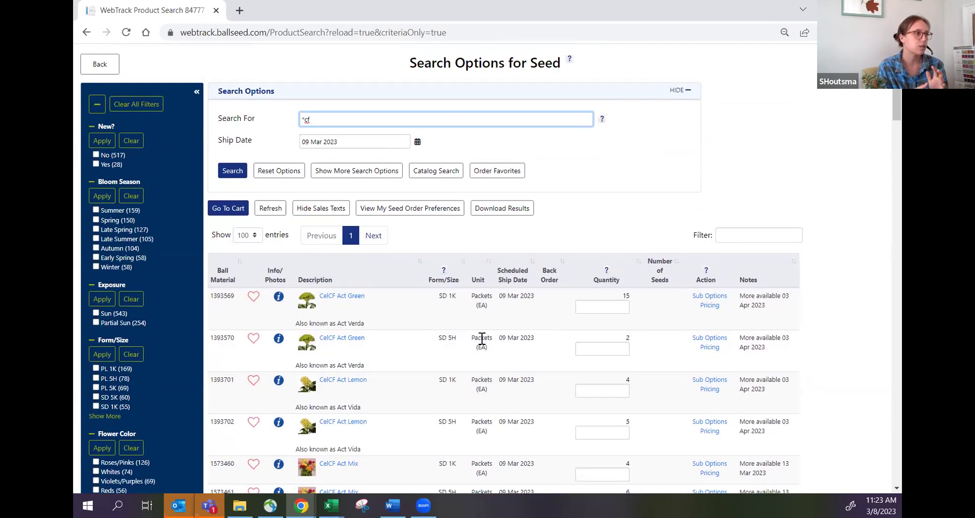
type("f")
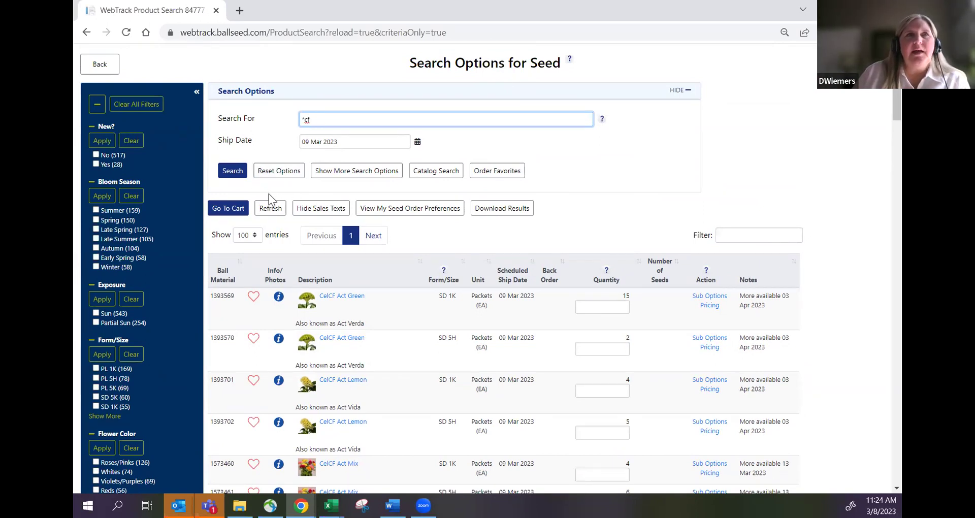
Go to the cart, set the order quantity of ImpaSD Beacon Mix Formula to 0, and update the cart.
left_click(238, 206)
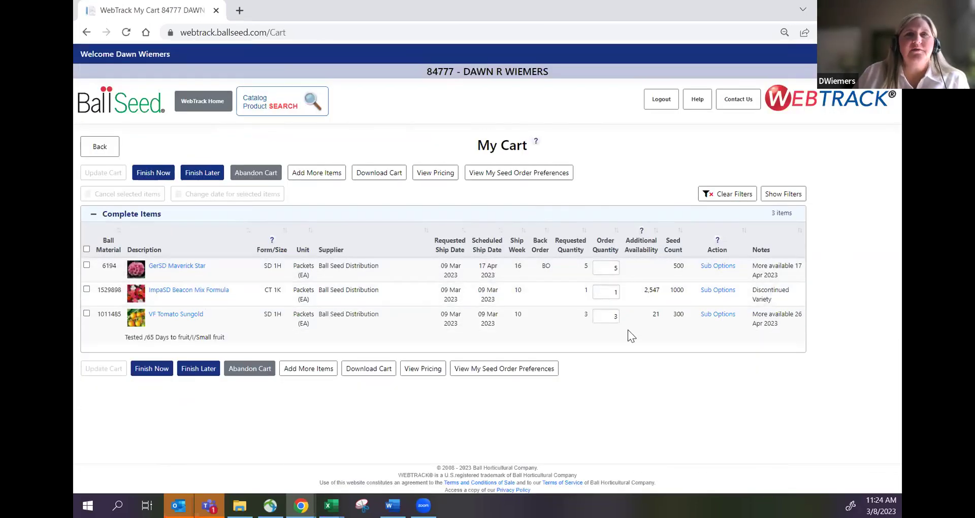
double_click(612, 292)
type("0")
left_click(121, 176)
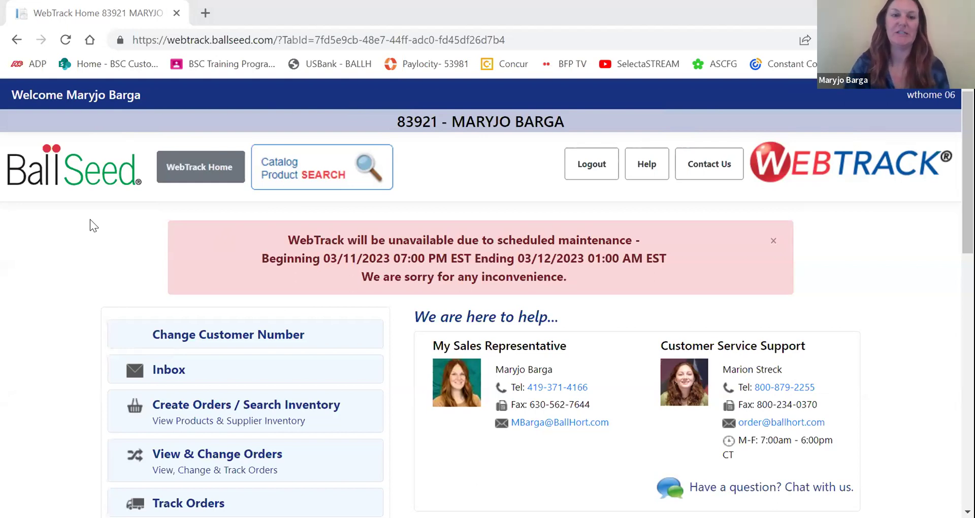
Start a new order for Plants, Plugs, Bulbs, Greenhouse Supplies & Hardgoods with the ship date 20 Mar 2023.
left_click(203, 414)
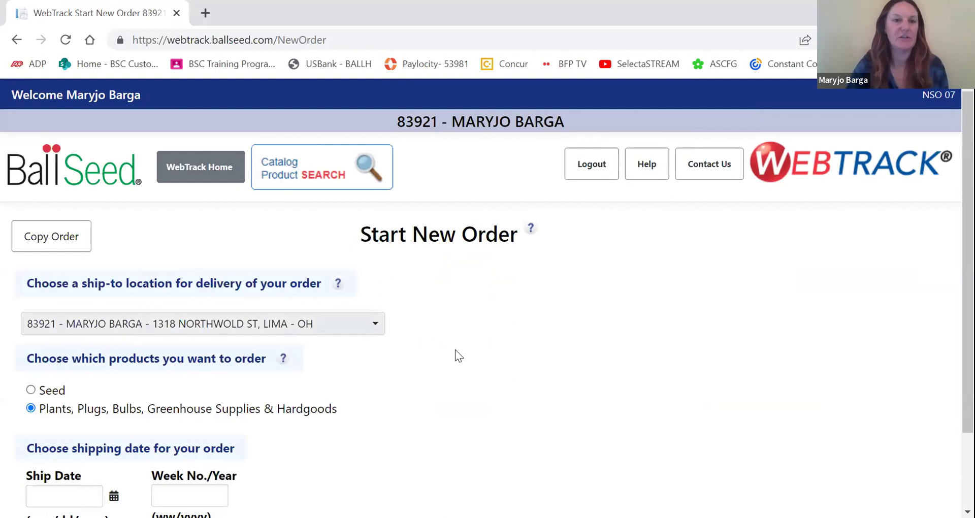
scroll(434, 358, "down", 2)
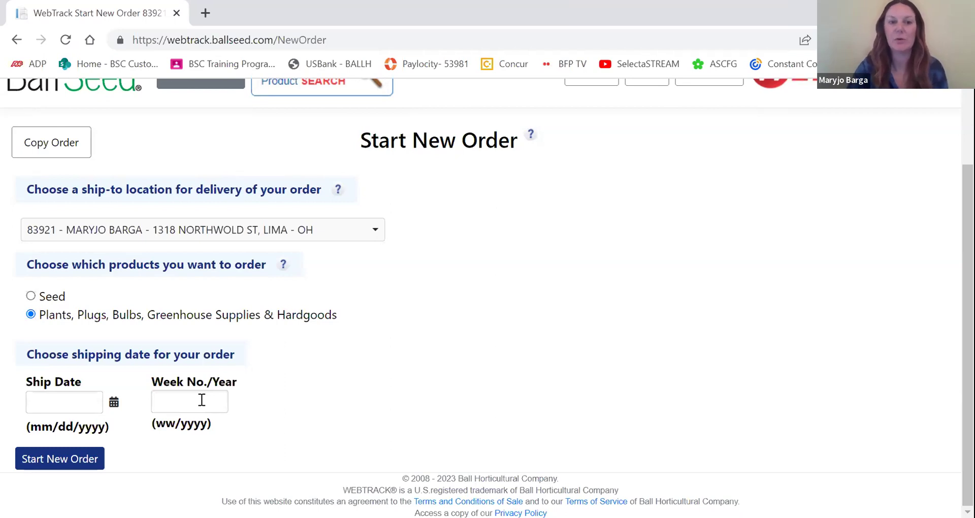
left_click(114, 401)
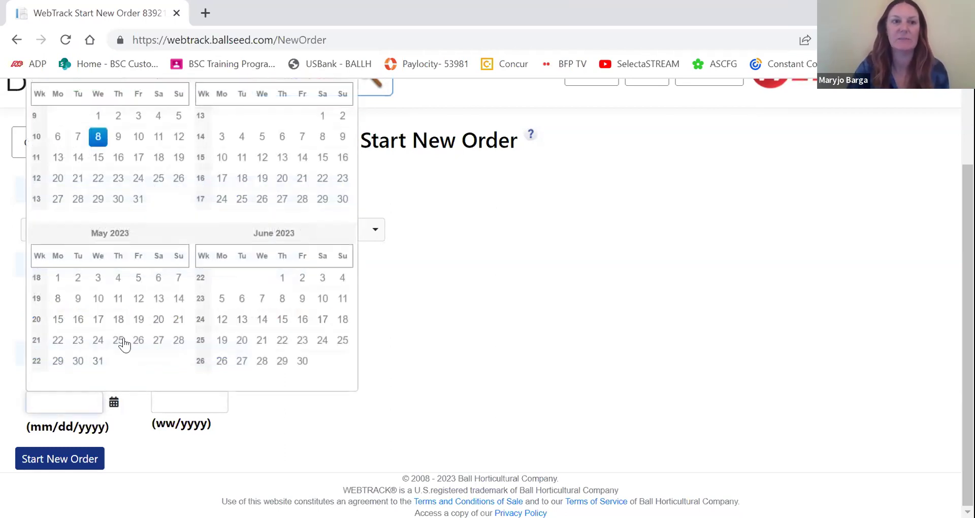
left_click(59, 178)
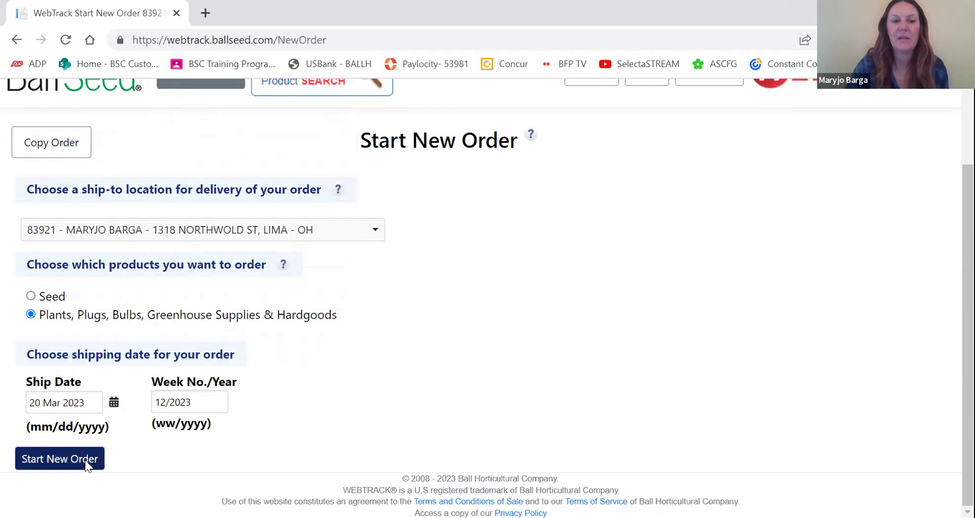
left_click(84, 459)
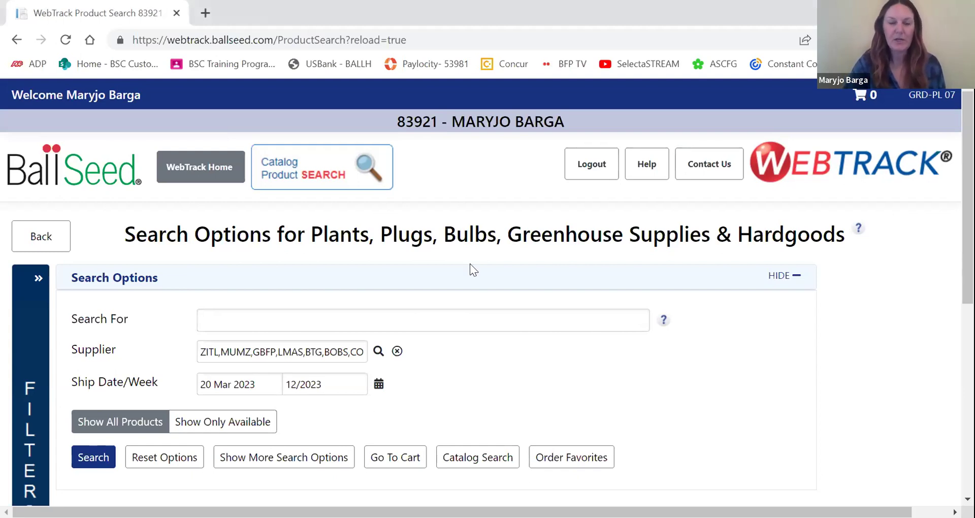
Enter "cali cab purp" as the product search text.
left_click(332, 317)
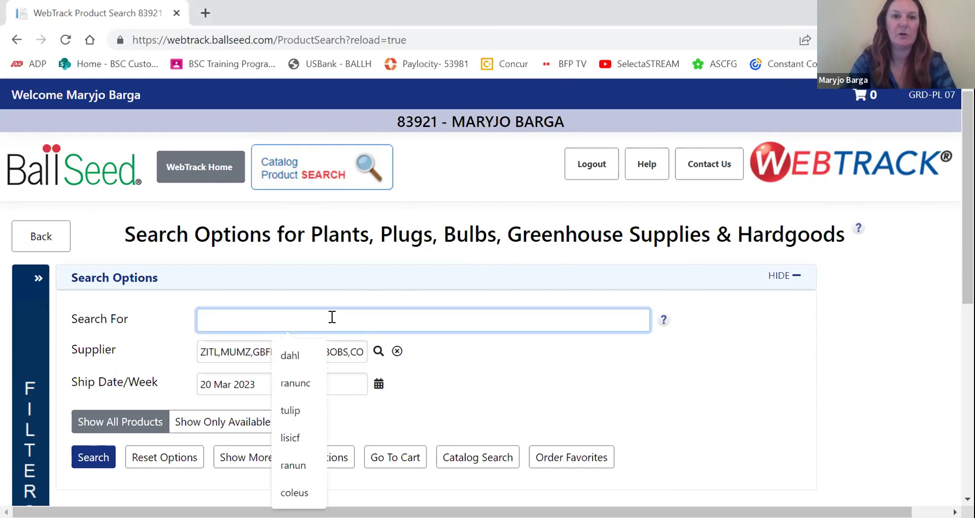
type("ca")
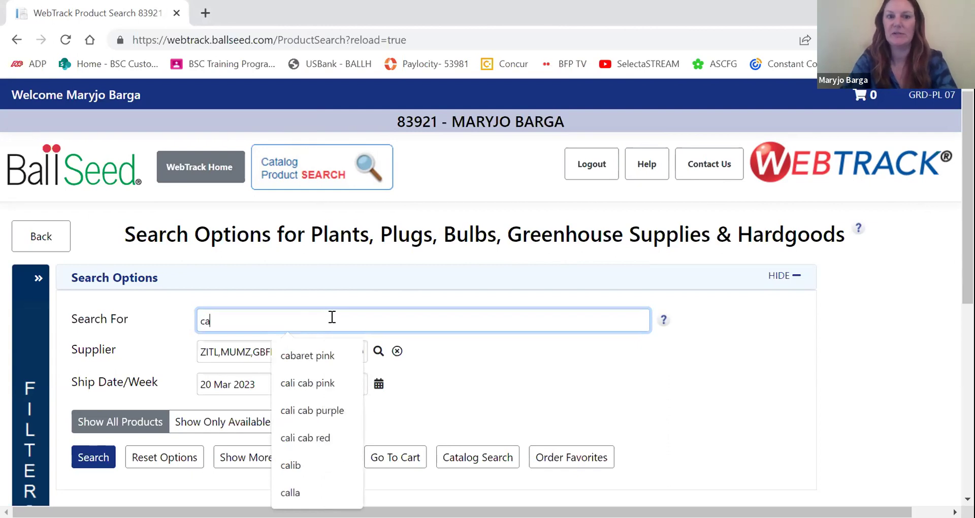
type("li h")
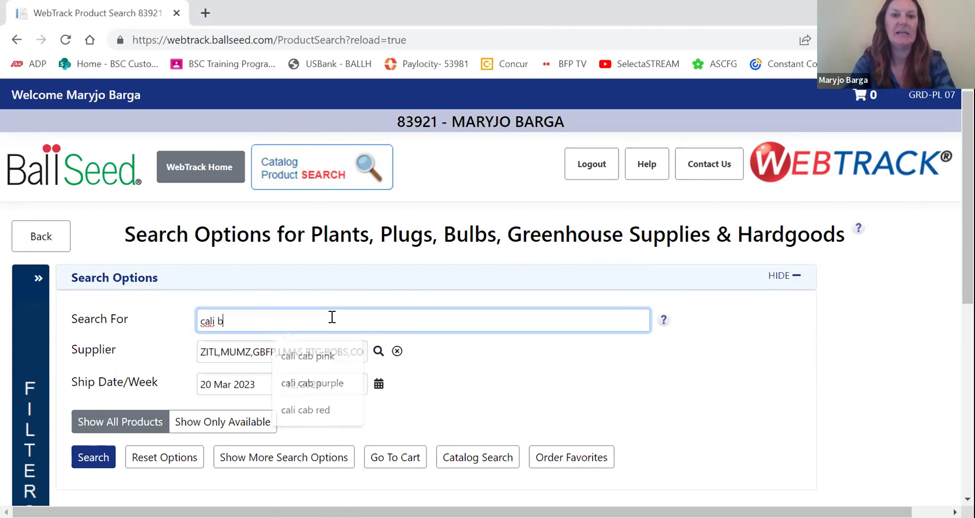
key("BackSpace")
type("cab")
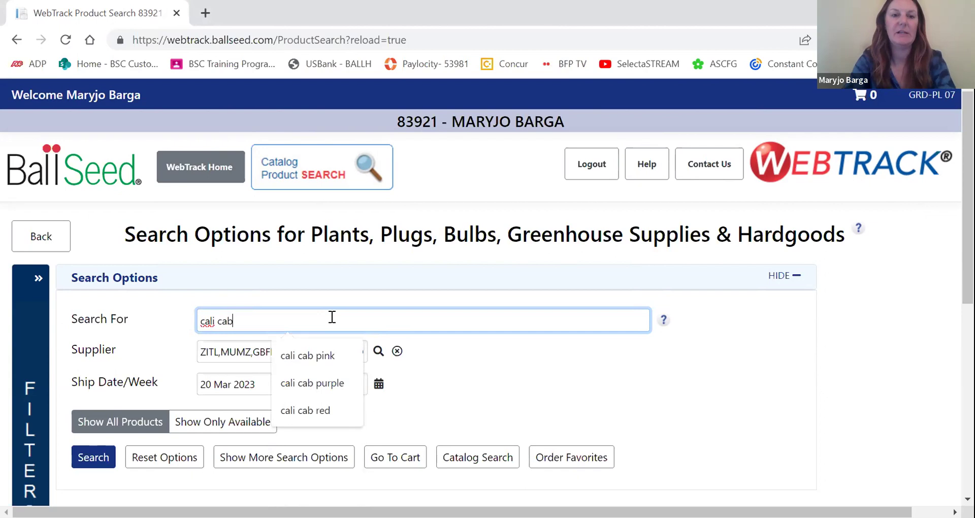
type(" purp")
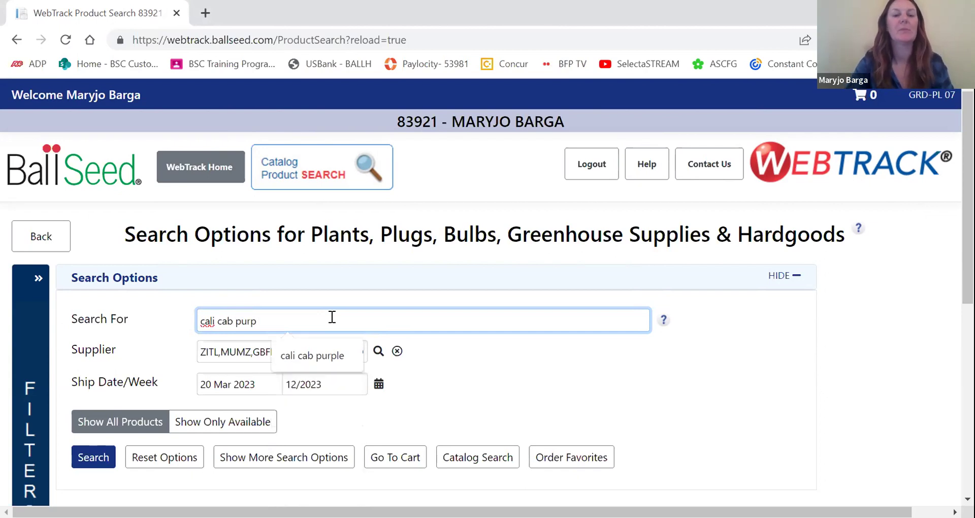
Check the distance choices in the supplier list, then close the list without applying any changes.
left_click(447, 366)
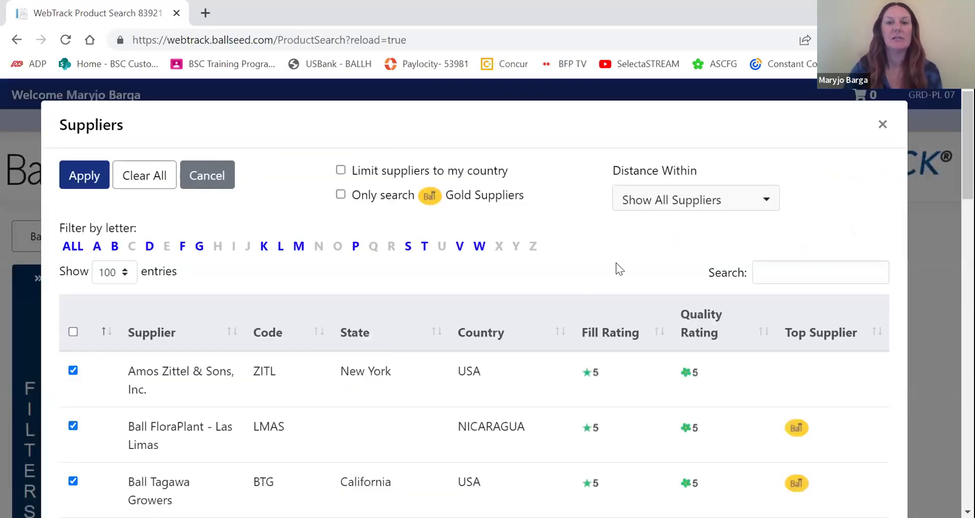
left_click(673, 199)
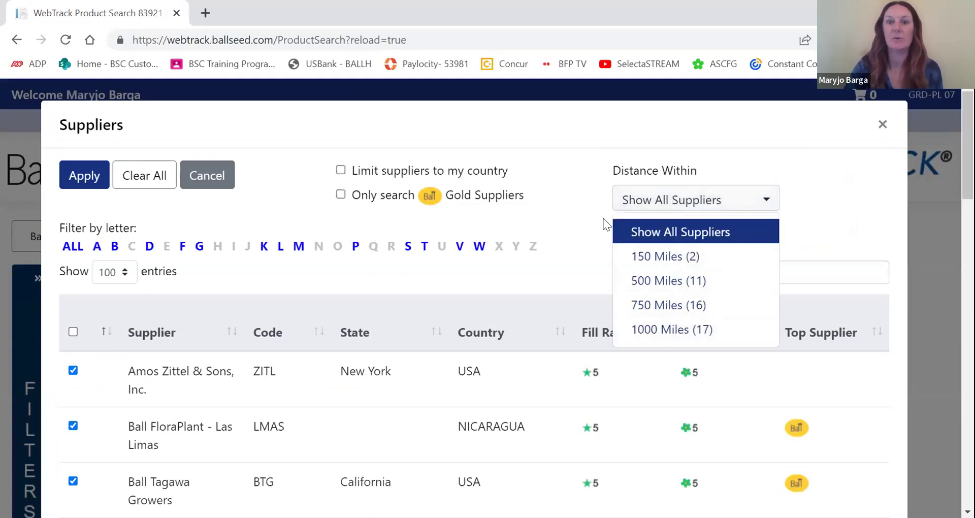
left_click(573, 203)
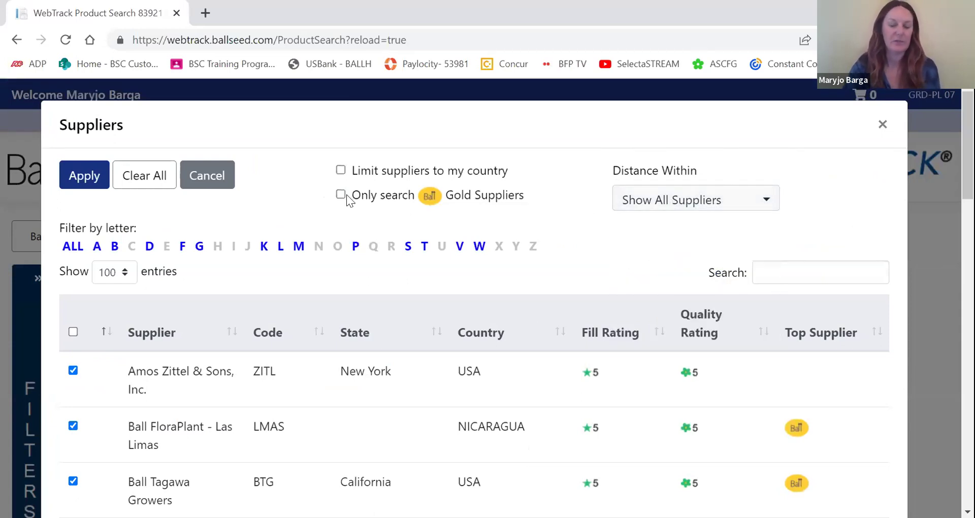
left_click(205, 175)
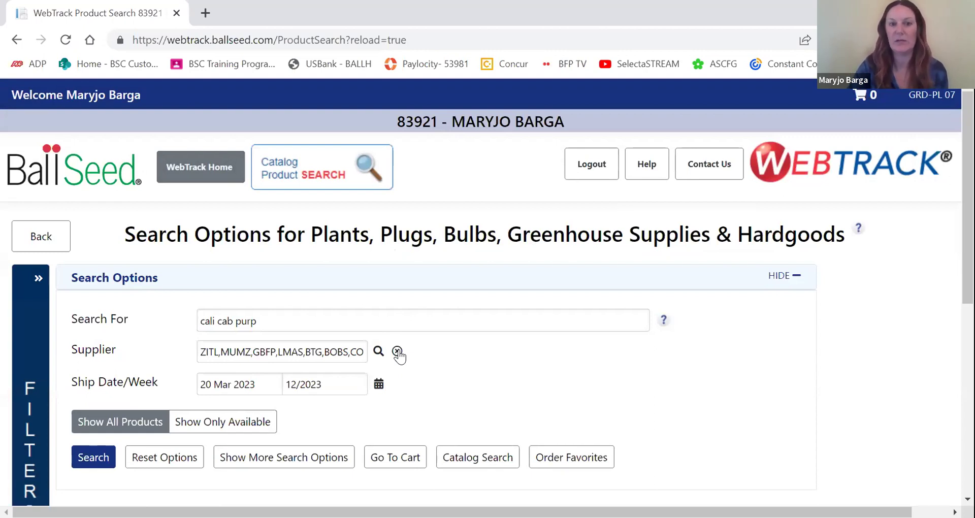
Clear the supplier selection, limit the results to available products only, and run the search.
left_click(397, 353)
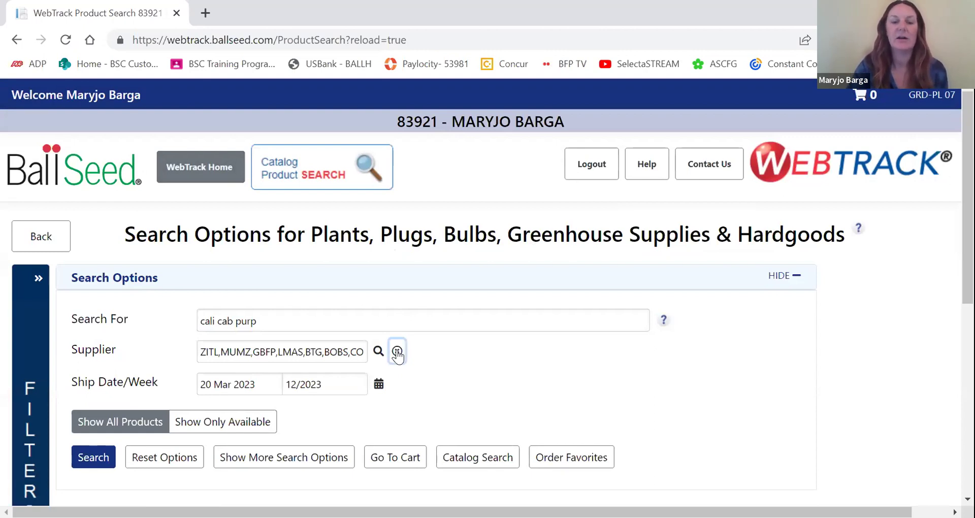
left_click(397, 353)
scroll(559, 356, "down", 4)
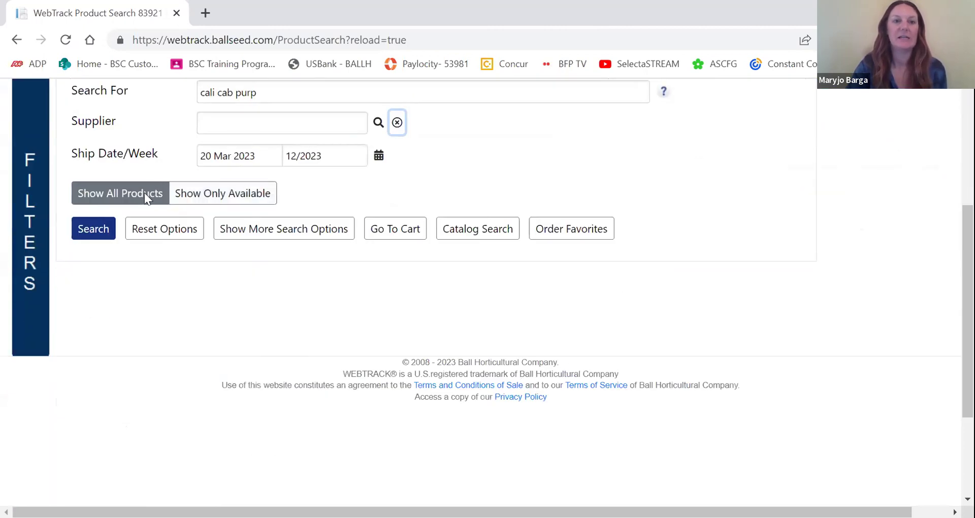
left_click(234, 195)
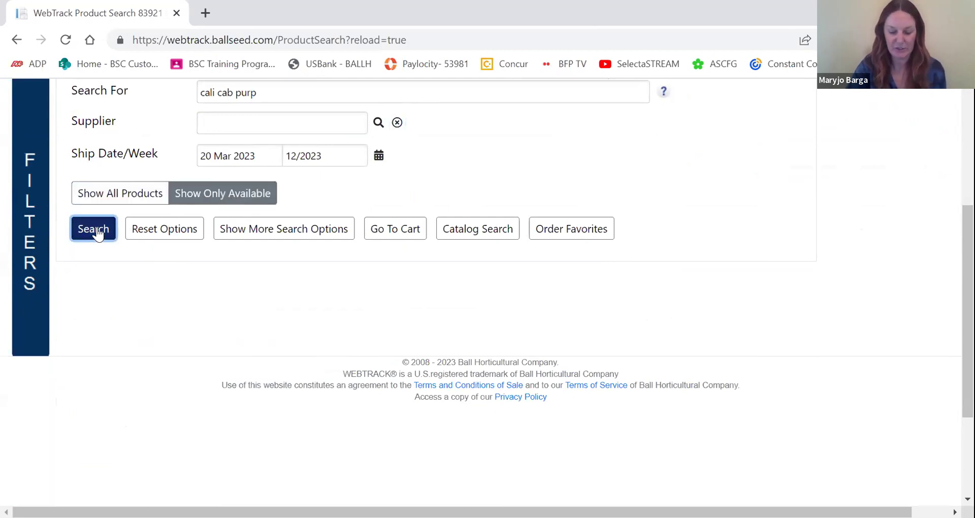
left_click(98, 233)
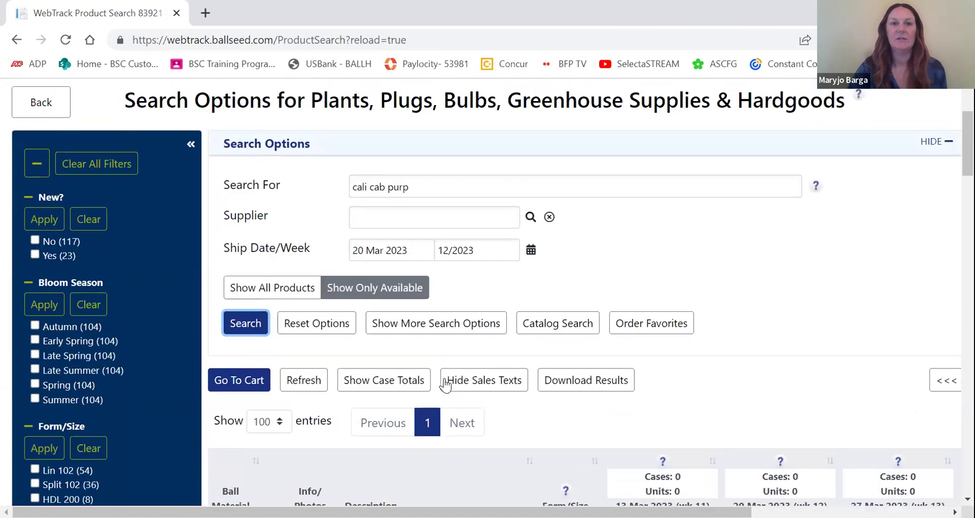
Look through the available Calibrachoa Cabaret varieties and their weekly availability in the search results.
scroll(330, 153, "right", 2)
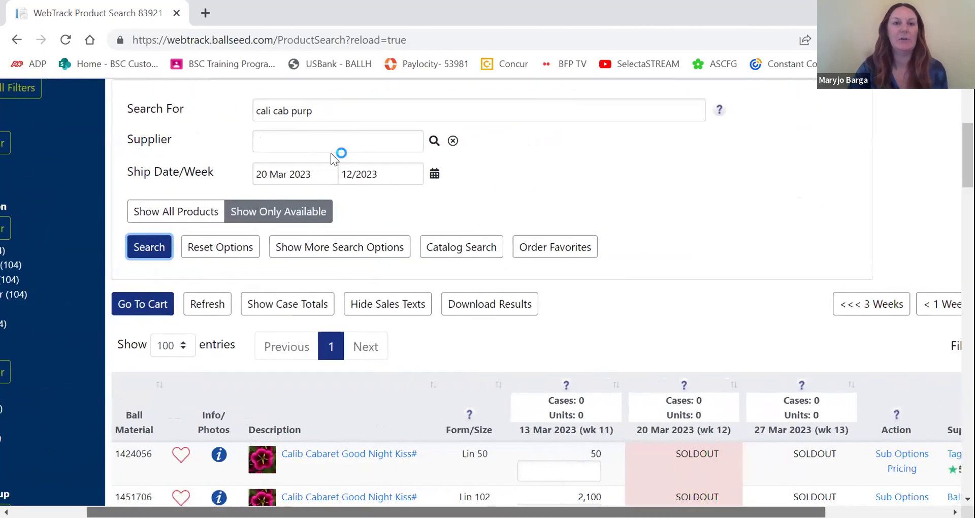
scroll(345, 304, "down", 3)
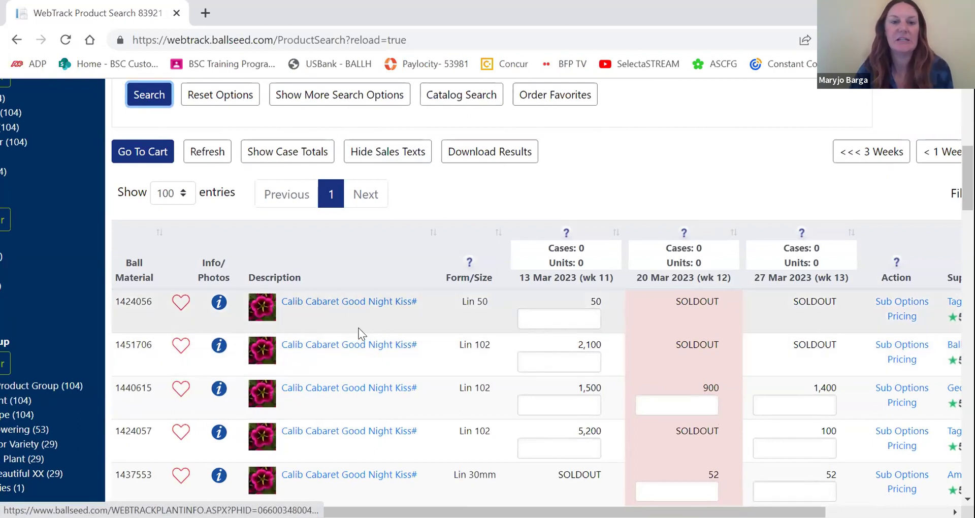
scroll(359, 330, "down", 10)
scroll(358, 335, "down", 2)
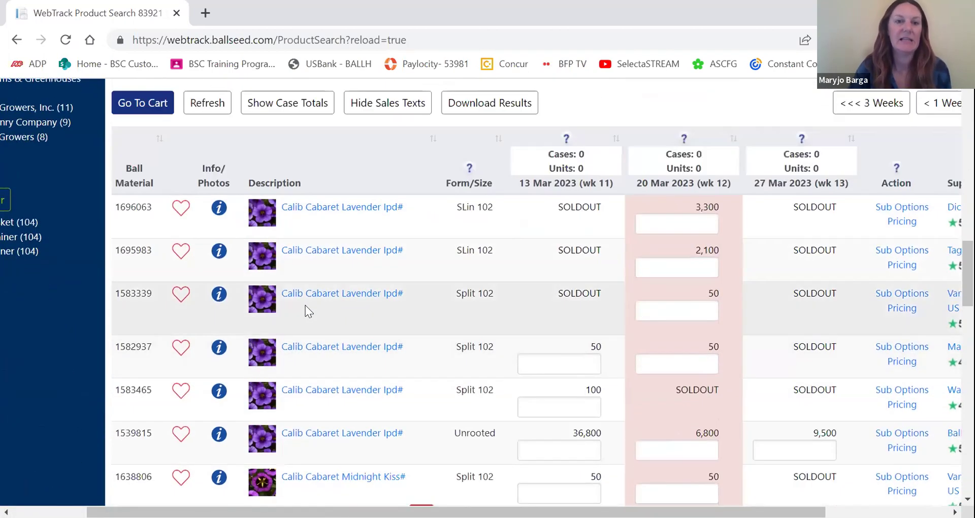
scroll(307, 311, "down", 5)
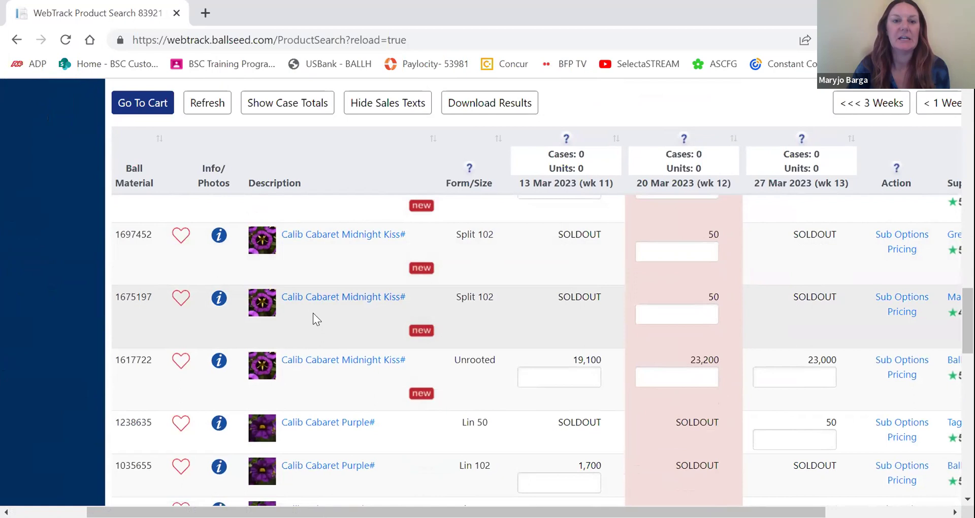
scroll(312, 315, "up", 8)
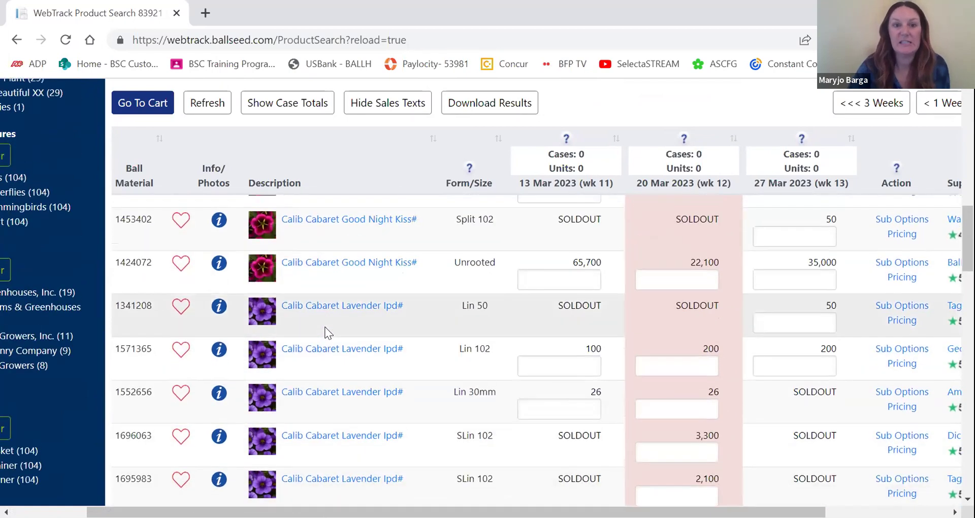
scroll(322, 325, "up", 2)
Open the plant information for Calib Cabaret Good Night Kiss, review its details and videos, and return to the product search.
left_click(323, 297)
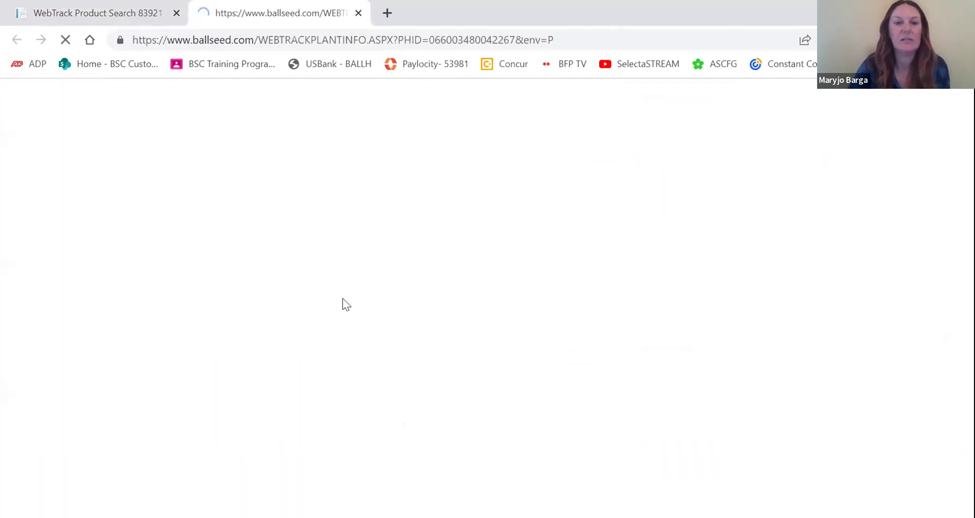
scroll(341, 299, "down", 5)
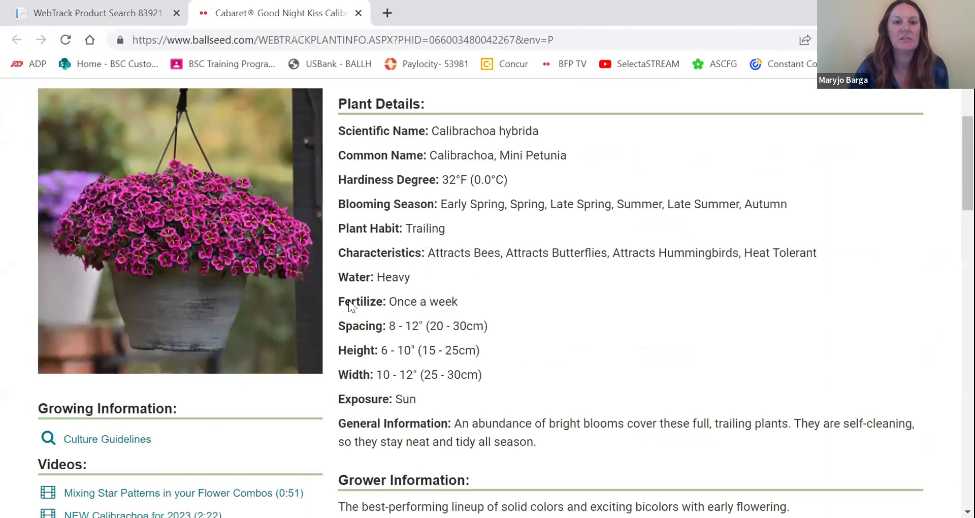
scroll(226, 379, "up", 3)
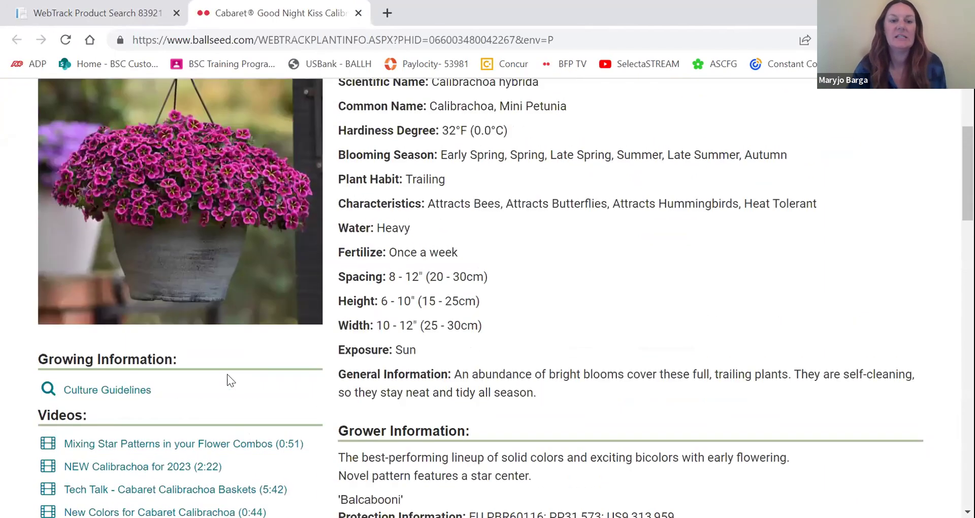
scroll(218, 376, "down", 3)
scroll(126, 361, "down", 2)
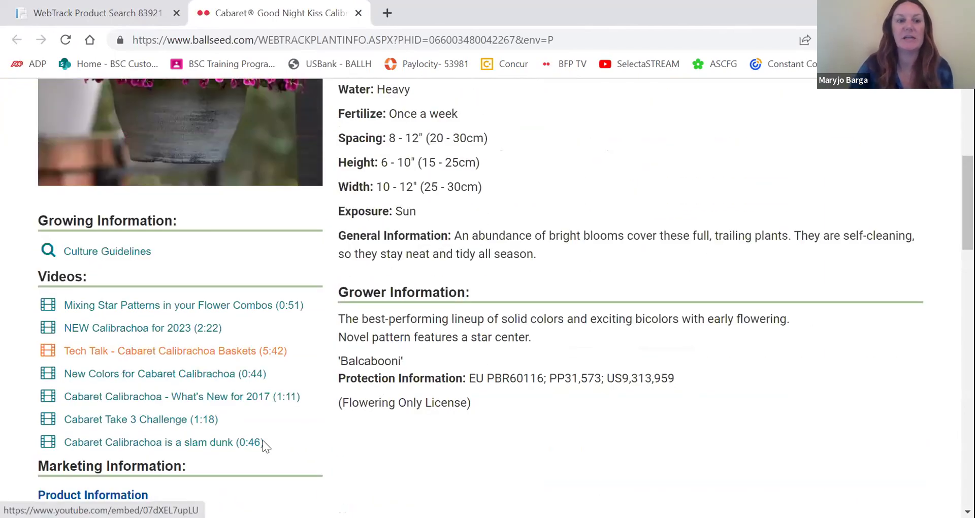
scroll(435, 443, "down", 4)
scroll(436, 446, "up", 5)
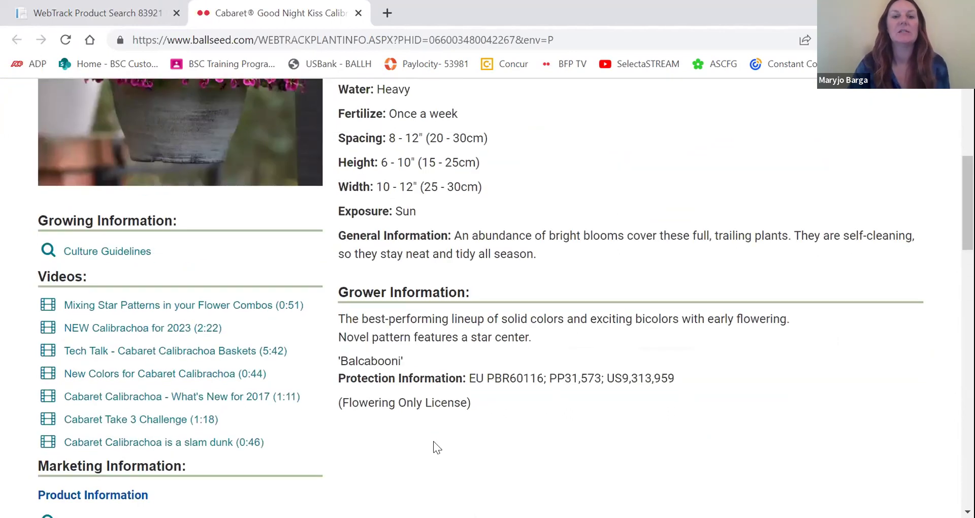
scroll(439, 388, "up", 5)
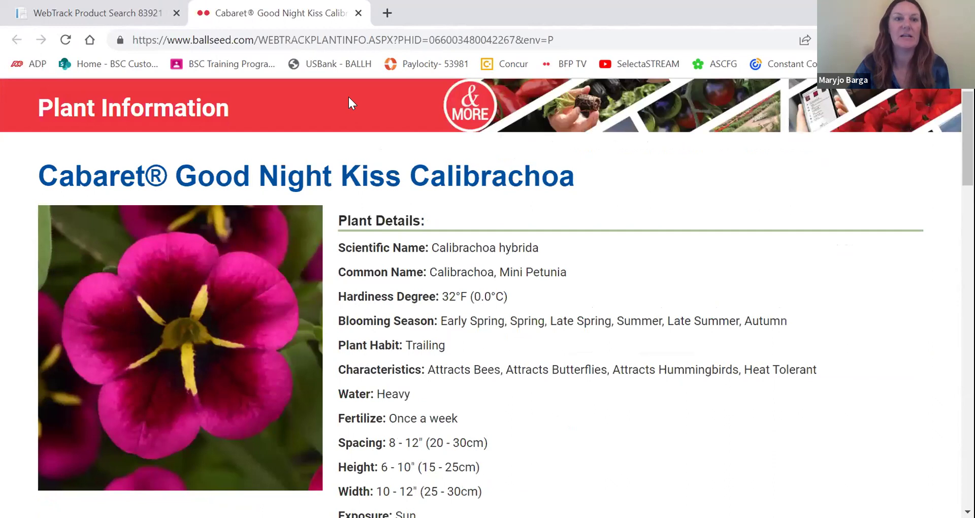
left_click(109, 12)
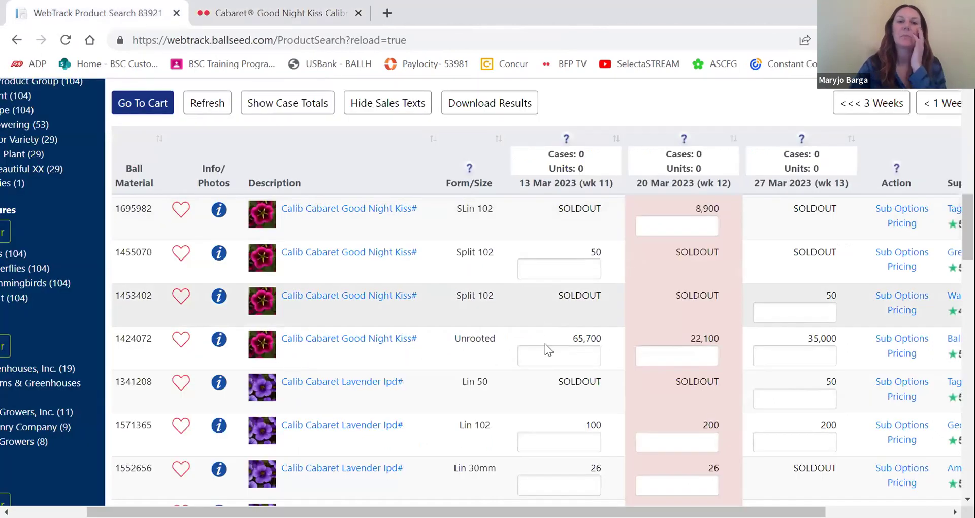
Check the pricing of the SLin 102 Calib Cabaret Good Night Kiss from Dickman Farms & Greenhouses, then close it.
scroll(559, 413, "up", 2)
scroll(559, 413, "right", 1)
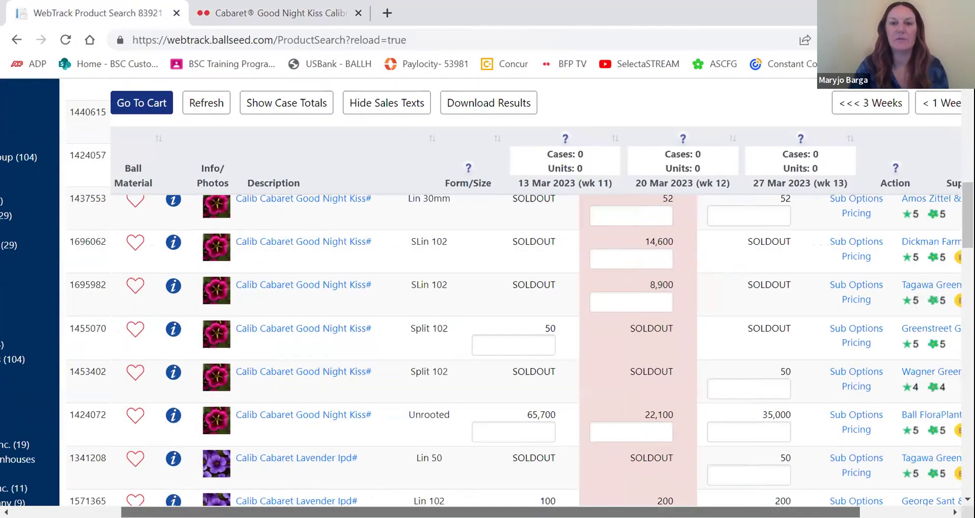
scroll(766, 447, "right", 3)
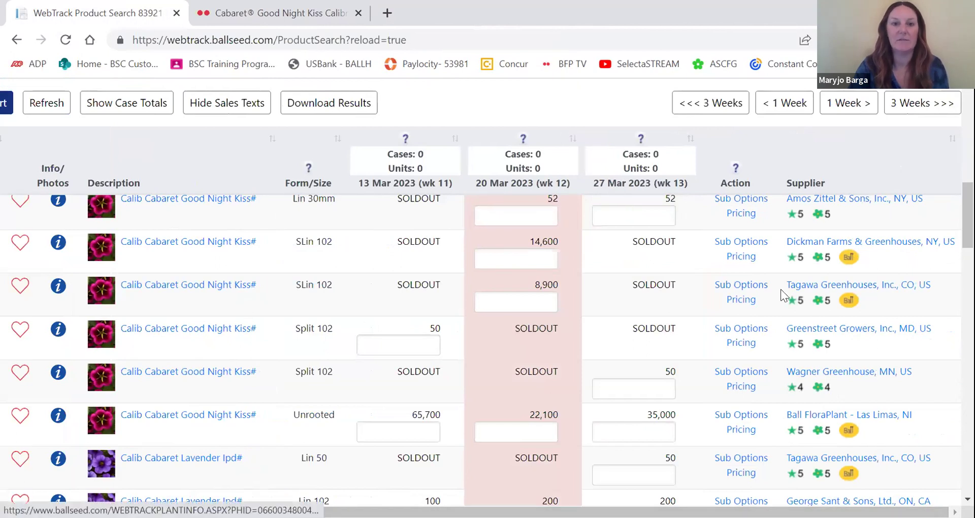
scroll(752, 320, "up", 3)
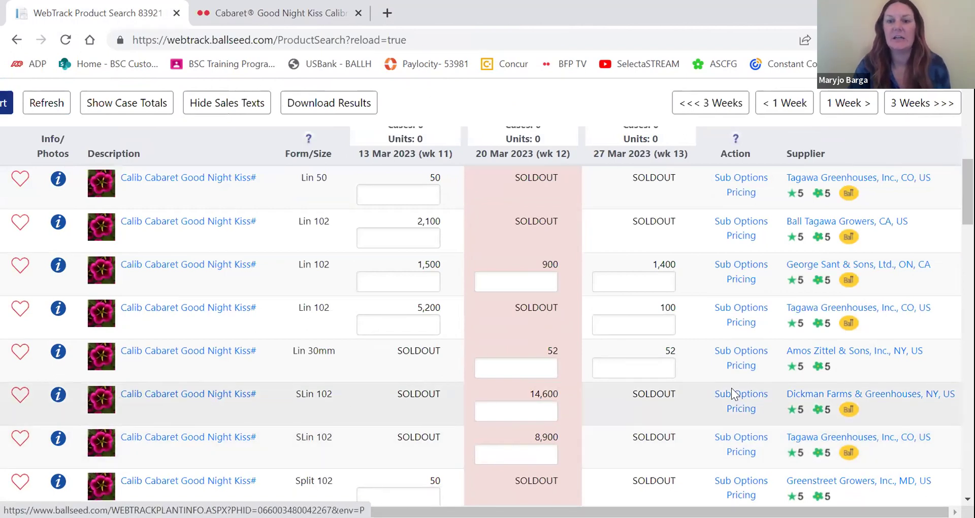
left_click(738, 411)
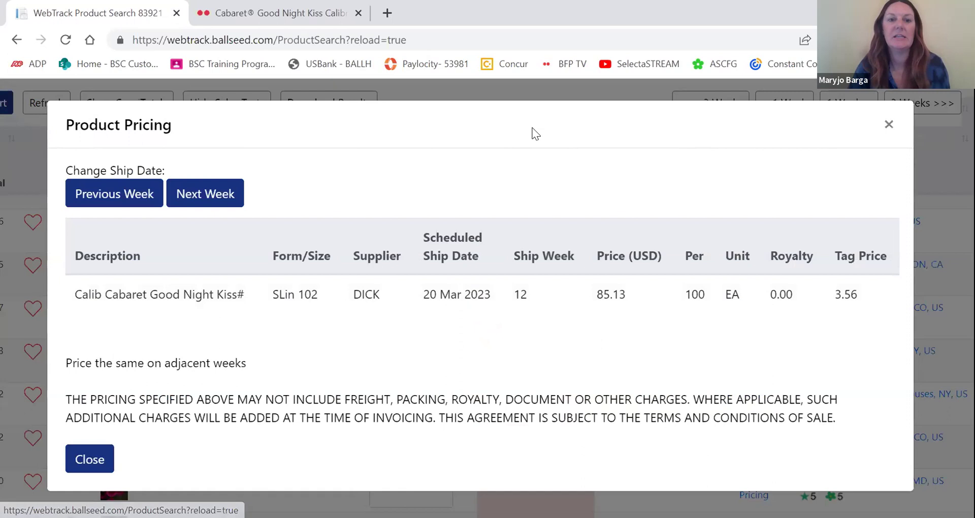
left_click(104, 458)
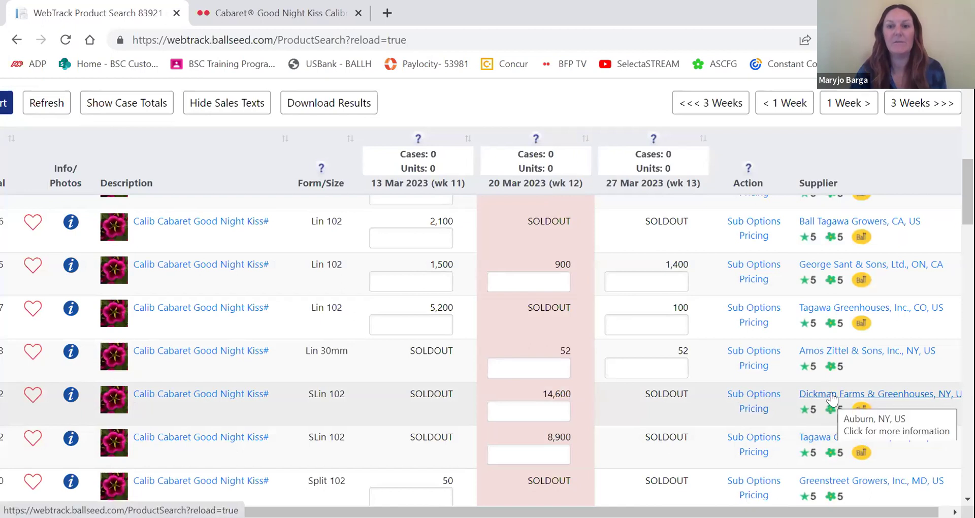
Review the supplier terms of Dickman Farms & Greenhouses, including order minimums, lead times and case details, then close them.
left_click(831, 391)
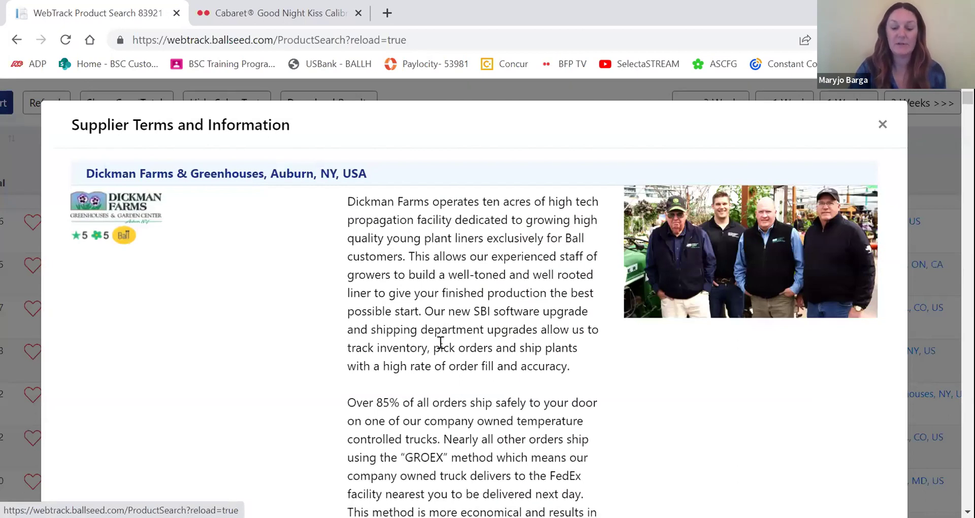
scroll(407, 365, "down", 10)
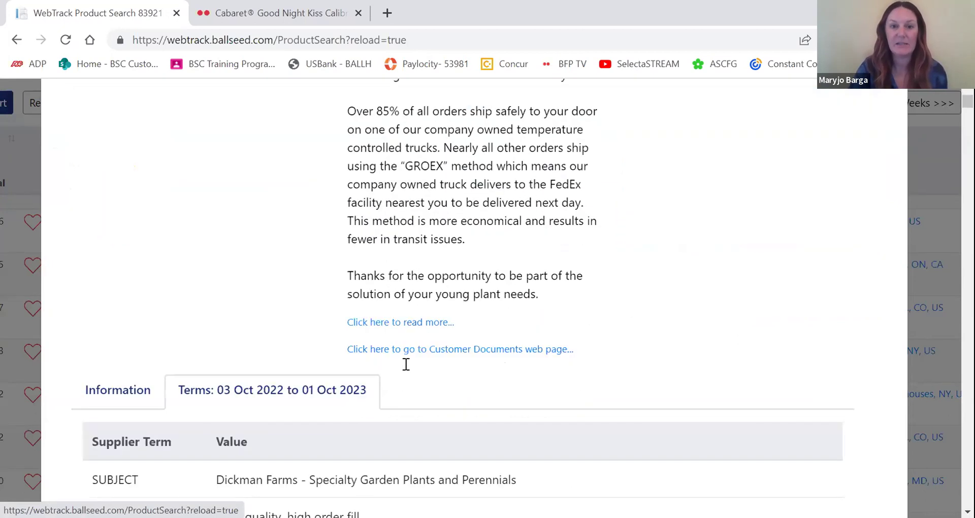
scroll(408, 365, "down", 7)
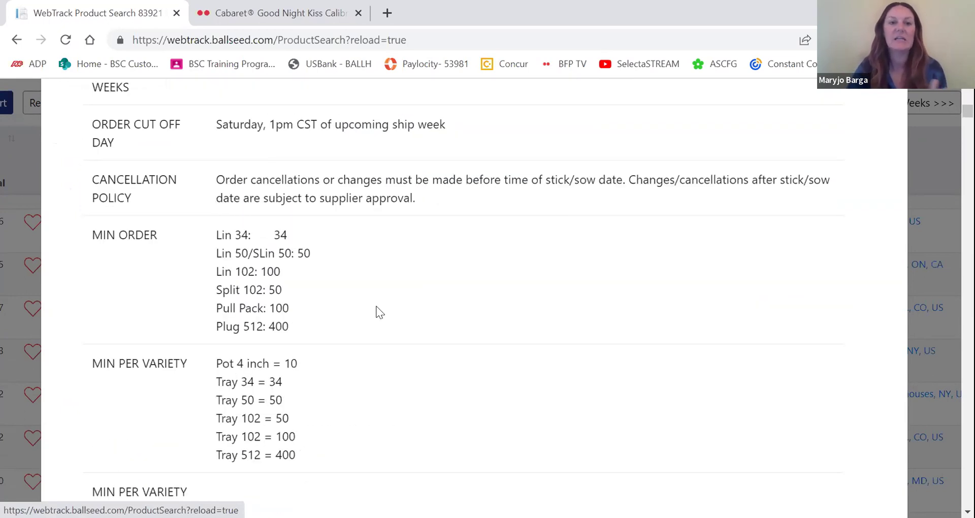
scroll(358, 397, "down", 2)
scroll(356, 393, "down", 5)
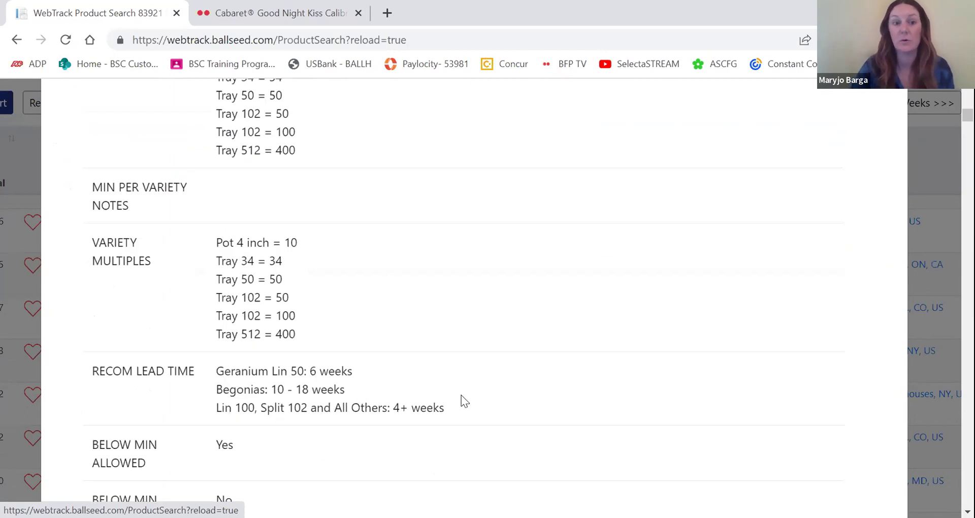
scroll(461, 396, "down", 6)
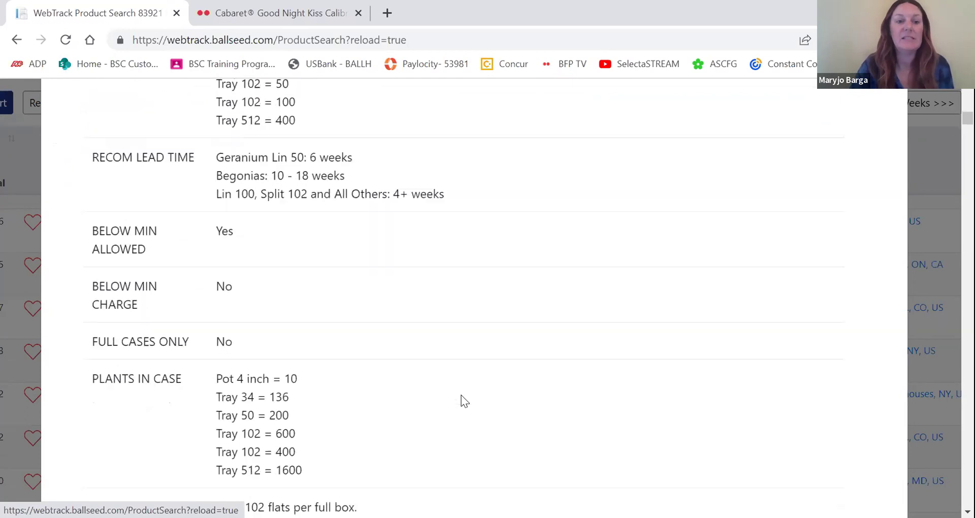
scroll(461, 395, "down", 2)
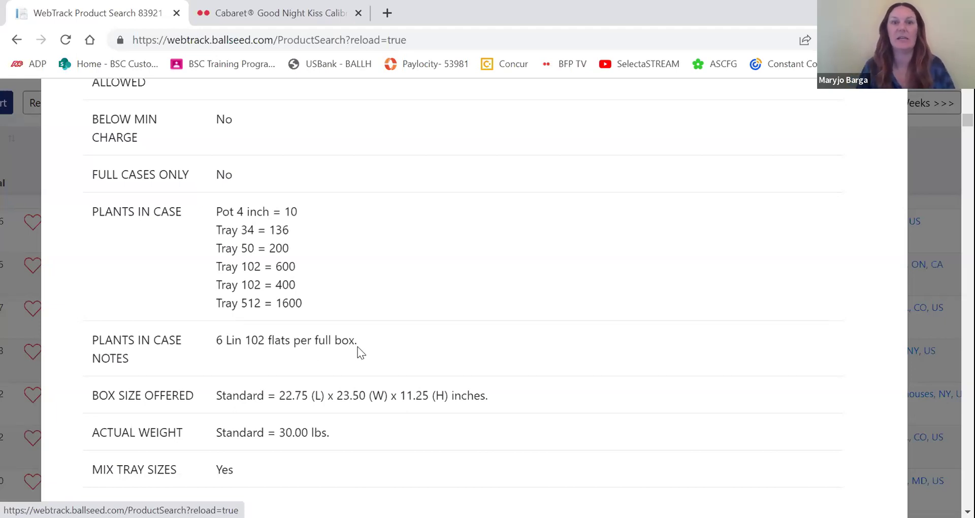
scroll(357, 346, "up", 3)
scroll(358, 346, "up", 20)
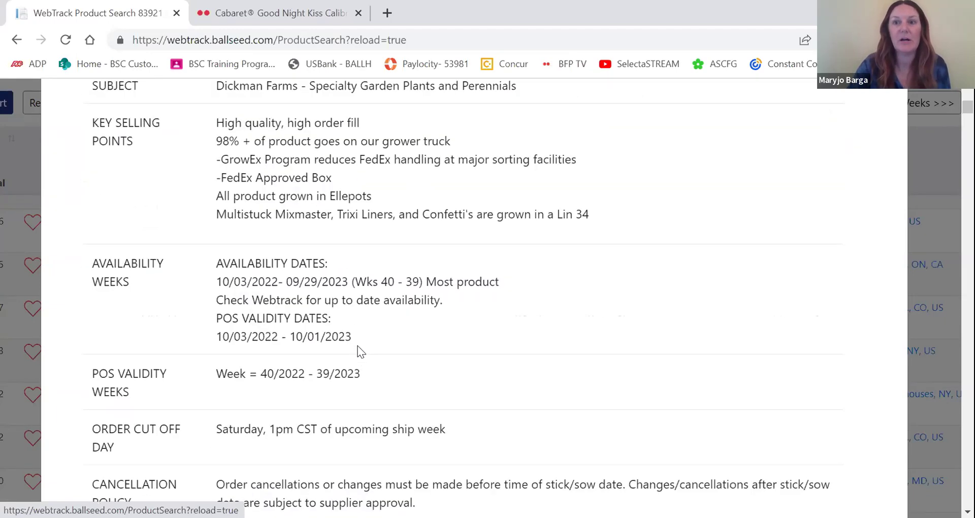
scroll(638, 288, "up", 6)
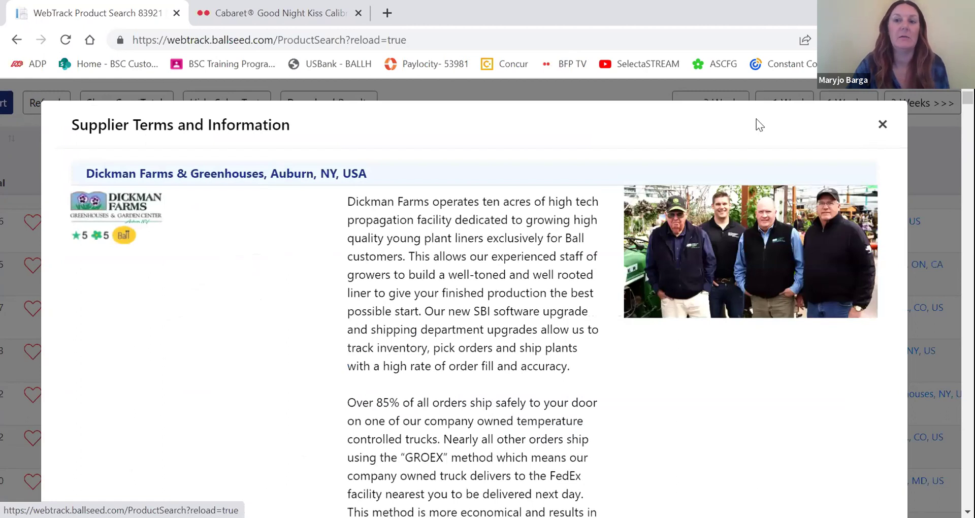
left_click(881, 125)
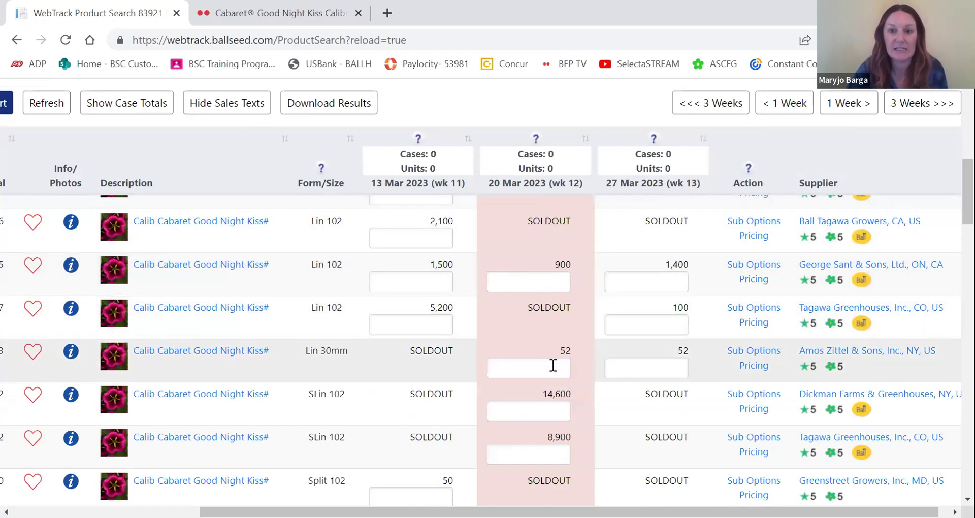
Order 100 SLin 102 Calib Cabaret Good Night Kiss from Dickman Farms for 20 Mar 2023 and dismiss the supplier notes.
left_click(549, 418)
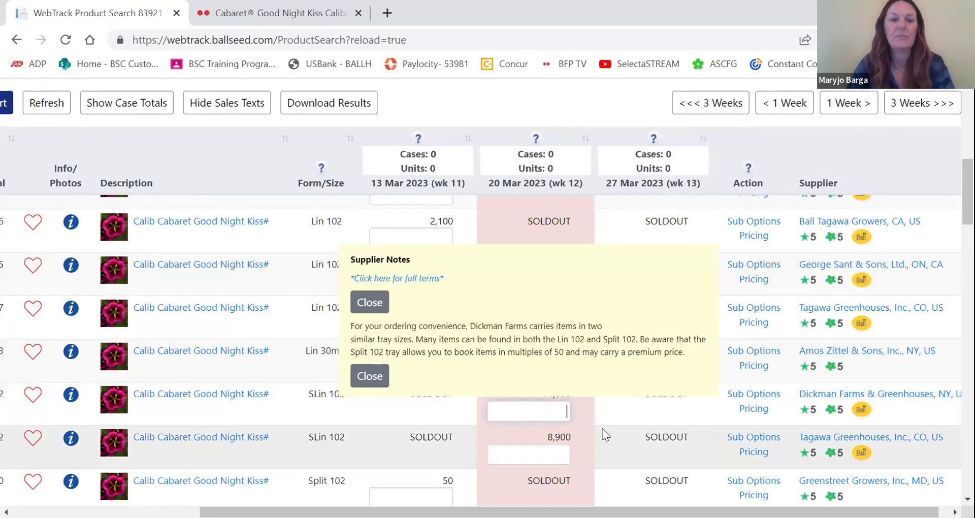
type("1")
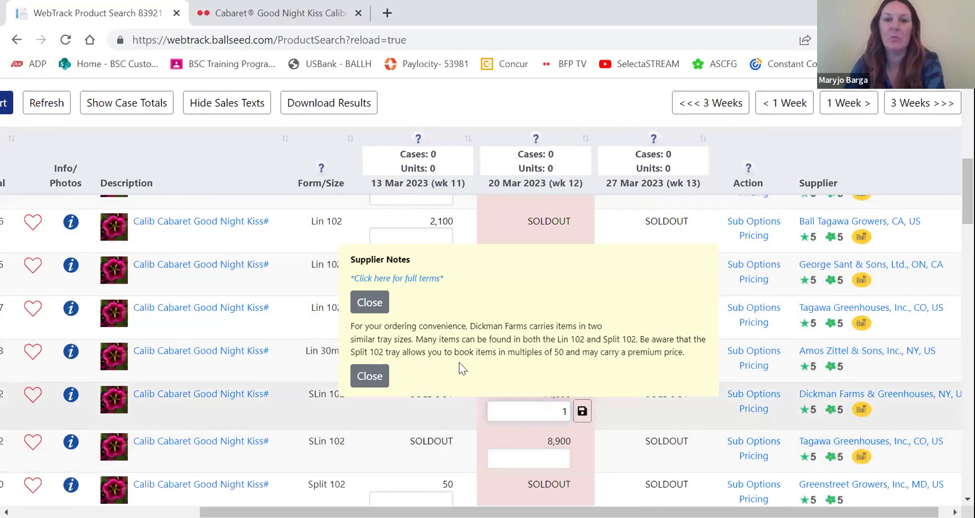
left_click(369, 302)
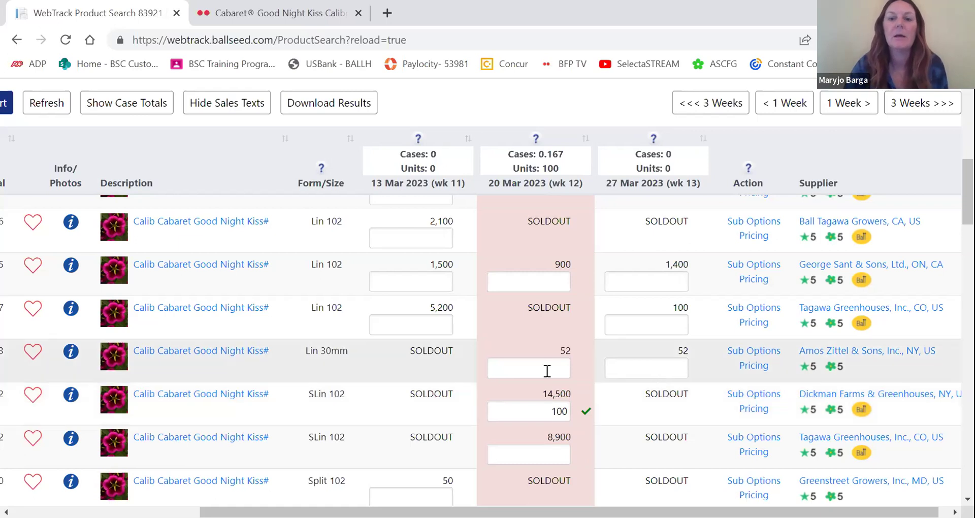
Change the product search to "cali cab blue" and run it for the 20 Mar 2023 ship date.
scroll(469, 376, "down", 2)
scroll(411, 358, "up", 8)
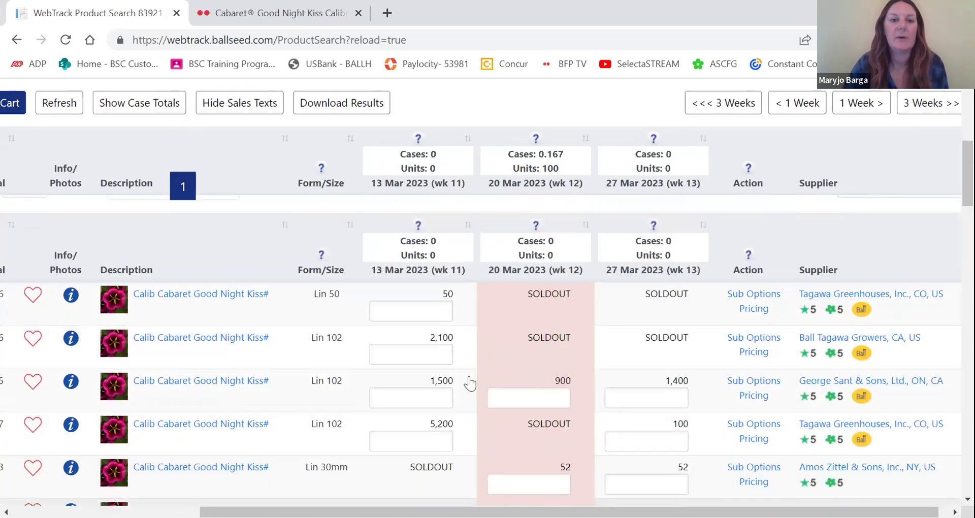
double_click(236, 263)
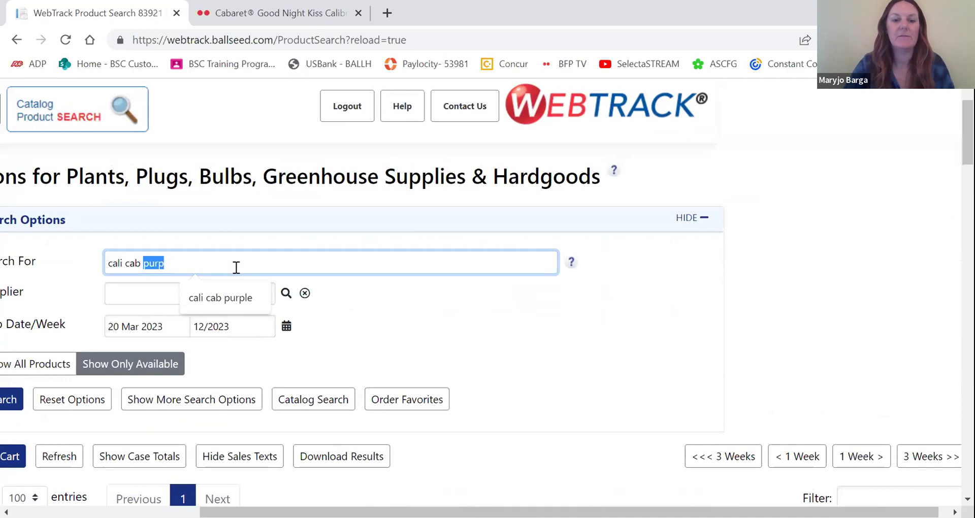
type("blue")
key("Return")
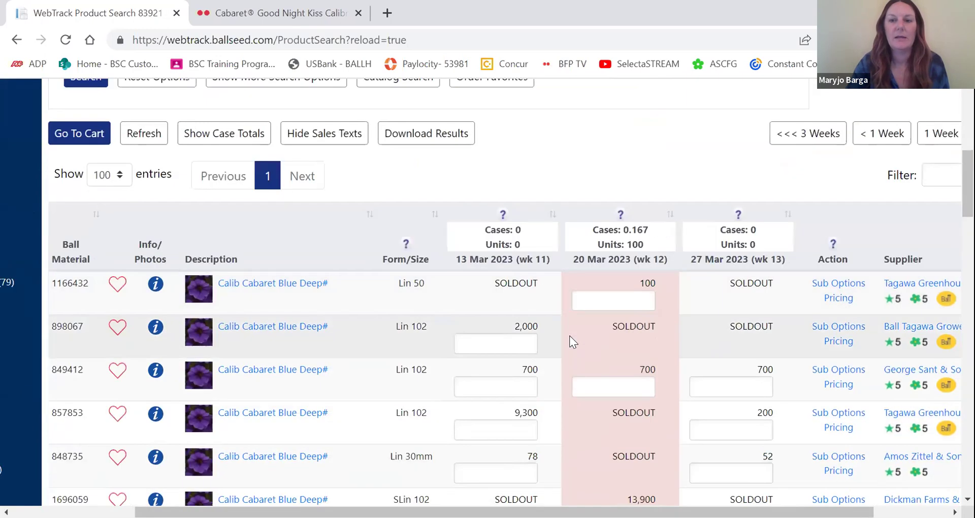
Limit the search to the supplier Dickman Farms & Greenhouses (DICK) and run it again.
scroll(570, 342, "up", 5)
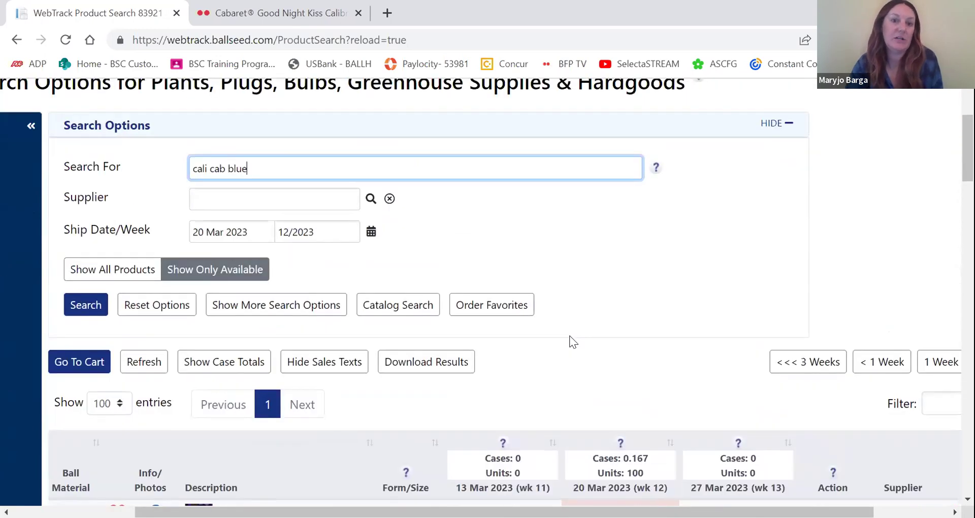
left_click(370, 198)
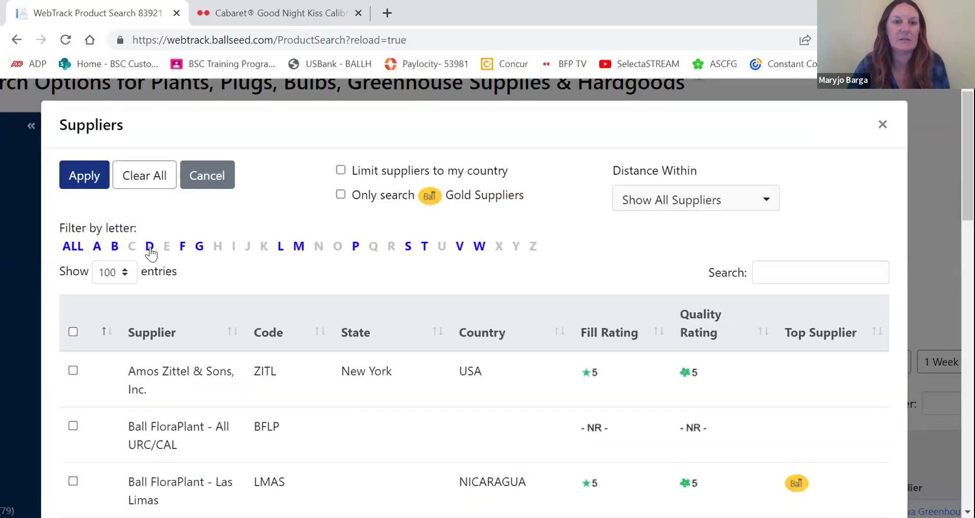
left_click(149, 247)
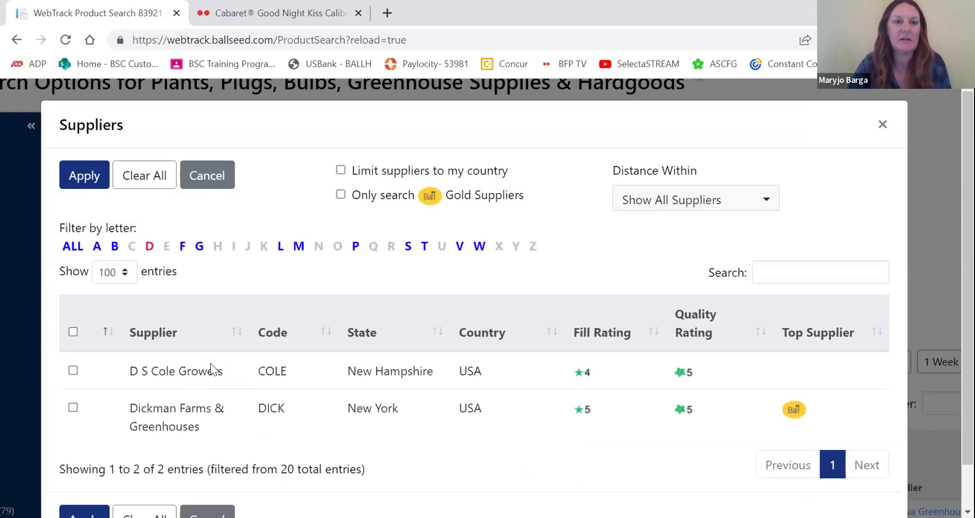
left_click(72, 407)
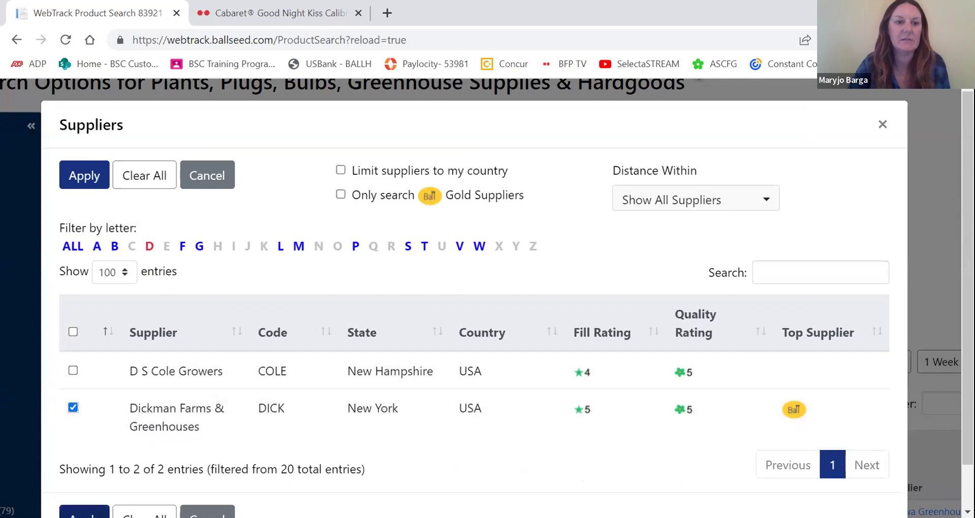
left_click(84, 512)
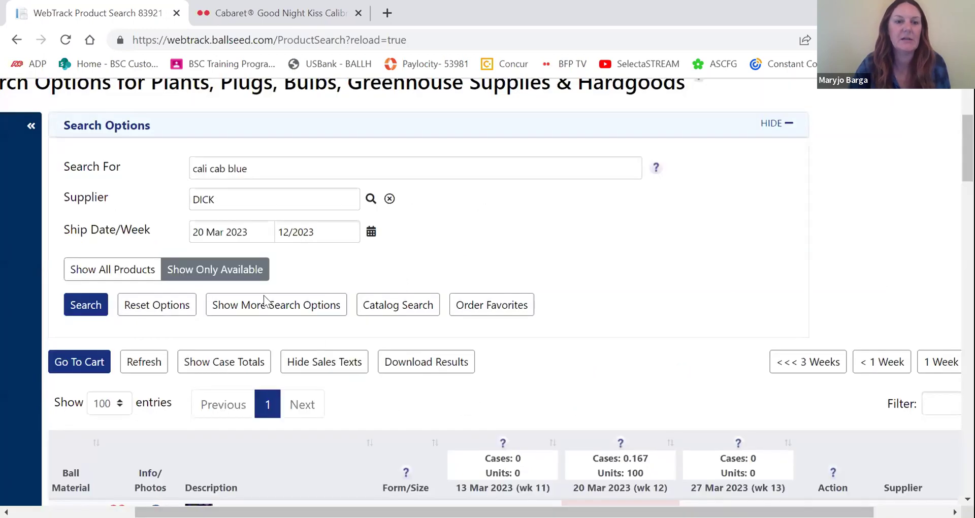
left_click(87, 308)
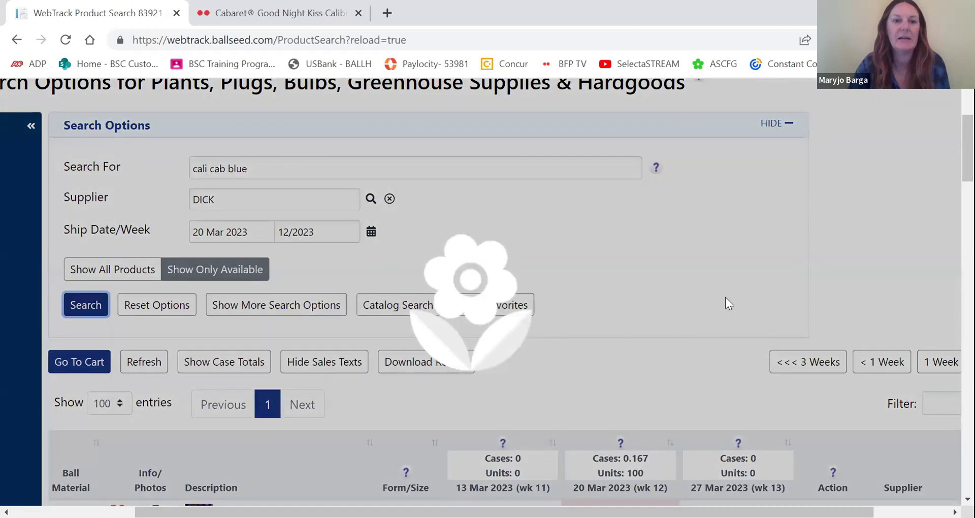
Order 100 SLin 102 Calib Cabaret Blue Deep from Dickman Farms for 20 Mar 2023.
scroll(727, 300, "down", 2)
scroll(727, 304, "down", 2)
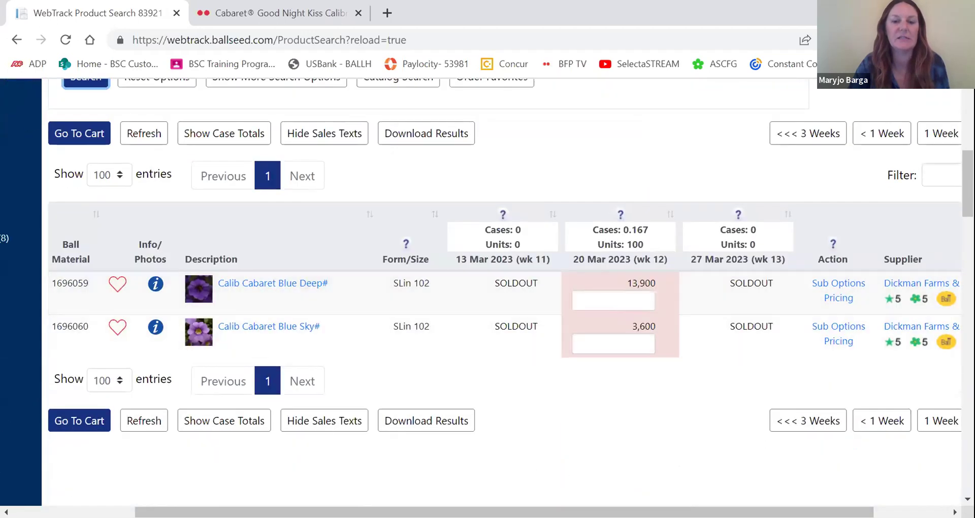
left_click_drag(503, 512, 578, 512)
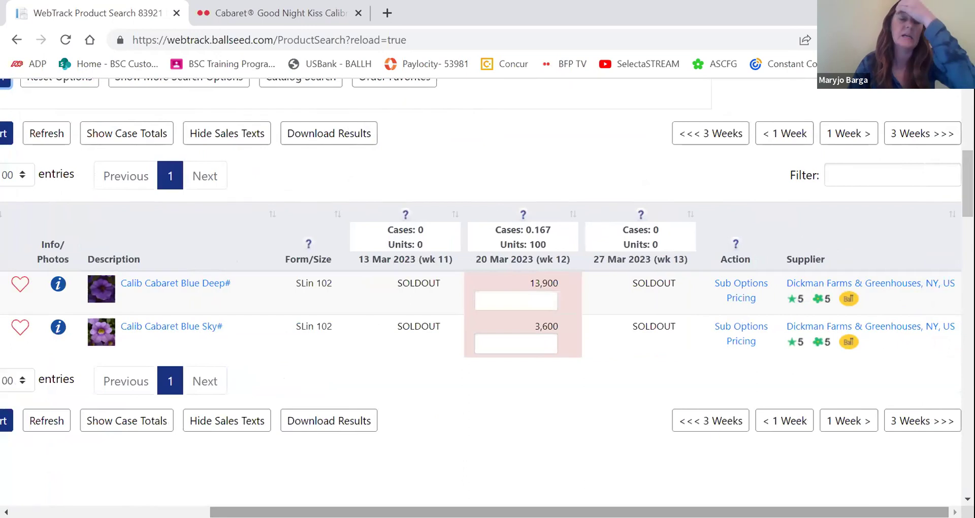
left_click(518, 304)
type("100")
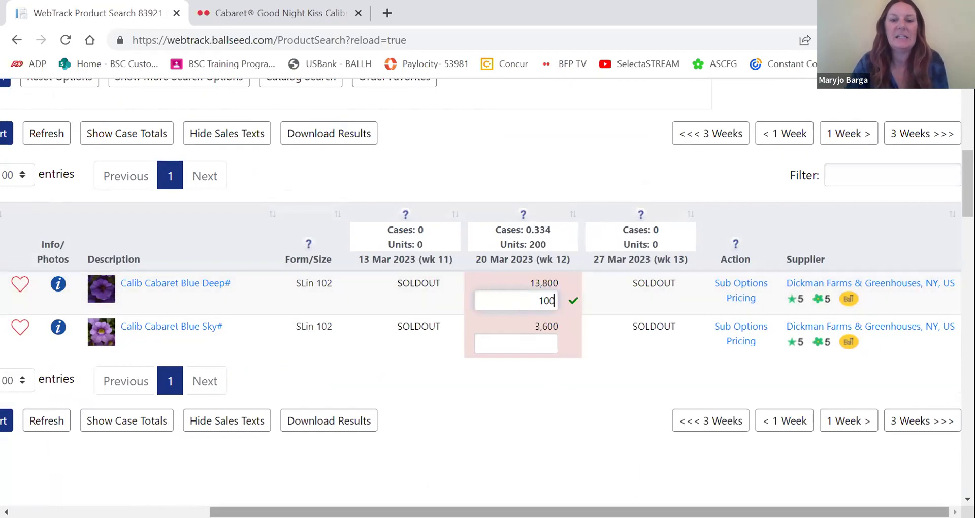
Review the case totals by week for the items in the cart, including the units needed to complete a case, and close them.
left_click_drag(528, 512, 457, 512)
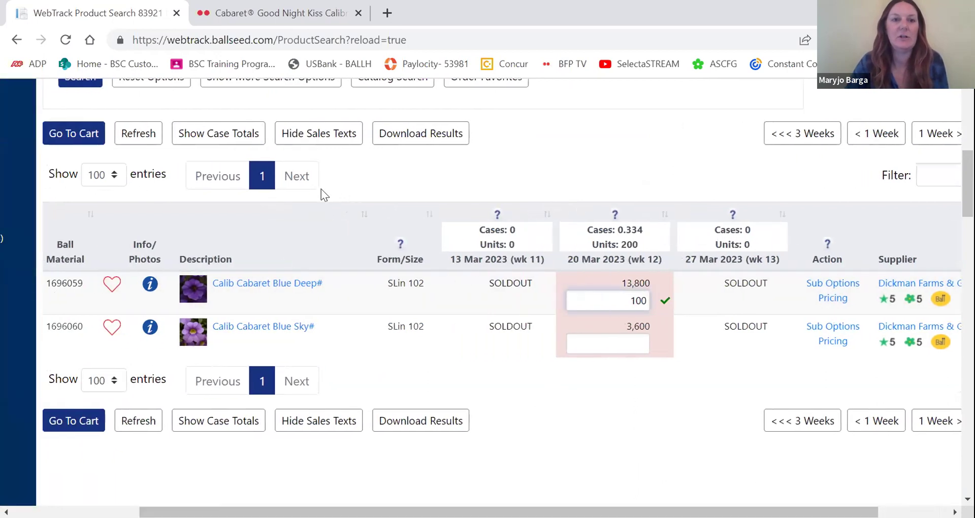
left_click(240, 133)
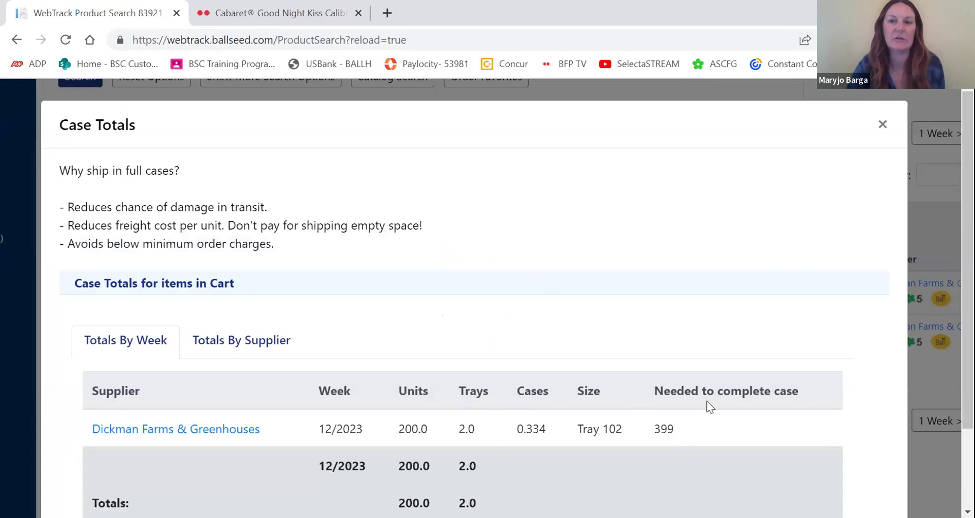
left_click(884, 127)
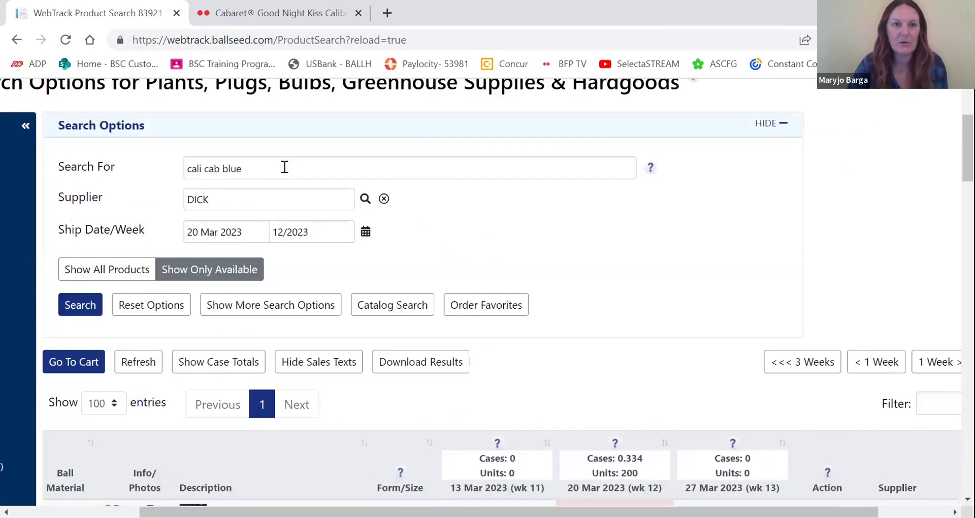
Search for "cali cab red" and order 100 SLin 102 Calib Cabaret Red Bright for 20 Mar 2023.
double_click(284, 166)
type("red")
key("Return")
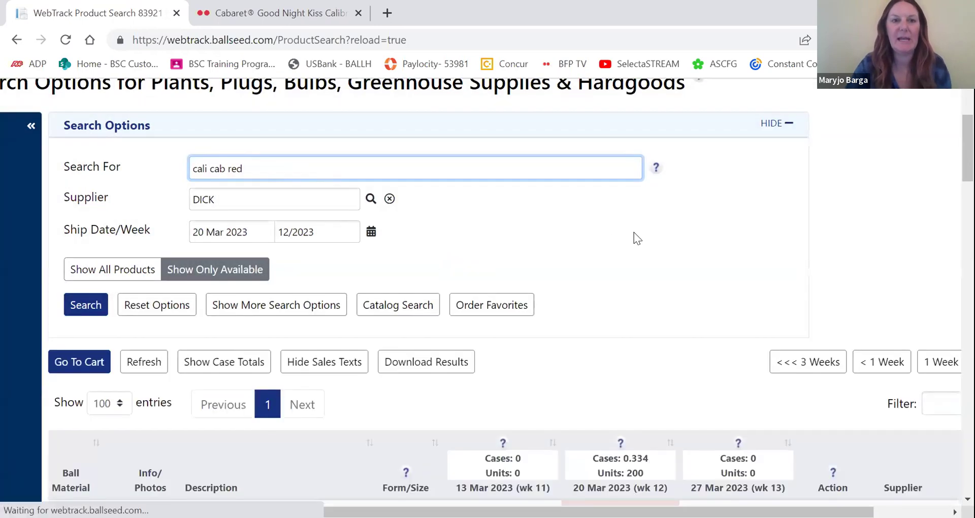
scroll(634, 376, "down", 3)
left_click(633, 379)
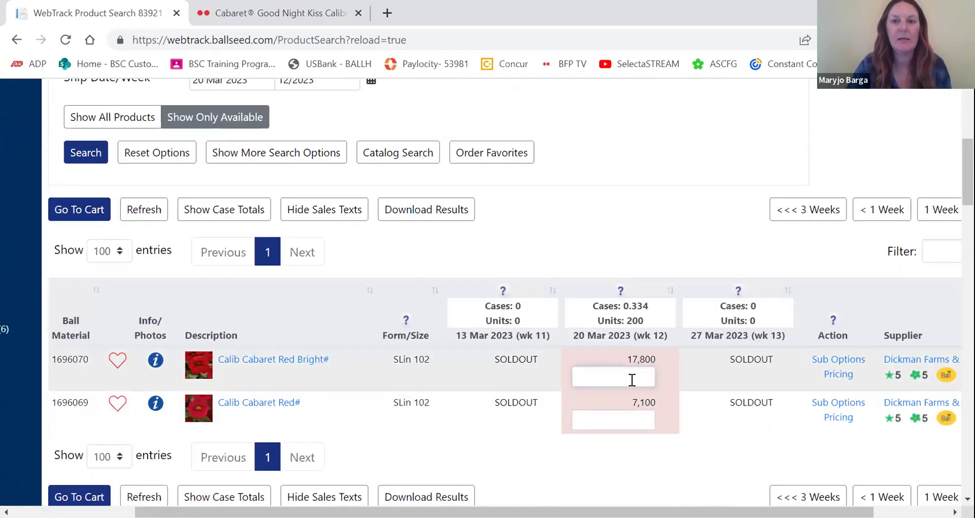
type("1")
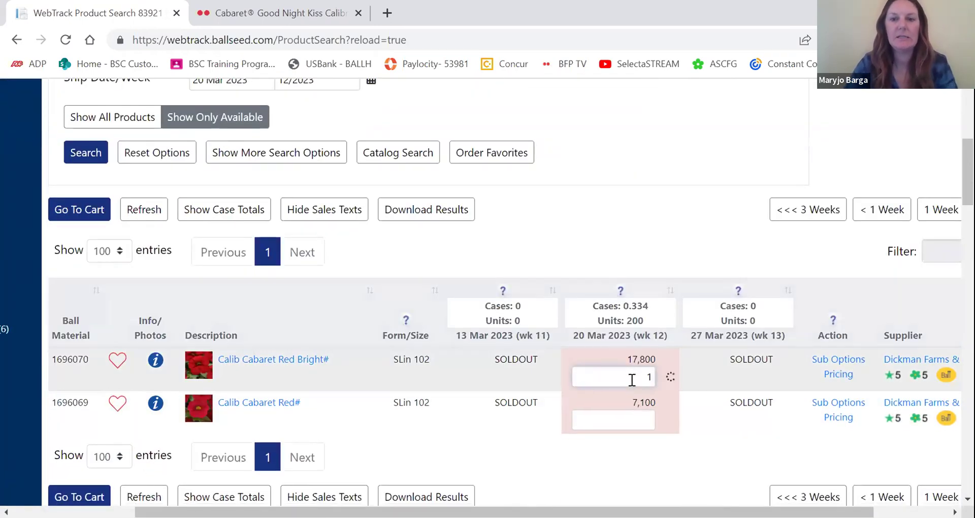
type("00")
Search for "cali cab pink" and order 100 of a pink Calib Cabaret variety for 20 Mar 2023.
scroll(401, 313, "up", 3)
double_click(273, 168)
type("pink")
key("Return")
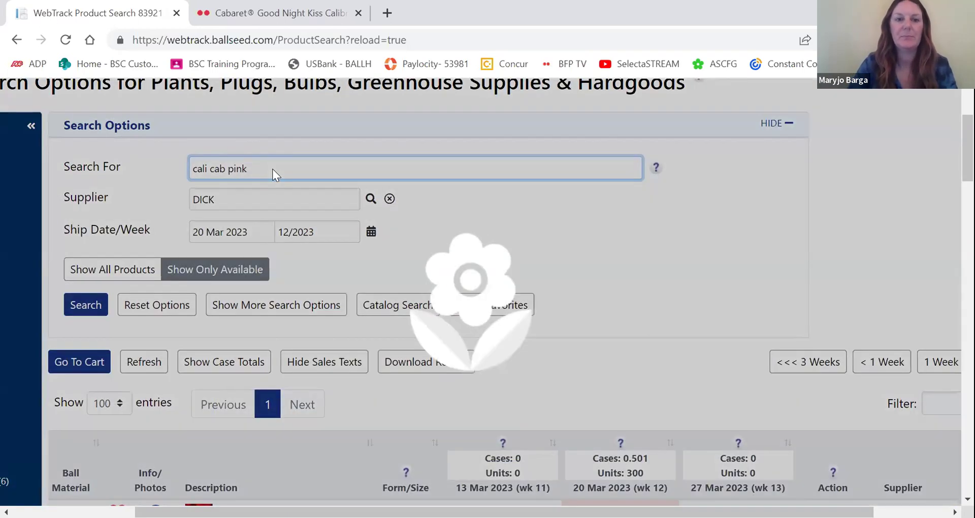
scroll(605, 292, "down", 1)
scroll(604, 292, "down", 2)
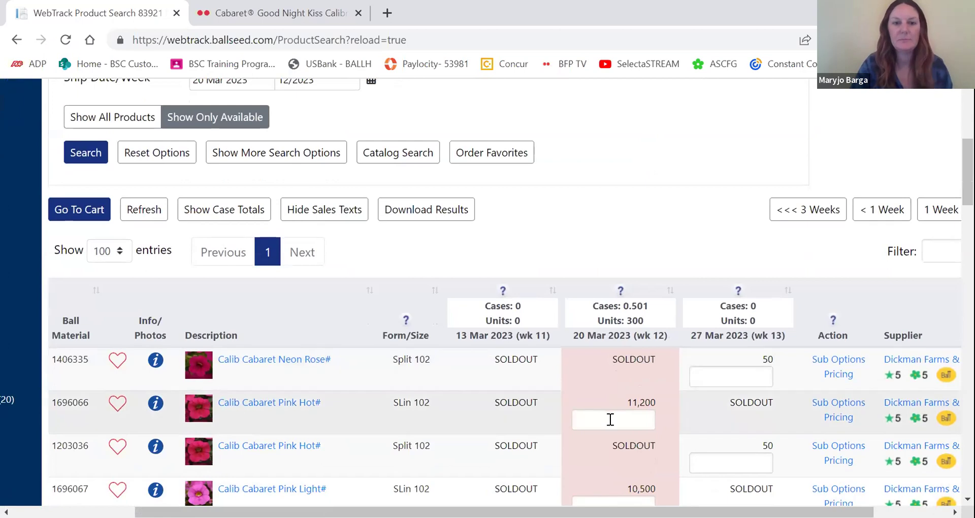
scroll(614, 430, "down", 3)
type("100")
Replace the search text with "coleus" and search Dickman Farms' available products.
scroll(611, 306, "up", 7)
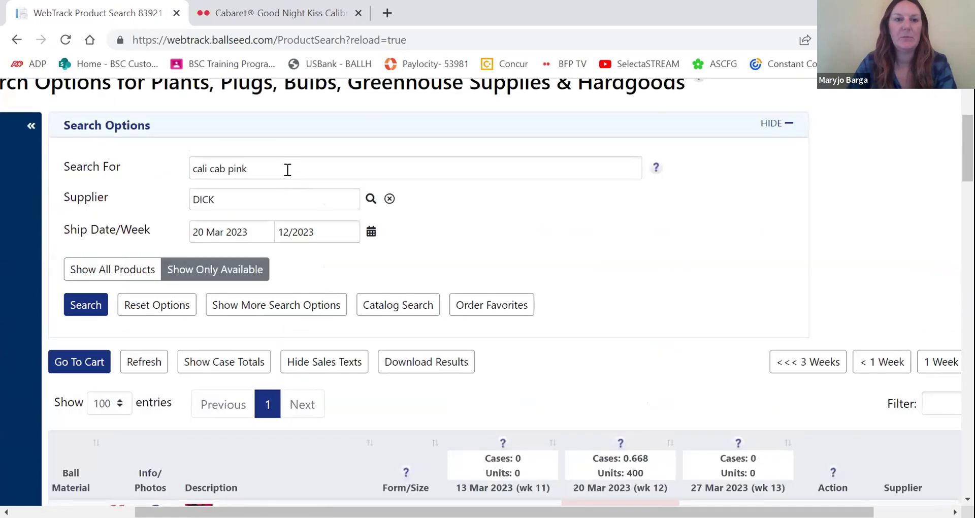
left_click_drag(287, 169, 148, 173)
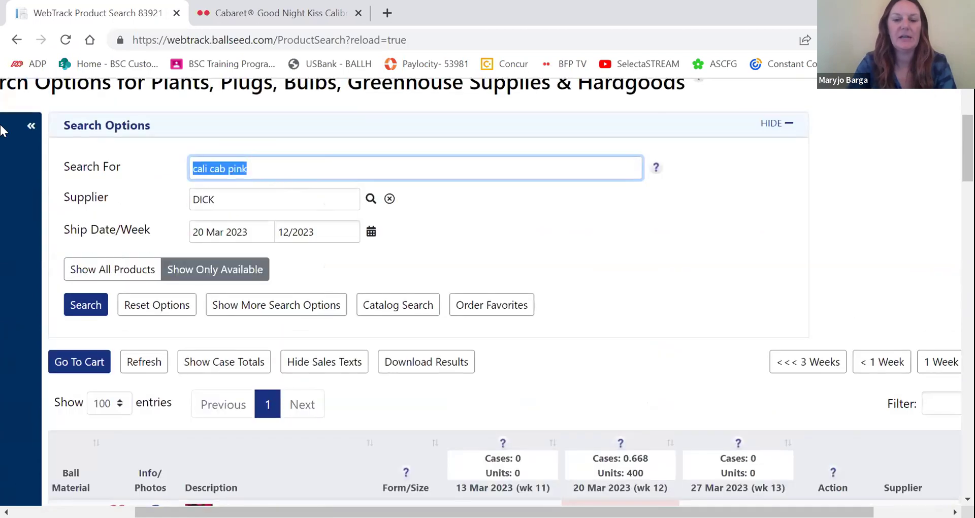
type("c")
key("Down")
key("Return")
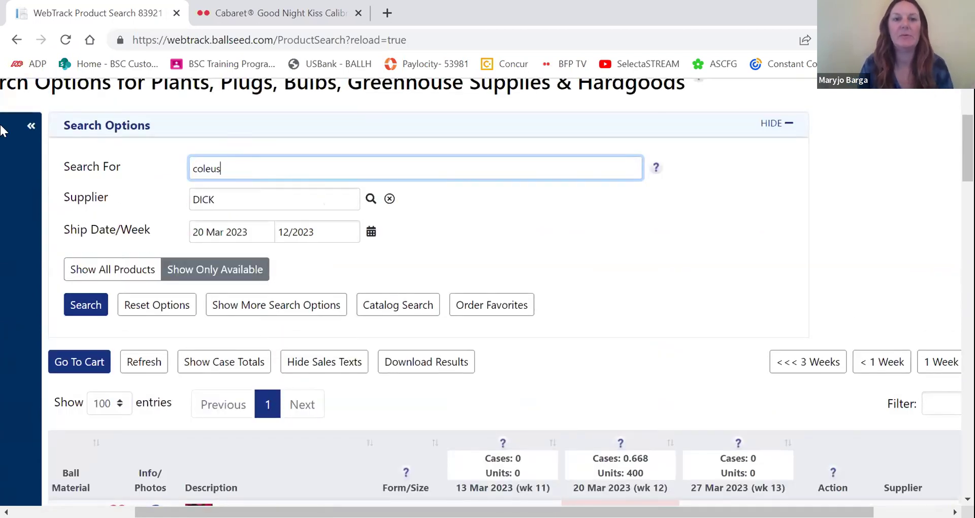
left_click(93, 302)
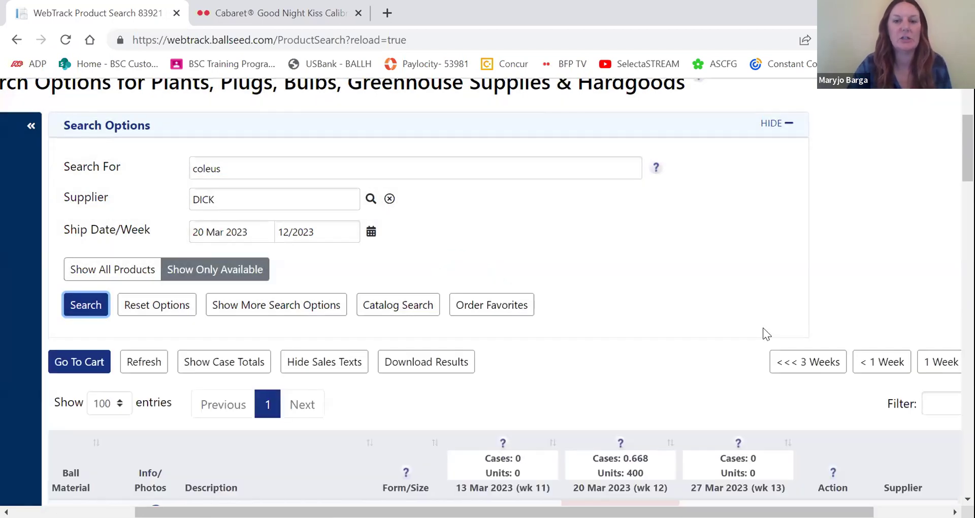
Compare form sizes and availability among the coleus varieties and order 100 Lin 102 Coleus Trusty Rusty for 20 Mar 2023.
scroll(746, 323, "down", 4)
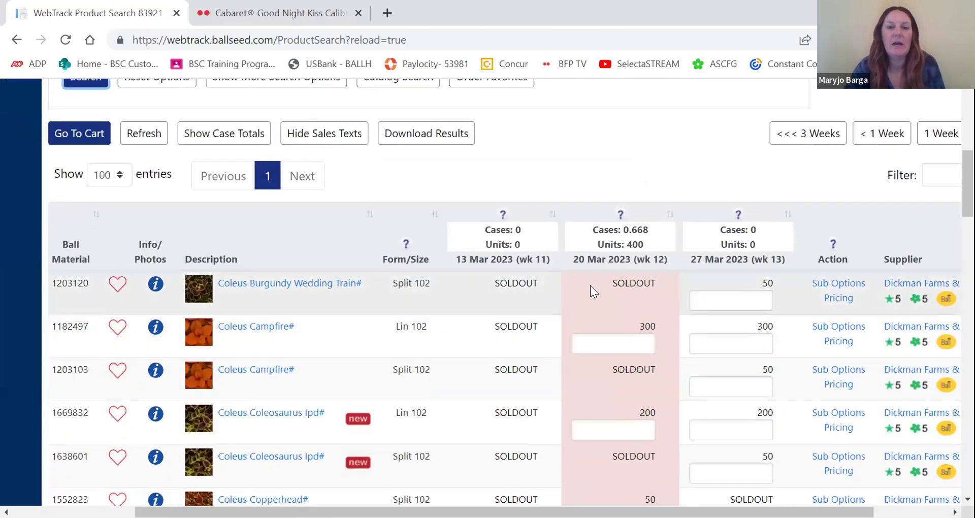
scroll(617, 422, "down", 4)
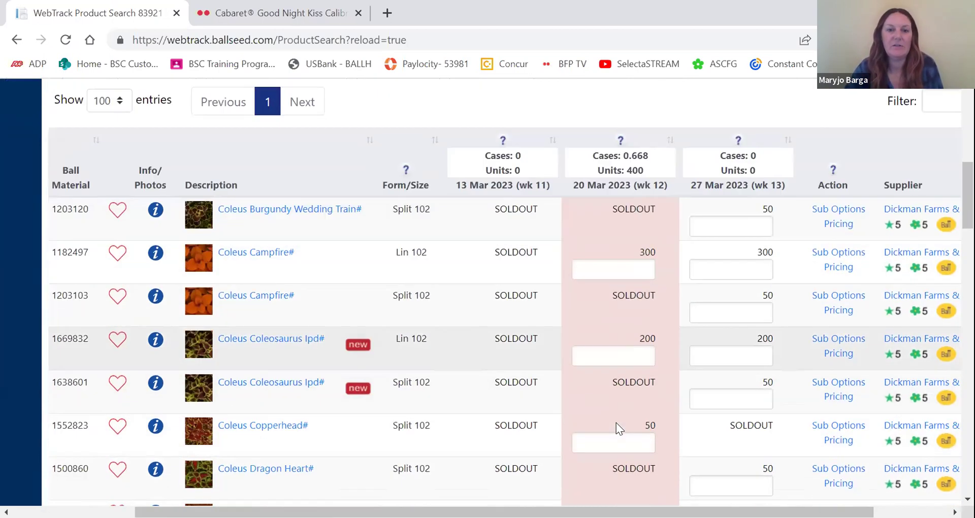
scroll(412, 326, "up", 4)
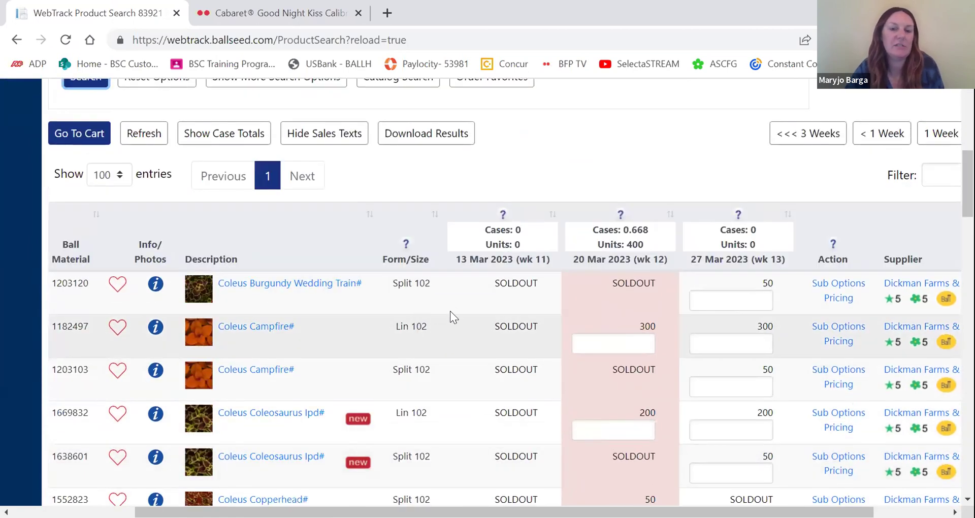
mouse_move(406, 249)
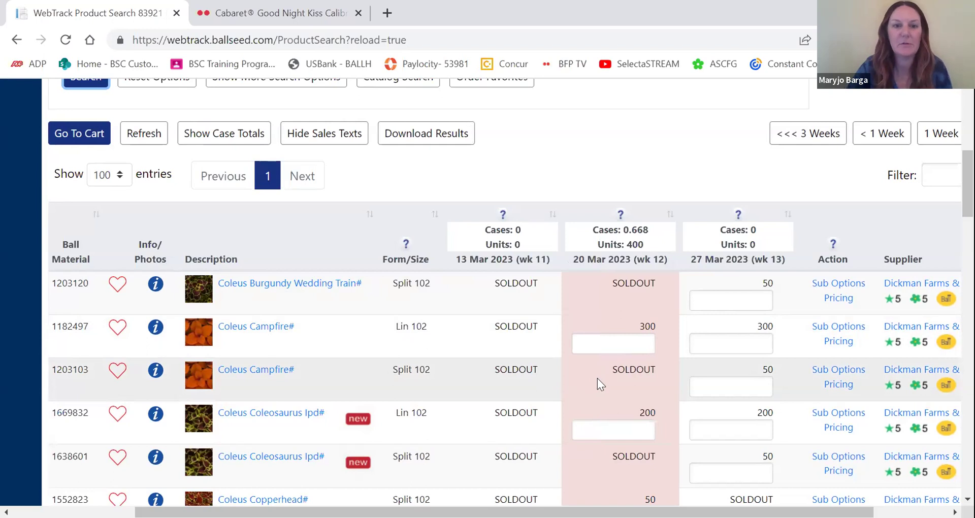
scroll(597, 379, "down", 5)
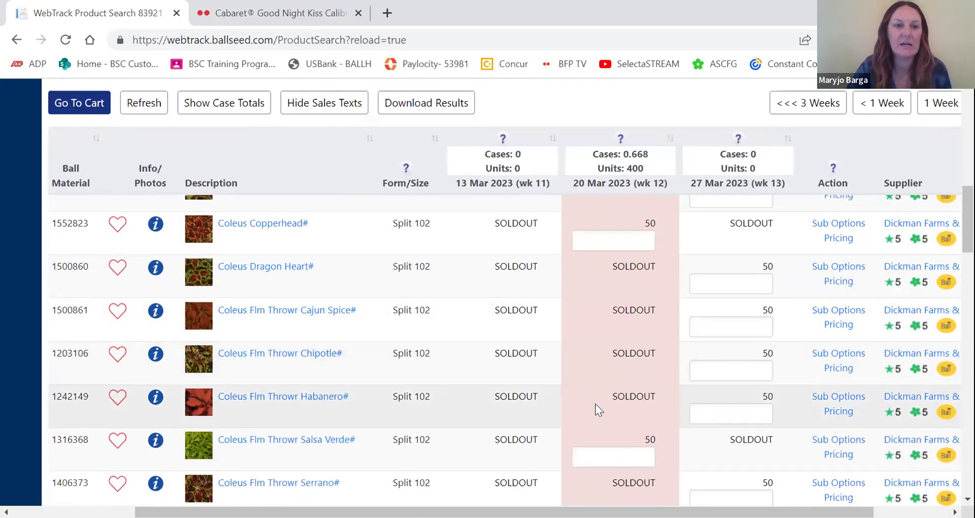
scroll(595, 407, "down", 3)
scroll(595, 409, "down", 7)
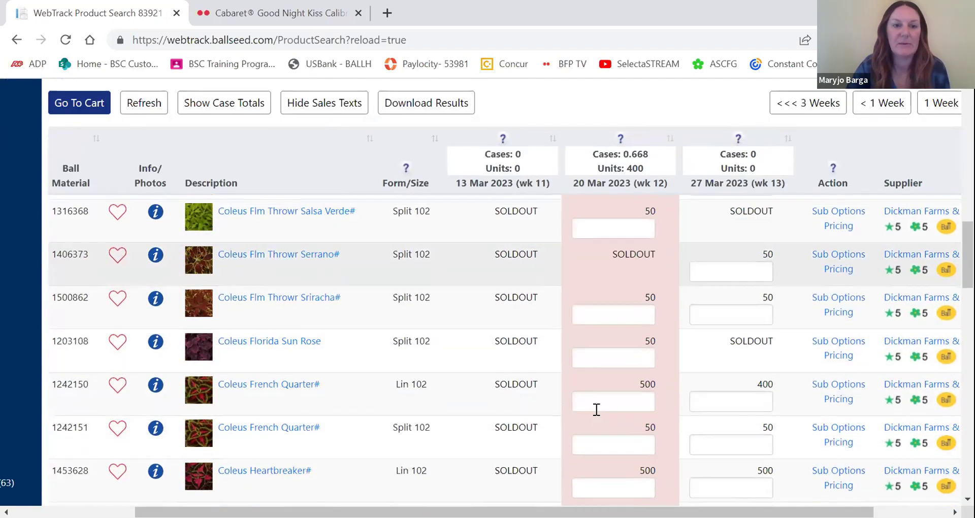
scroll(595, 409, "down", 6)
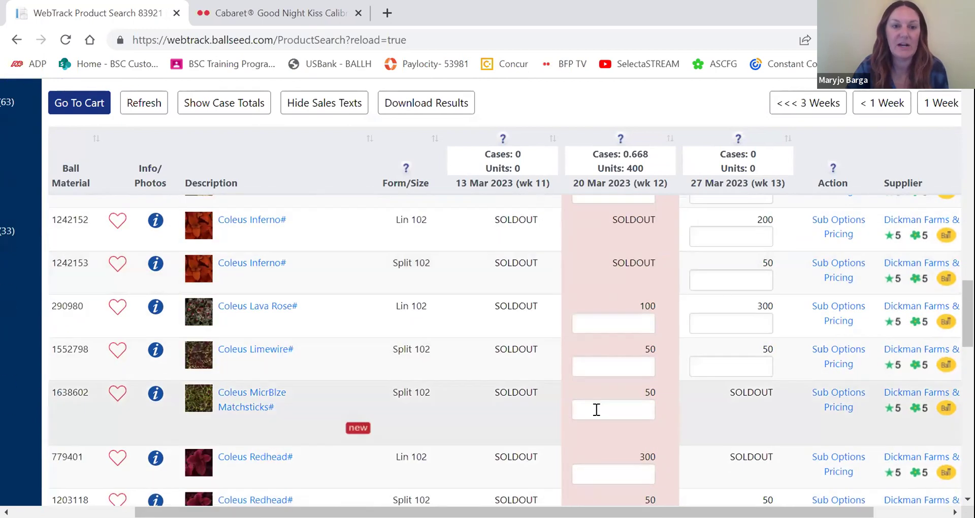
scroll(595, 410, "down", 4)
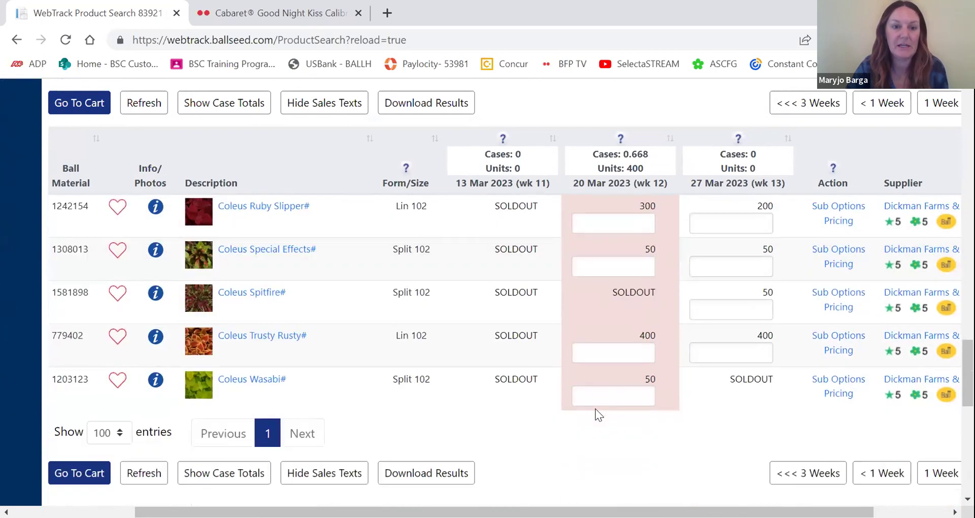
scroll(604, 409, "up", 2)
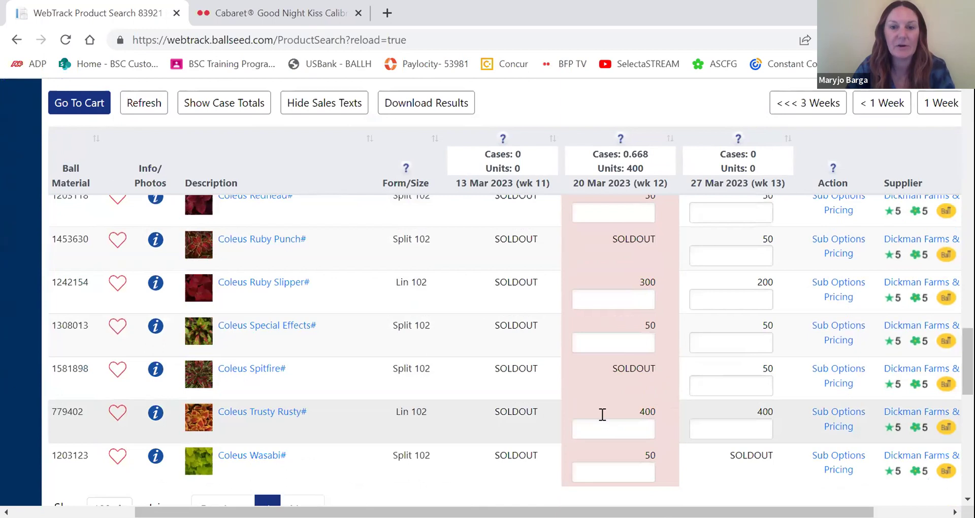
left_click(609, 436)
type("1")
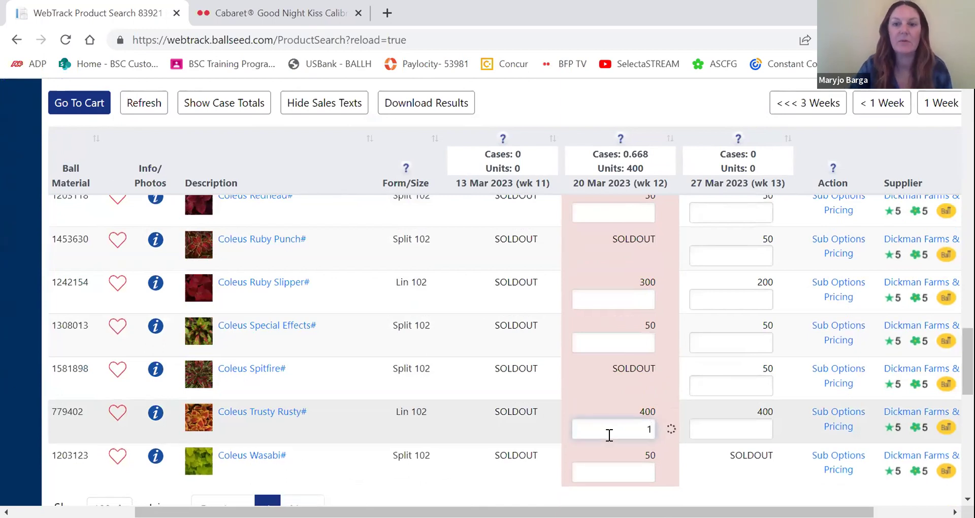
type("00")
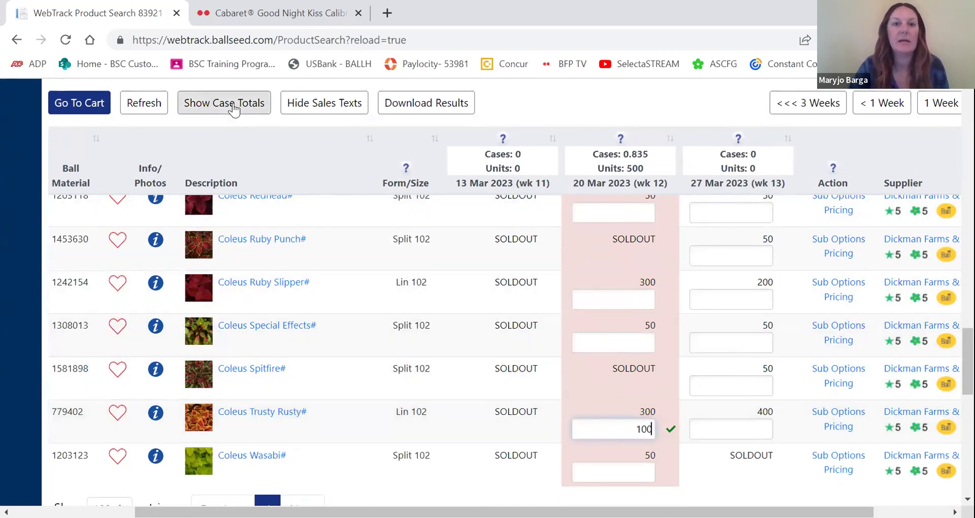
Review the cart's case totals by week to see how many units are needed to complete the Dickman Farms case.
left_click(233, 108)
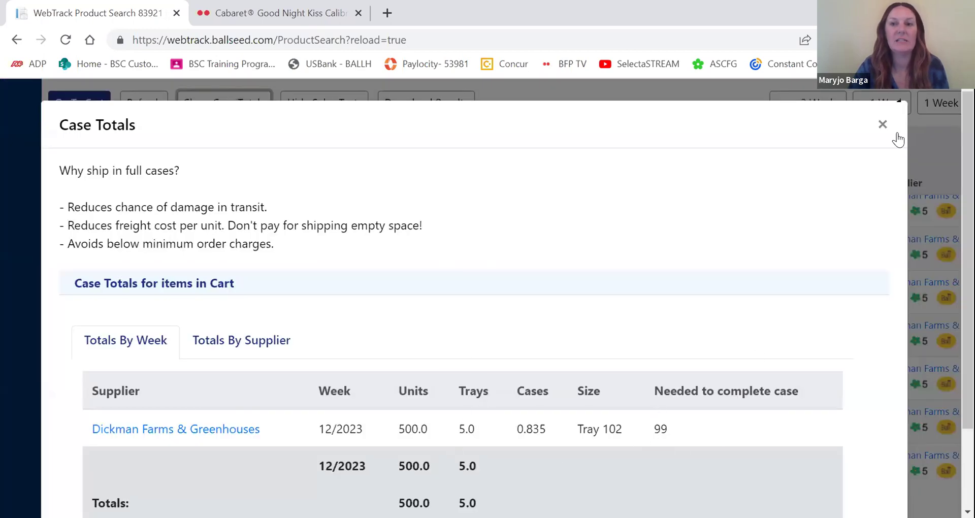
left_click(883, 128)
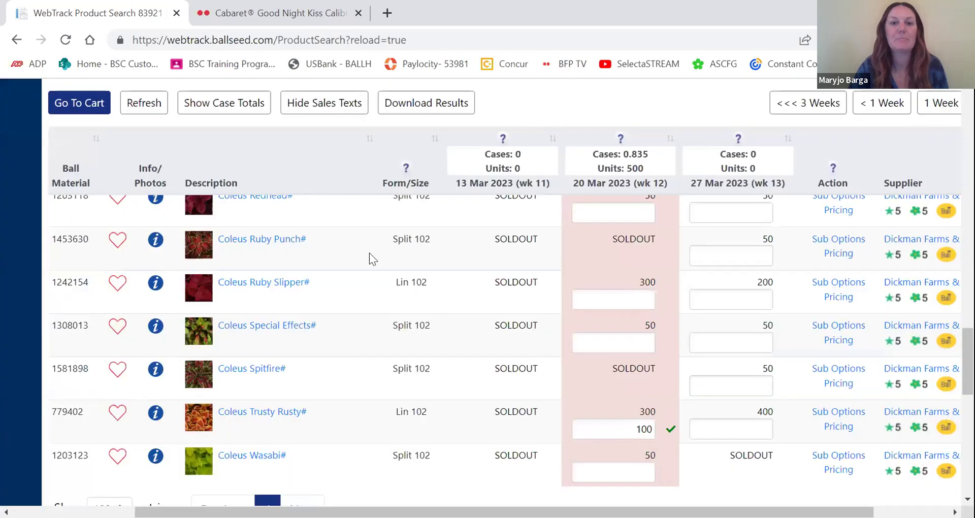
Replace the search text "coleus" with "dickman" and search the supplier's available products for ship week 12/2023.
scroll(395, 306, "up", 12)
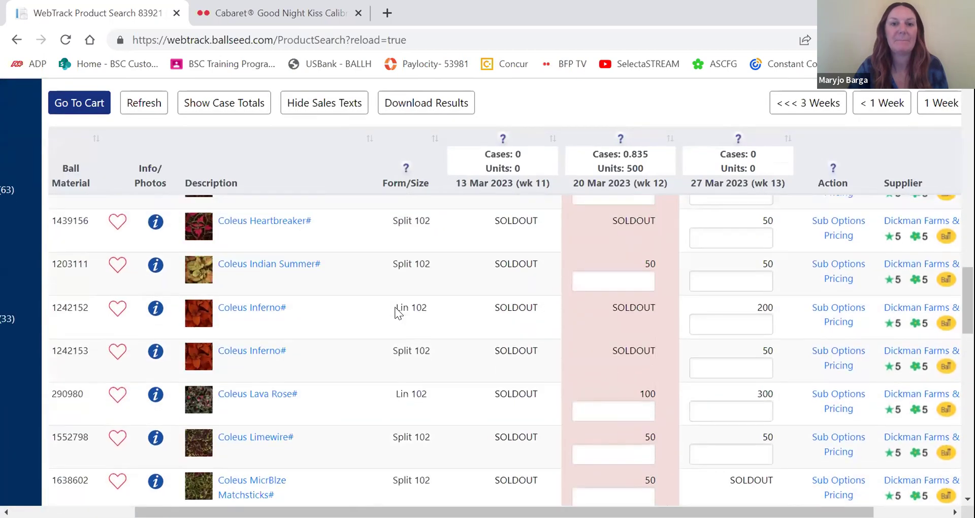
scroll(395, 307, "up", 8)
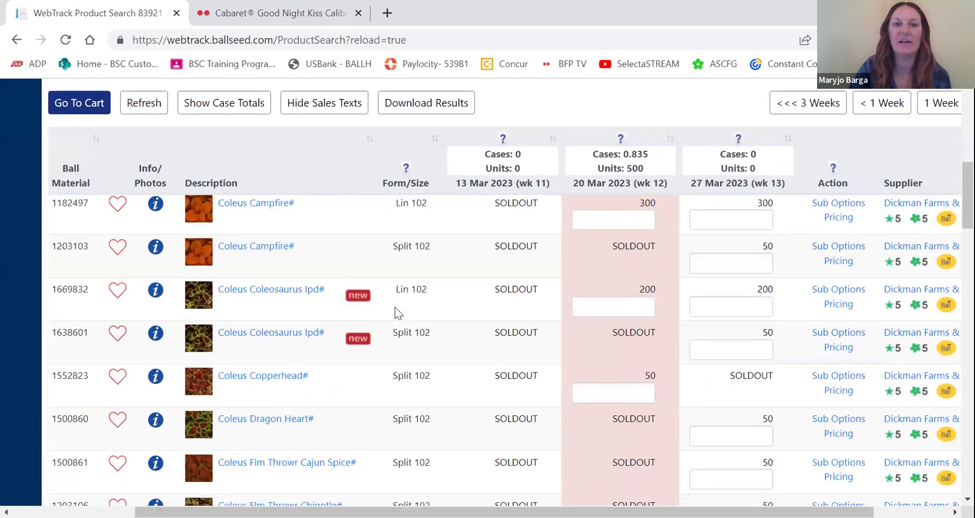
scroll(392, 306, "up", 8)
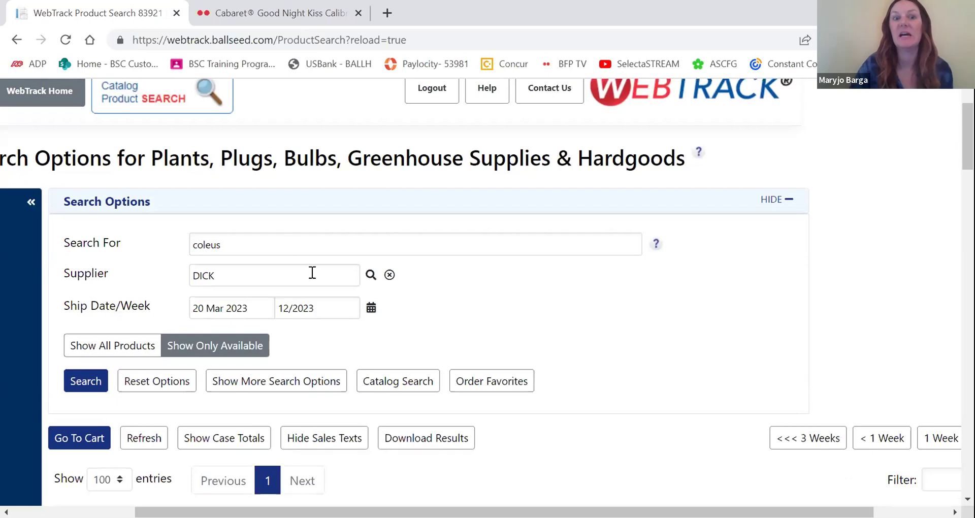
scroll(465, 359, "down", 2)
scroll(464, 361, "down", 5)
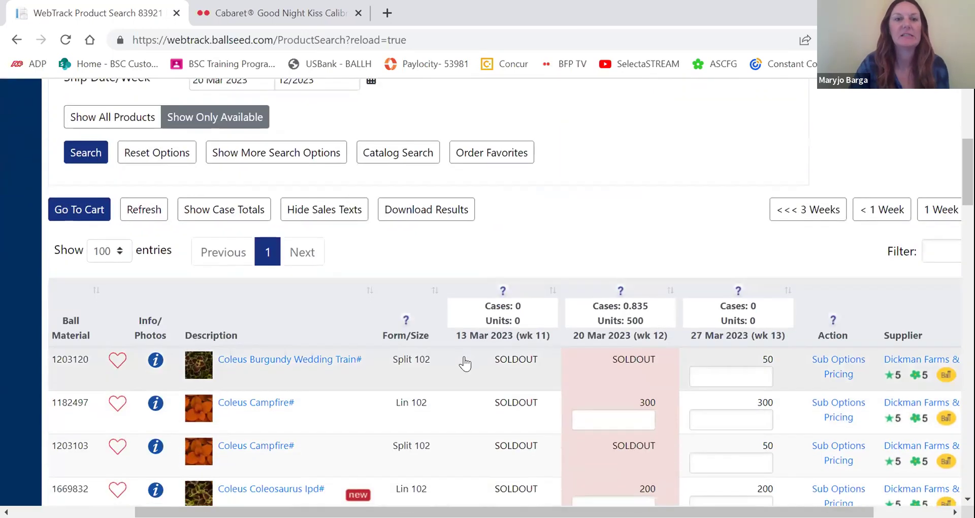
scroll(464, 361, "up", 5)
left_click_drag(281, 169, 177, 173)
key("BackSpace")
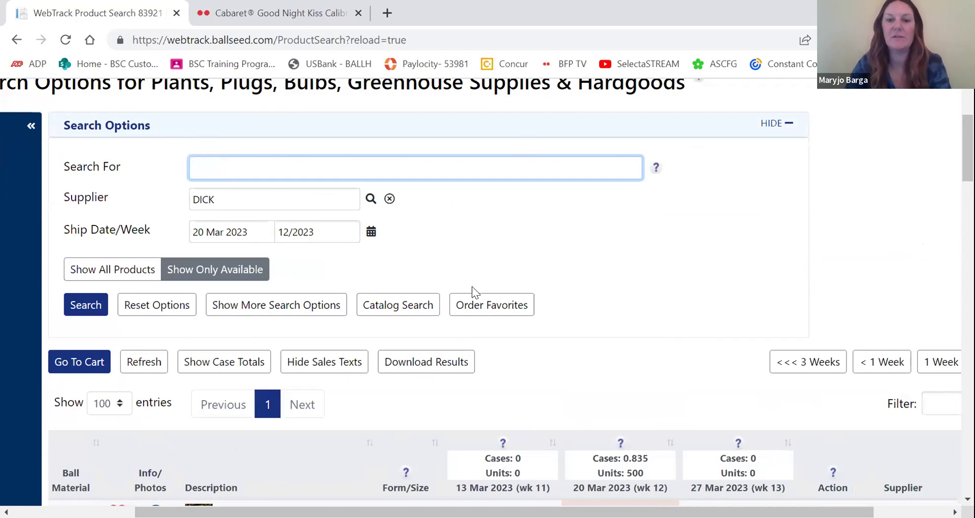
scroll(472, 292, "down", 3)
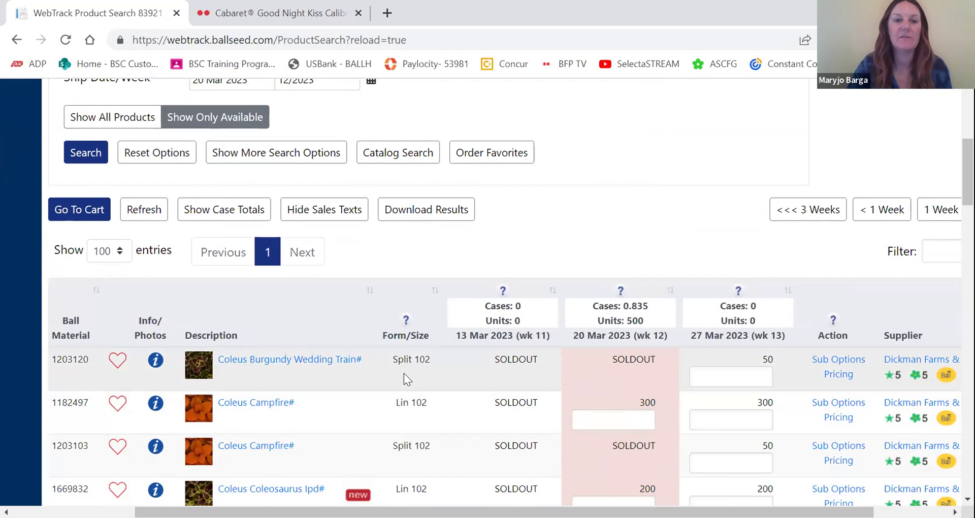
scroll(348, 392, "up", 5)
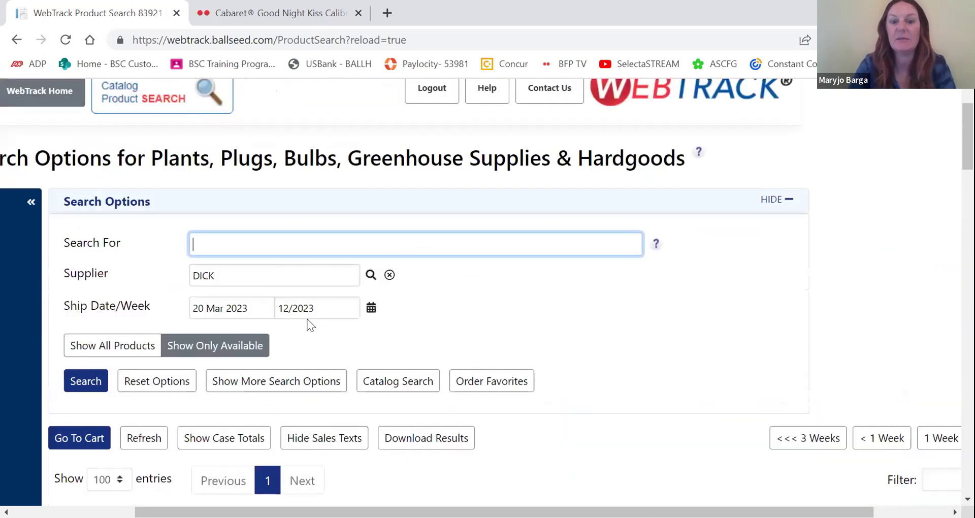
type("dickman")
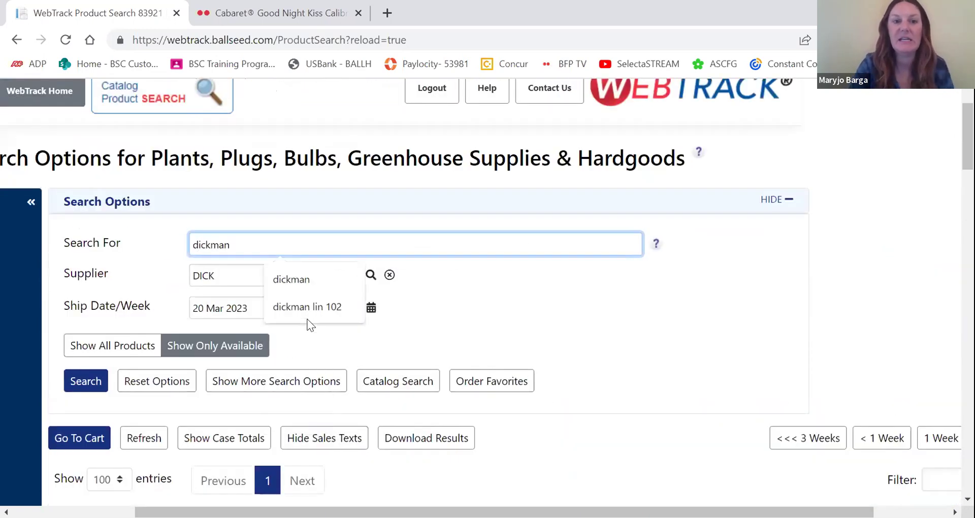
key("Return")
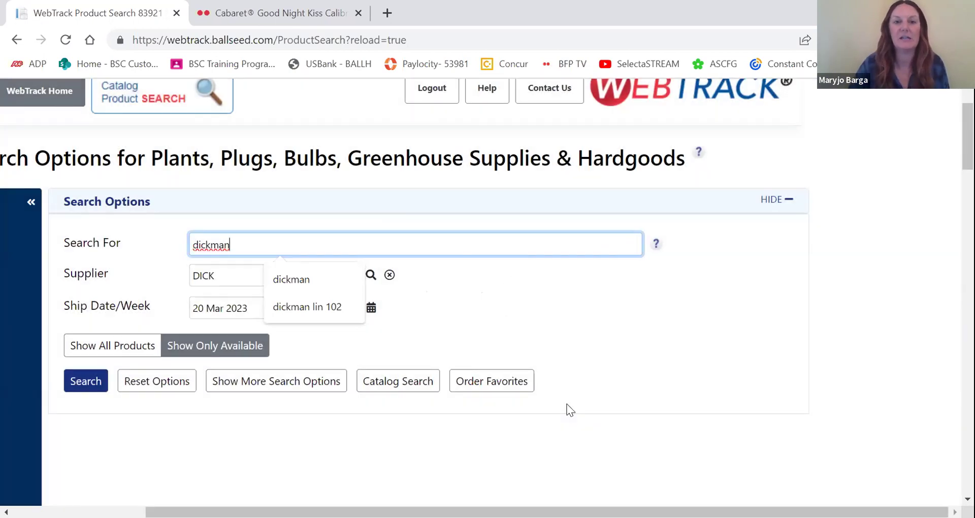
Browse the full list of Dickman Farms products for their form sizes and 20 Mar 2023 availability.
scroll(597, 380, "down", 6)
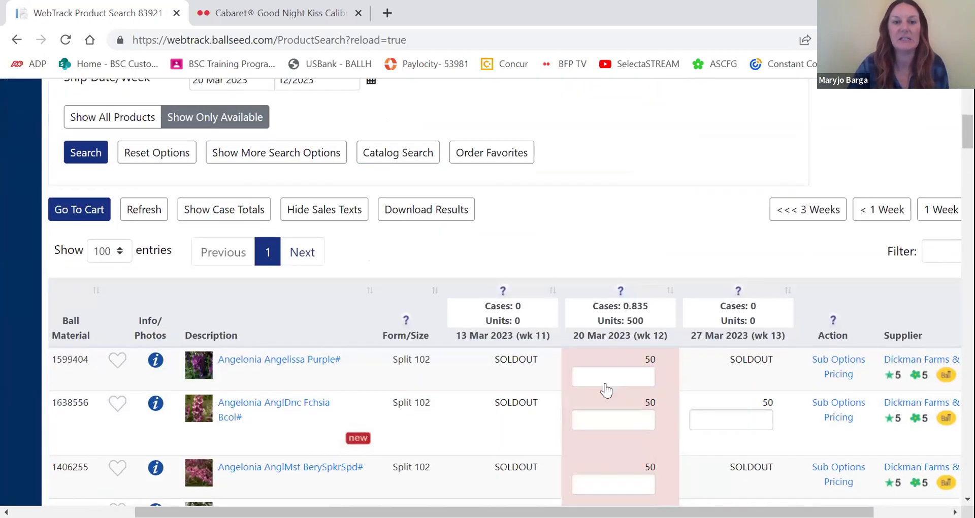
scroll(606, 382, "down", 10)
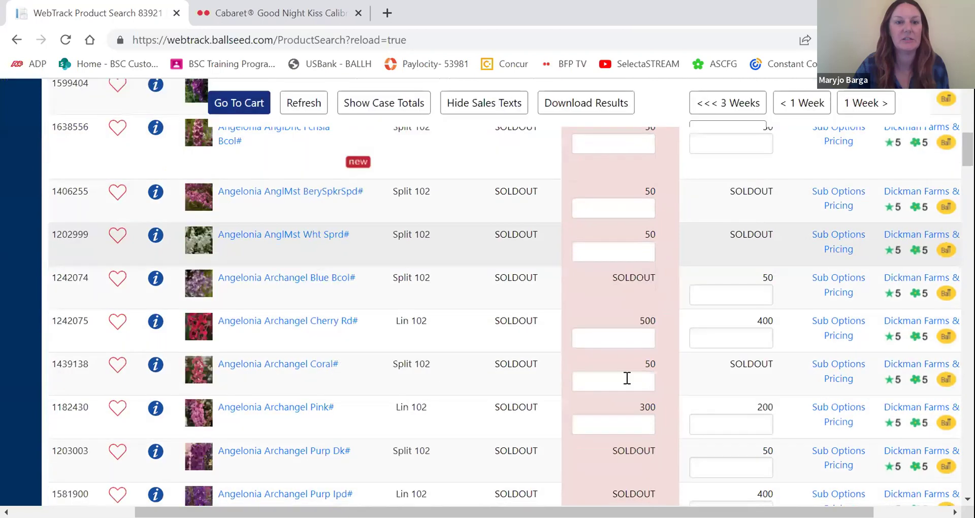
scroll(631, 395, "down", 15)
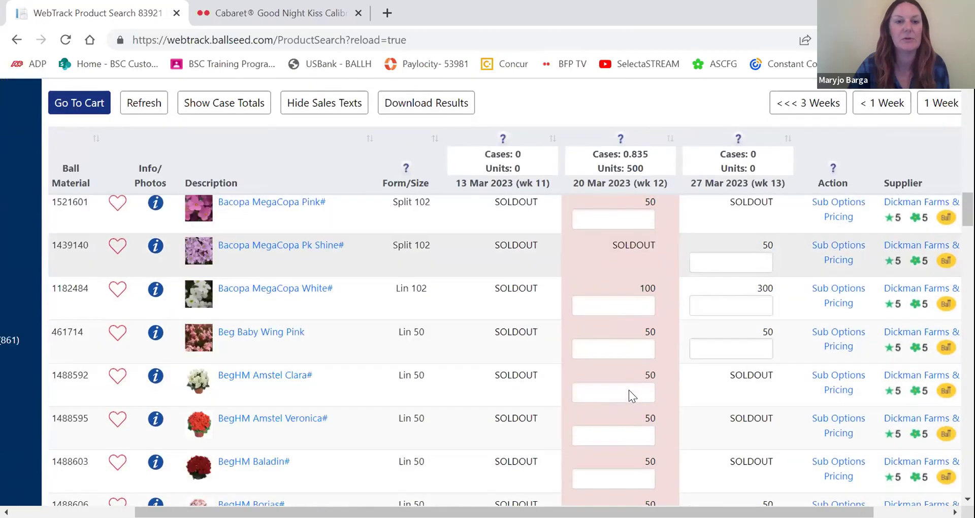
scroll(627, 389, "down", 4)
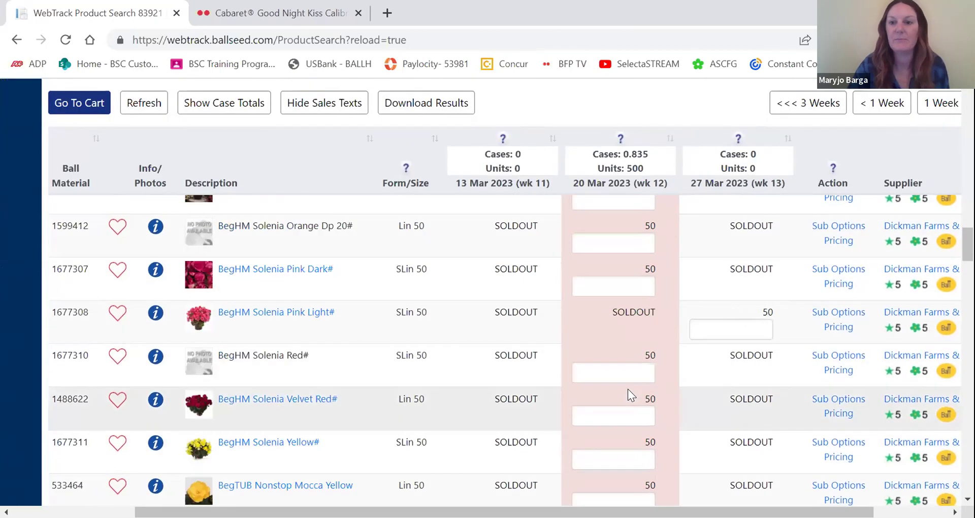
Replace the search text with "lantana" and search Dickman Farms' available products.
scroll(334, 403, "up", 20)
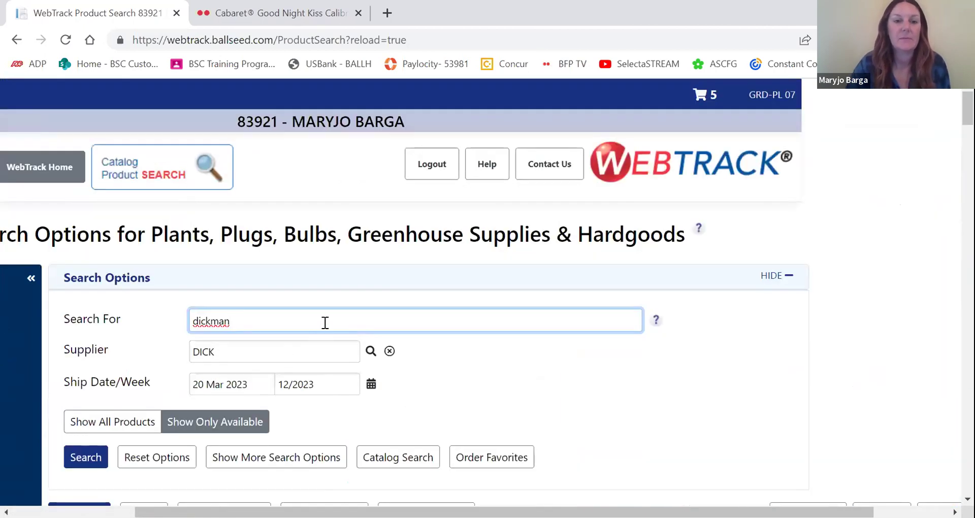
left_click_drag(325, 323, 174, 326)
key("End")
type("lanta")
key("BackSpace")
key("BackSpace")
key("BackSpace")
key("BackSpace")
key("BackSpace")
key("BackSpace")
key("BackSpace")
key("BackSpace")
key("BackSpace")
key("BackSpace")
key("BackSpace")
key("BackSpace")
type("l")
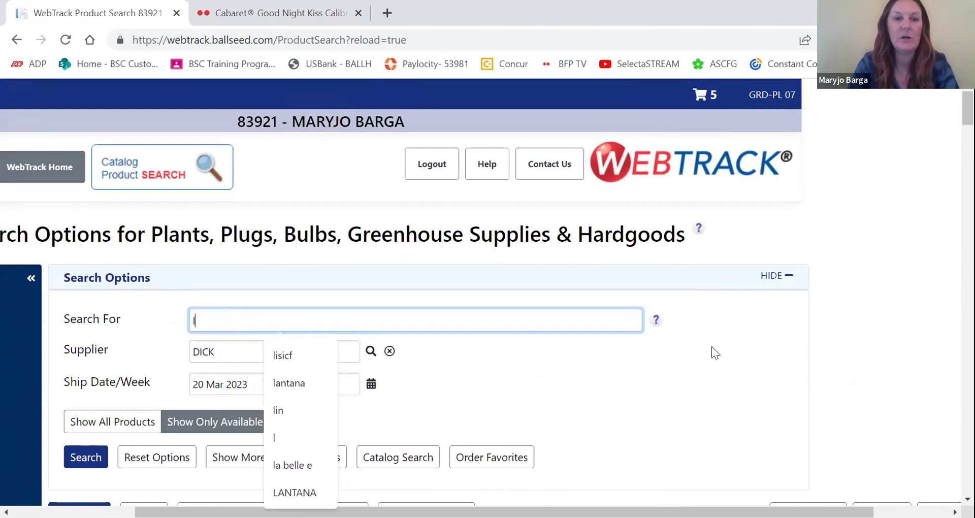
type("antana")
key("Return")
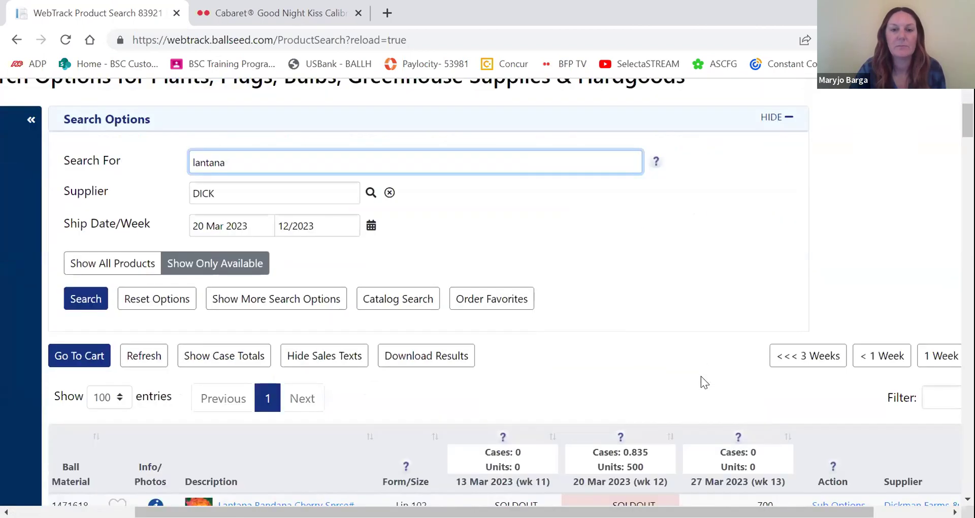
Look through the lantana varieties and order 100 Lin 102 Lantana Hot Blooded Red for 20 Mar 2023.
scroll(701, 376, "down", 1)
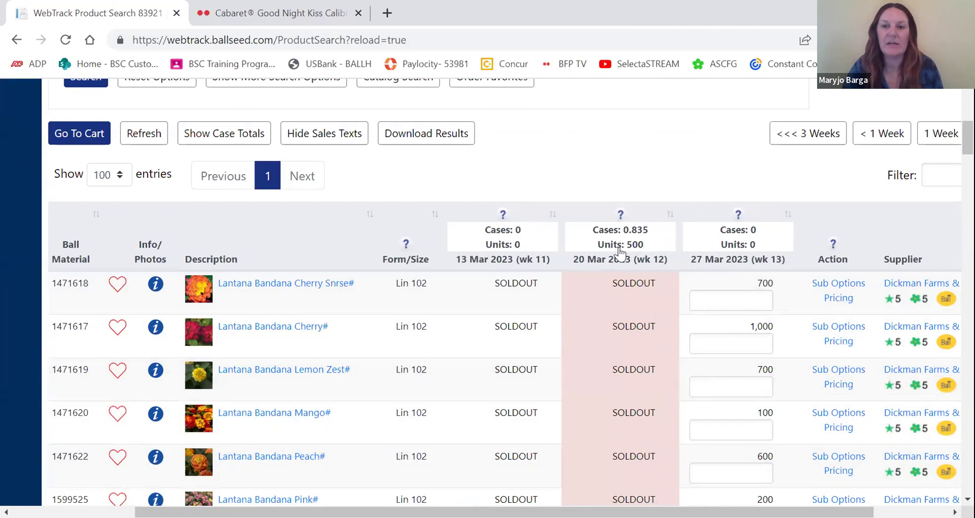
scroll(620, 413, "down", 4)
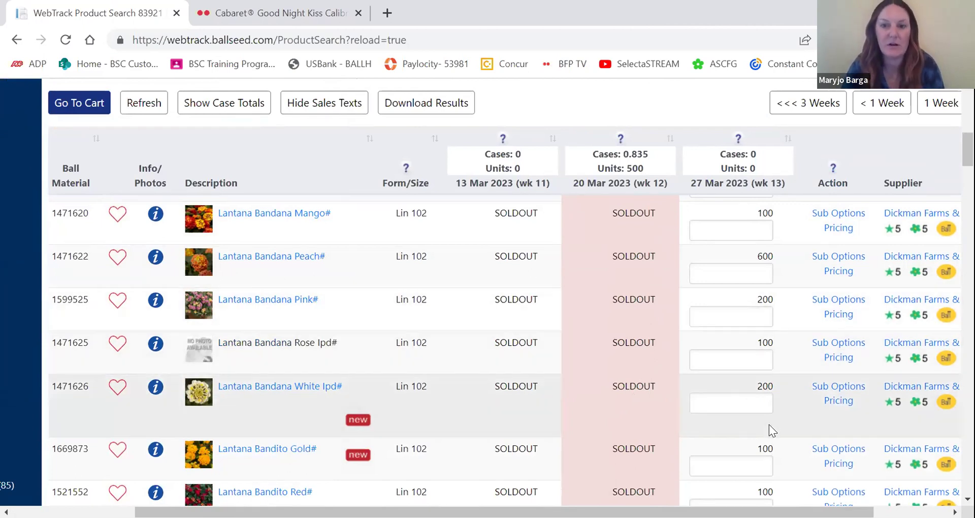
scroll(687, 449, "down", 2)
scroll(687, 446, "down", 9)
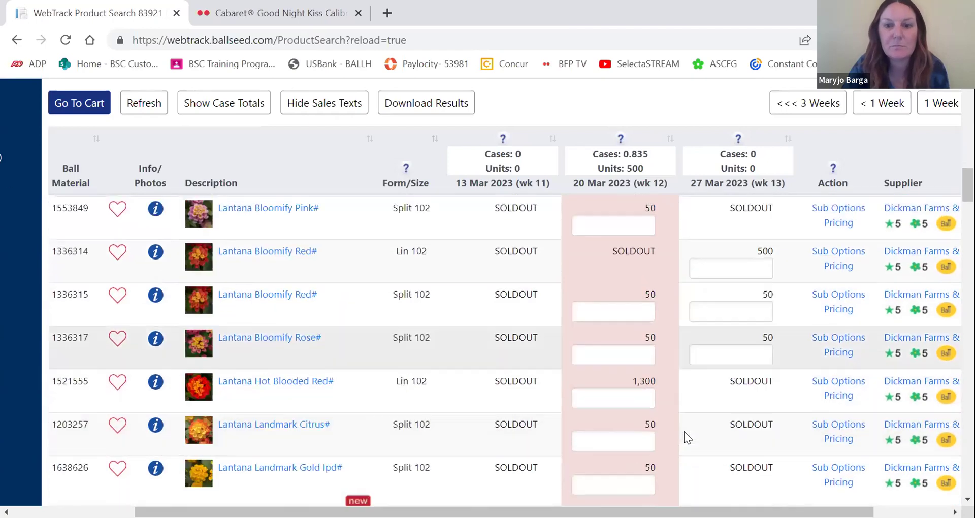
scroll(682, 422, "up", 1)
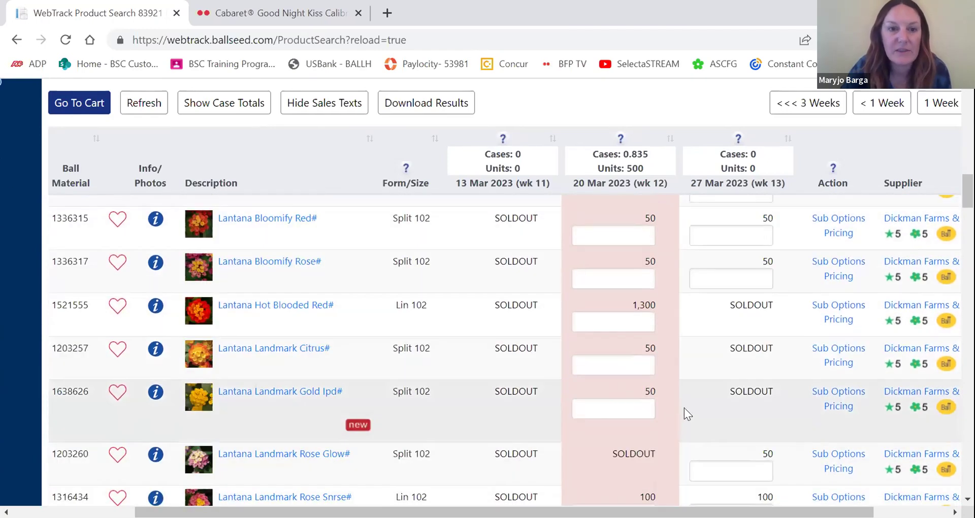
left_click(620, 318)
type("2")
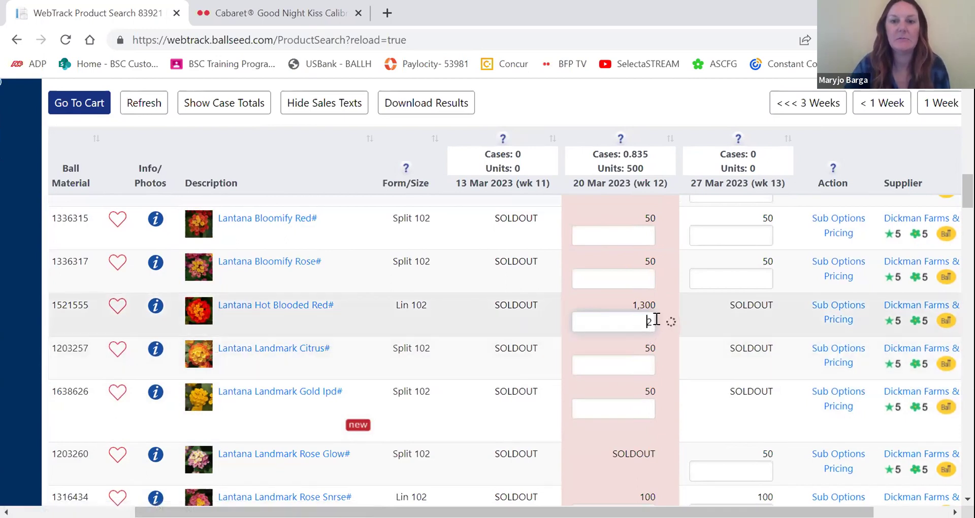
type("100")
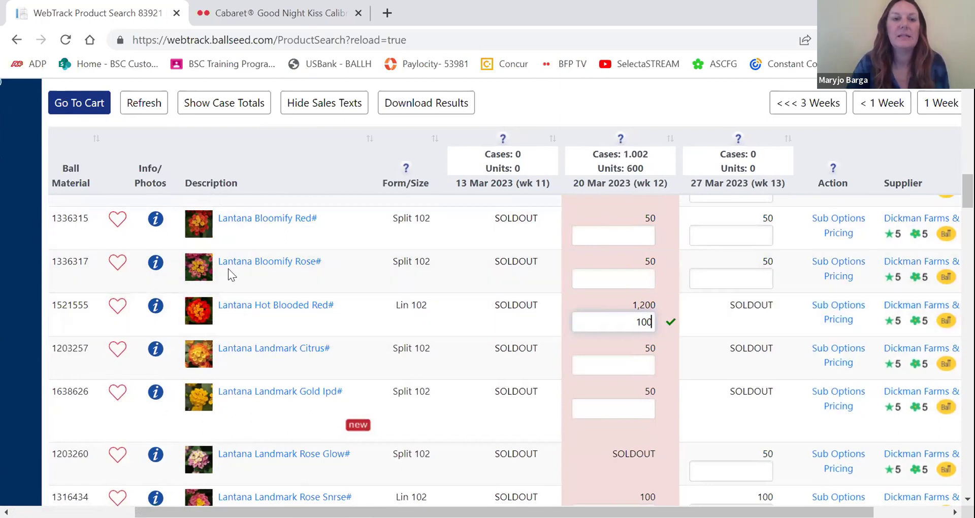
Recheck the case totals with the lantana included, close them and go to the cart.
scroll(485, 273, "up", 6)
left_click(195, 102)
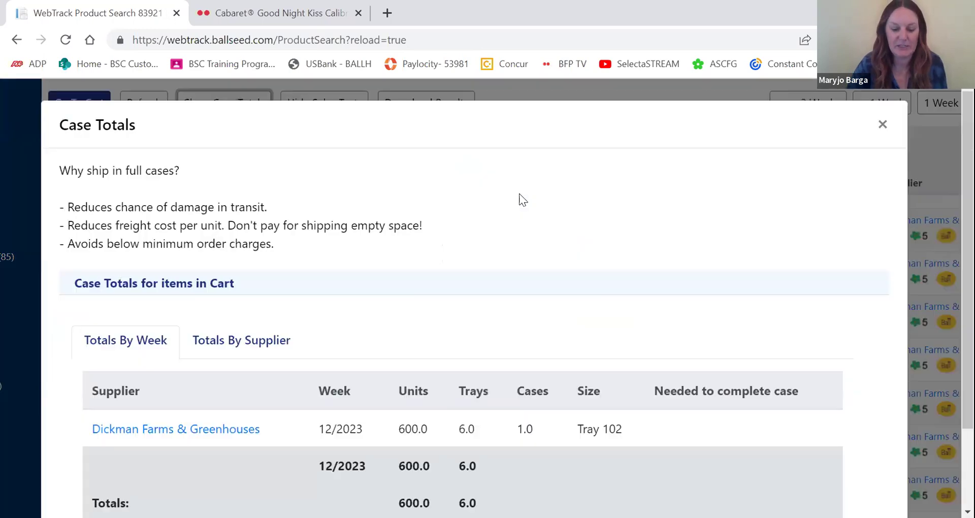
left_click(888, 129)
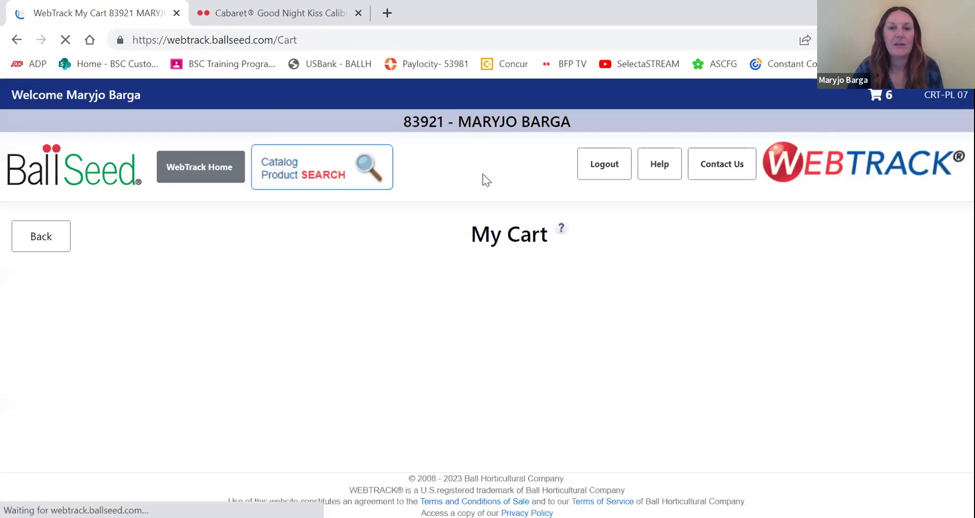
Show pricing in the cart and review each item's price, royalty, tag price, extended price and the order total.
scroll(355, 216, "down", 3)
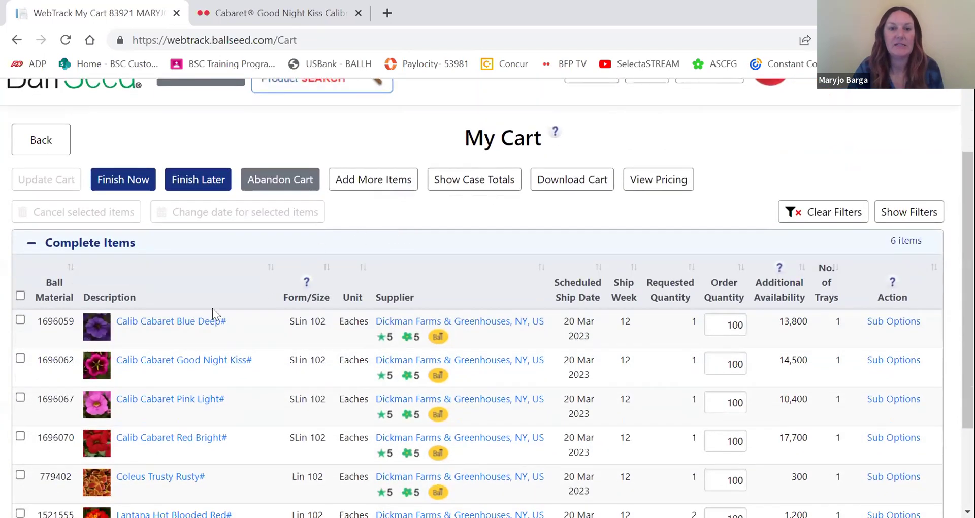
left_click(688, 134)
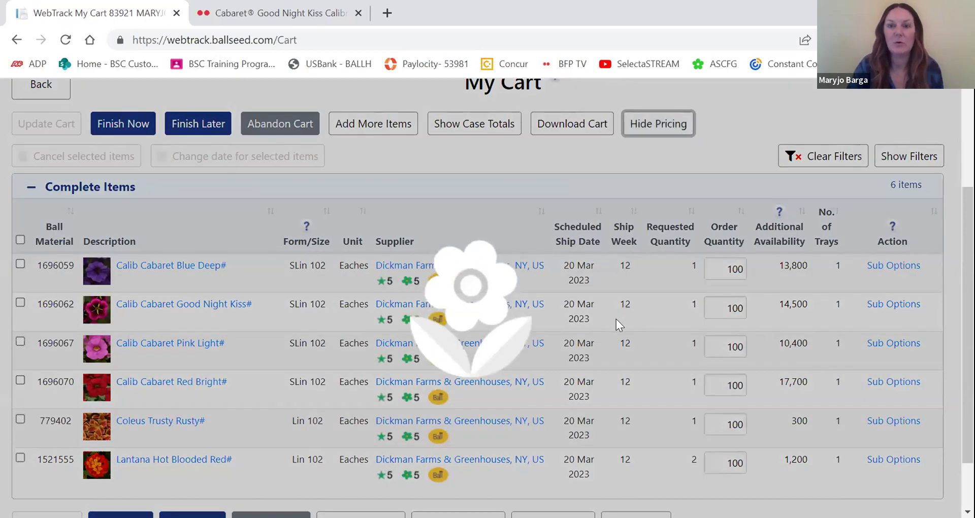
scroll(616, 319, "down", 2)
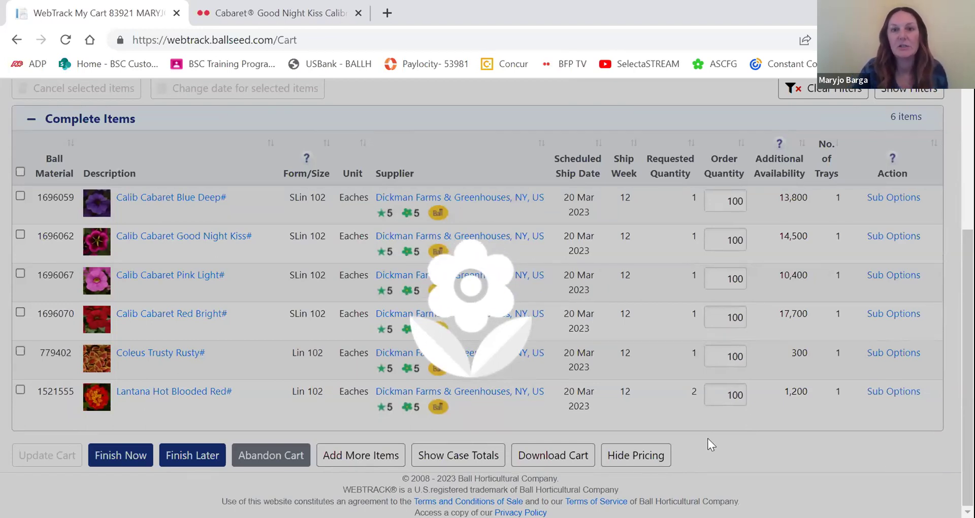
scroll(703, 448, "down", 5)
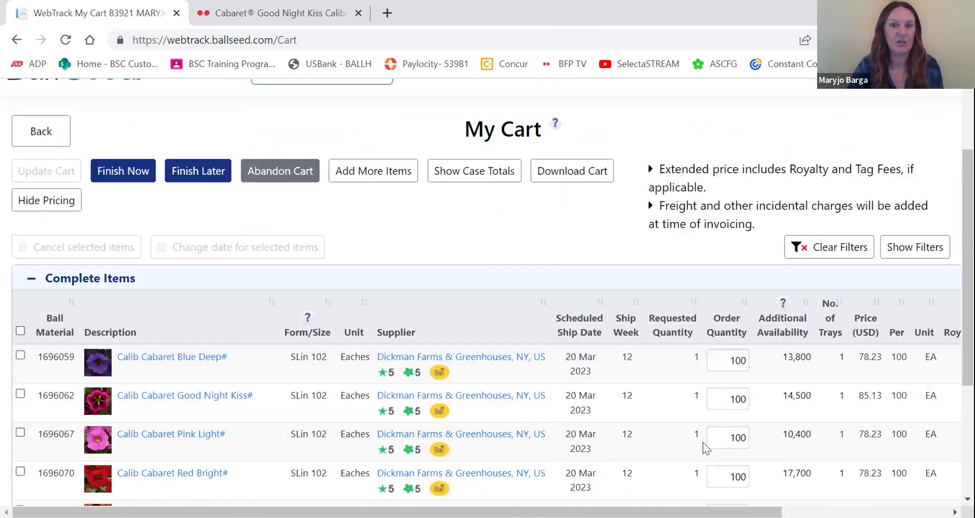
scroll(937, 486, "right", 5)
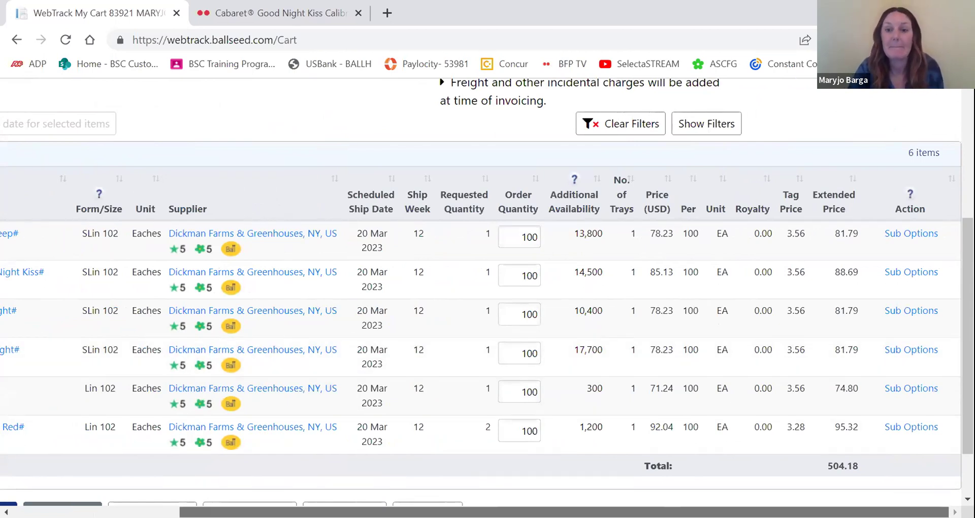
scroll(359, 396, "left", 5)
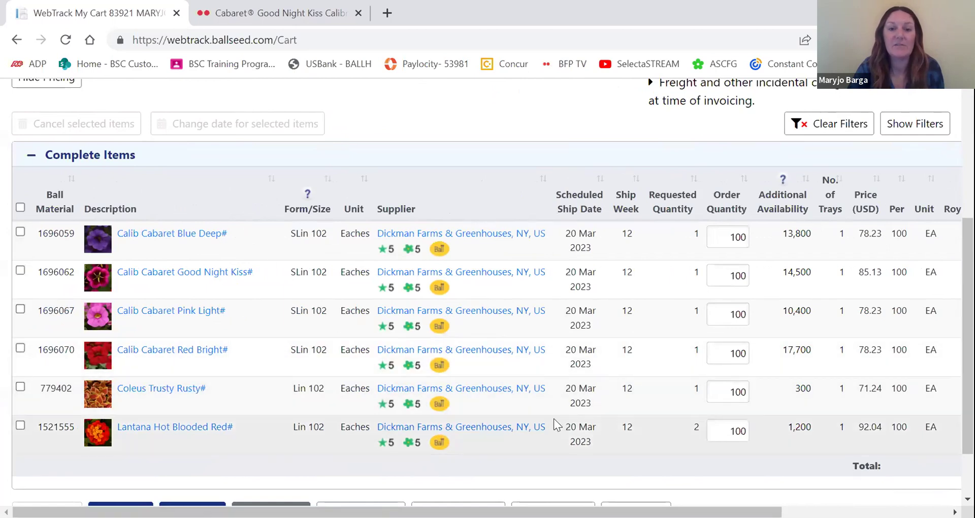
scroll(534, 406, "up", 3)
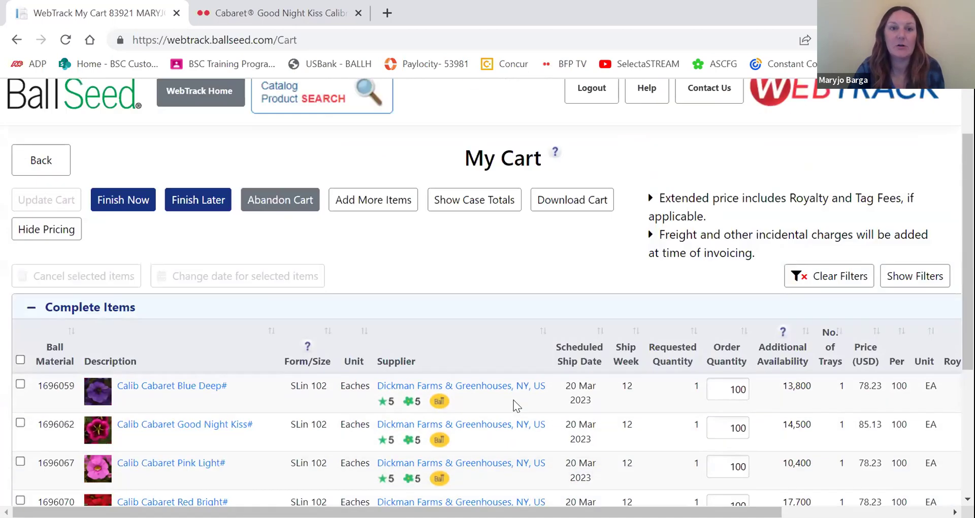
Proceed to finish the order now and enable immediate order confirmation by email.
left_click(107, 200)
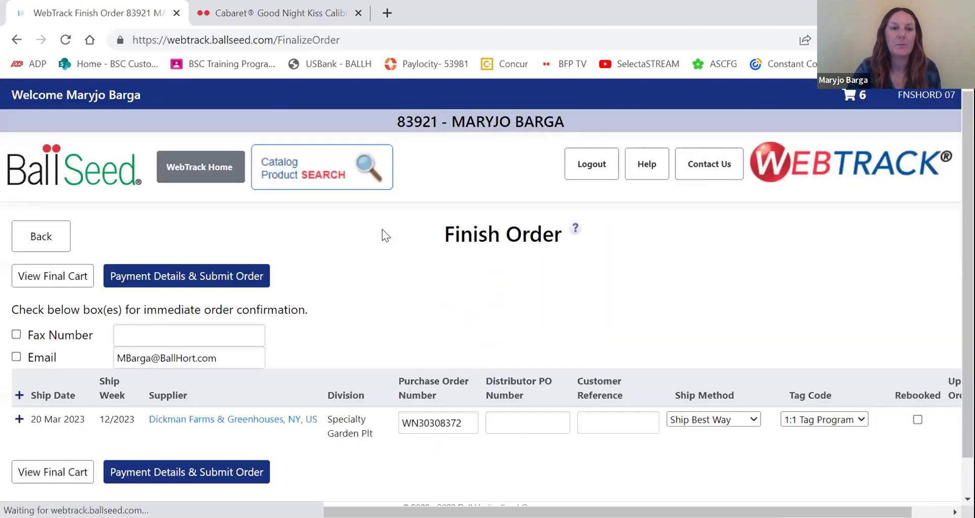
left_click(16, 357)
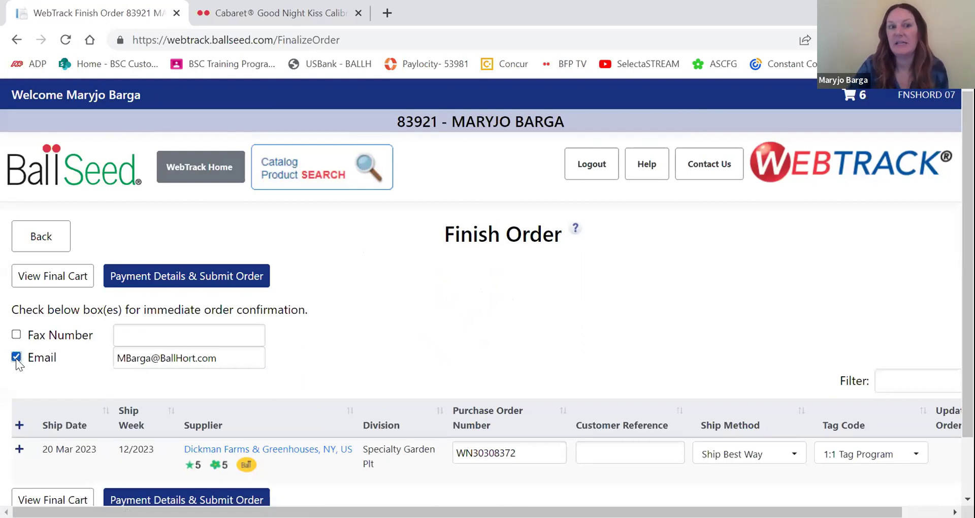
Set the customer reference to "annual" and replace the purchase order number for the Dickman Farms order.
scroll(386, 315, "down", 2)
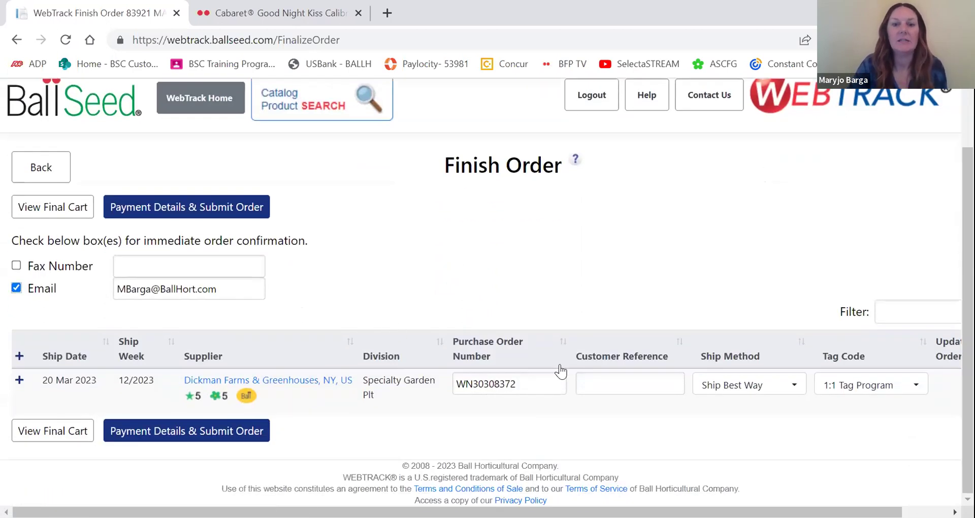
left_click(605, 380)
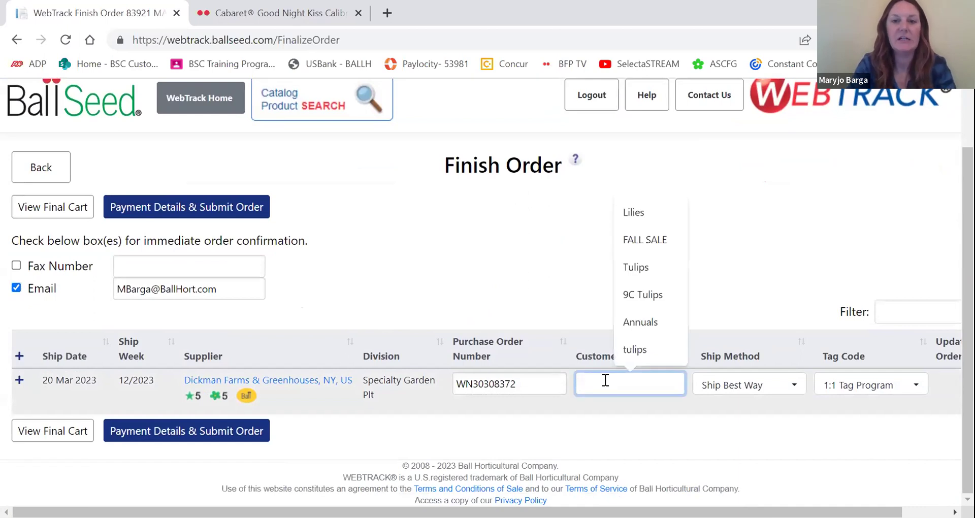
type("annual")
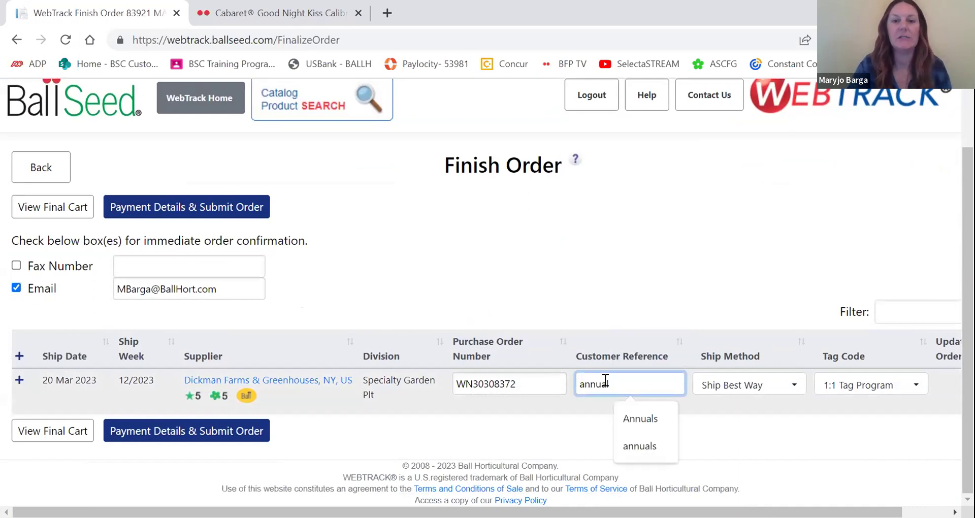
left_click(548, 384)
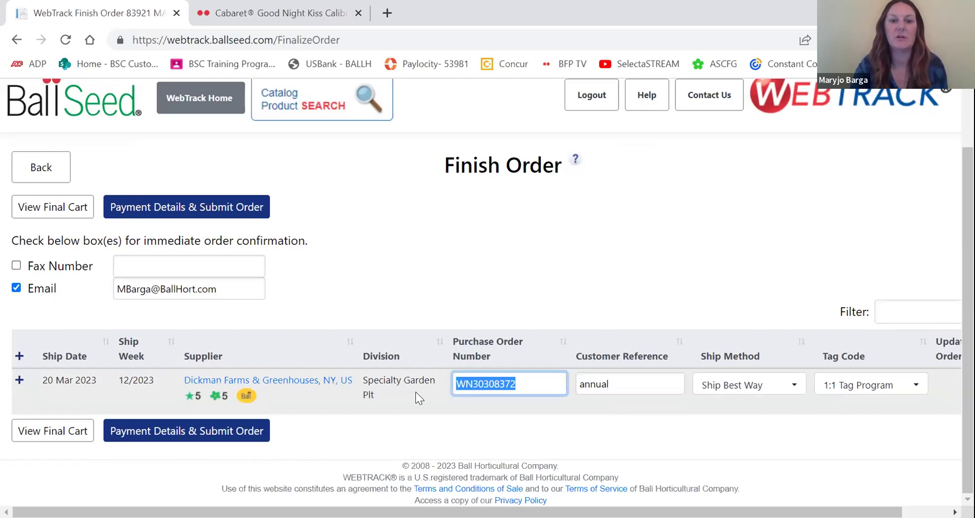
type("123")
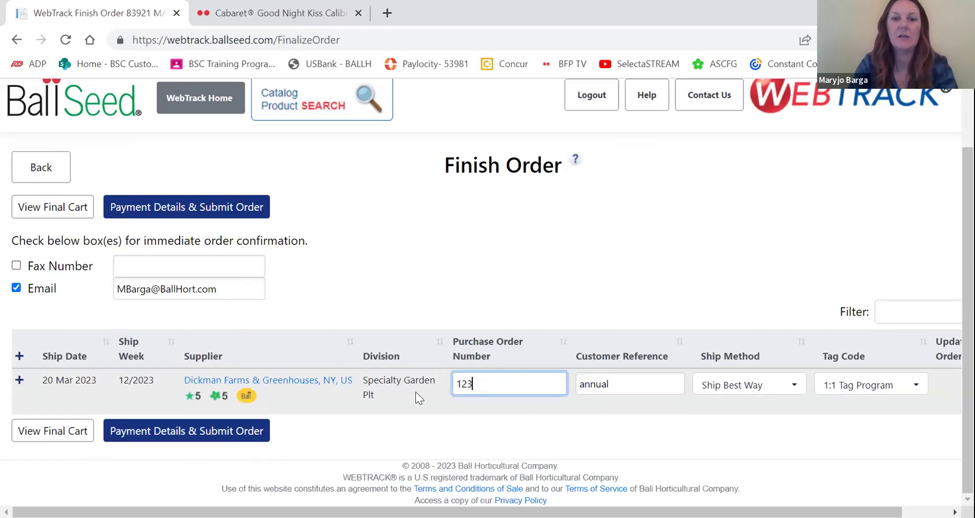
Look through the ship method and tag code options, keeping Ship Best Way and 1:1 Tag Program.
left_click(780, 390)
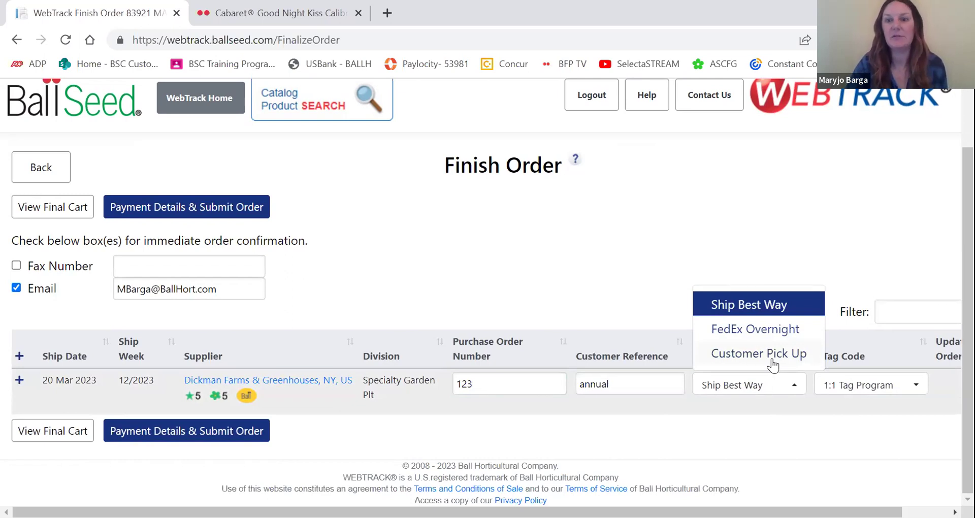
left_click(774, 399)
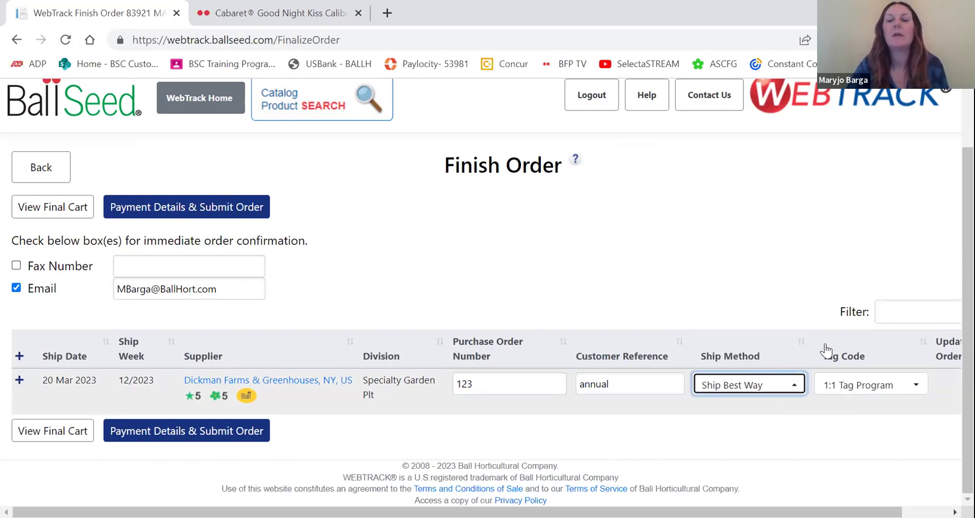
left_click(902, 395)
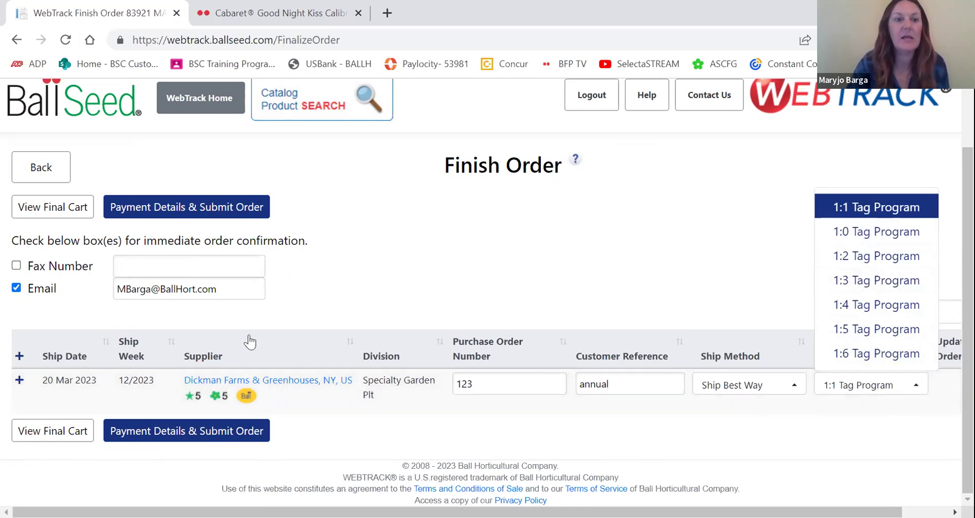
left_click(359, 279)
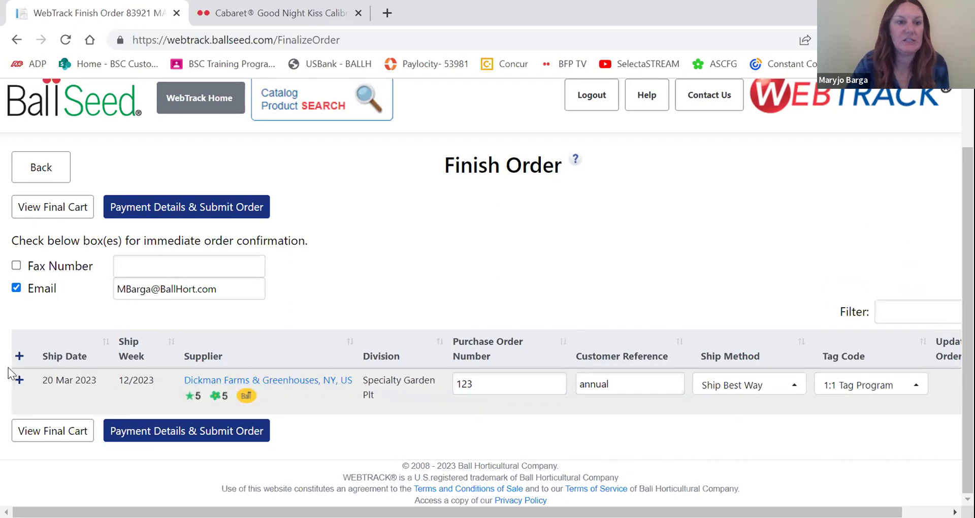
Expand the Dickman Farms order's items and set Coleus Trusty Rusty to the 1:0 Tag Program.
left_click(19, 381)
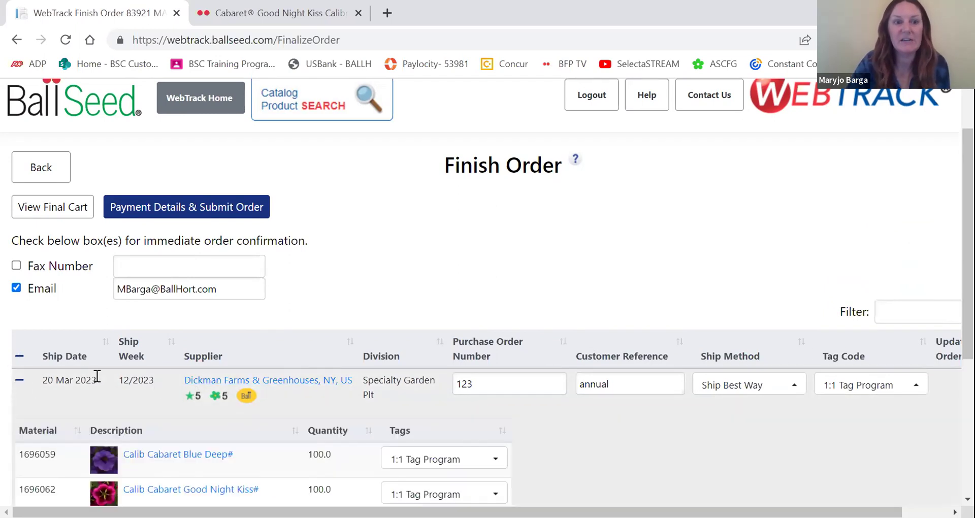
left_click(23, 380)
left_click(23, 380)
scroll(350, 360, "down", 1)
scroll(350, 359, "down", 3)
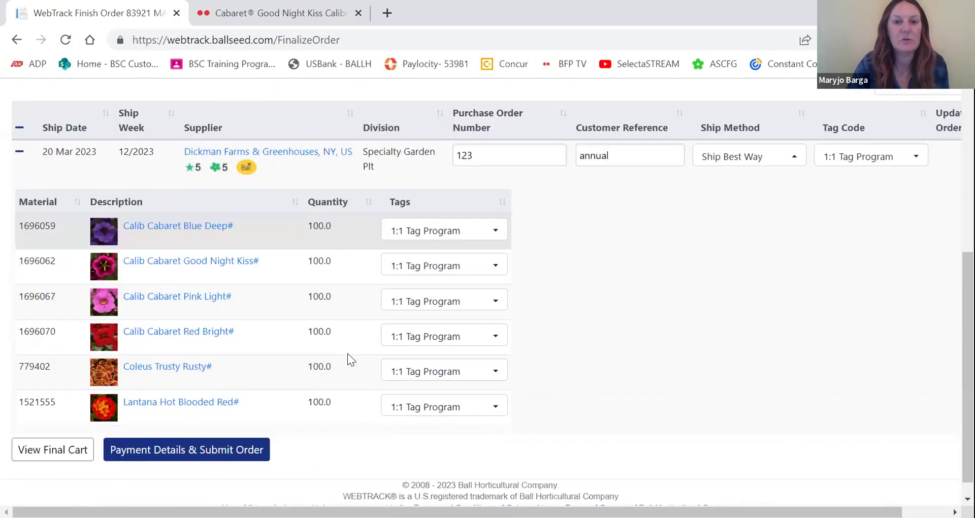
left_click(485, 212)
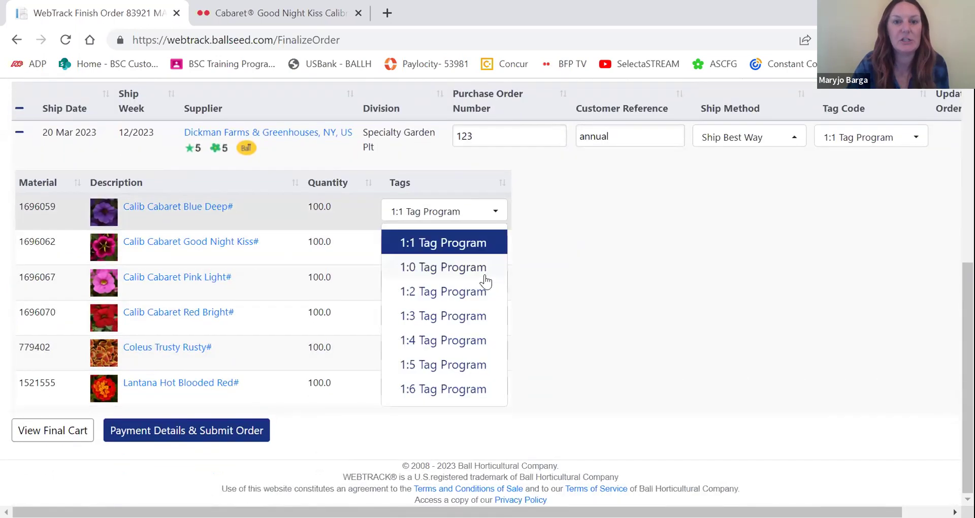
left_click(483, 221)
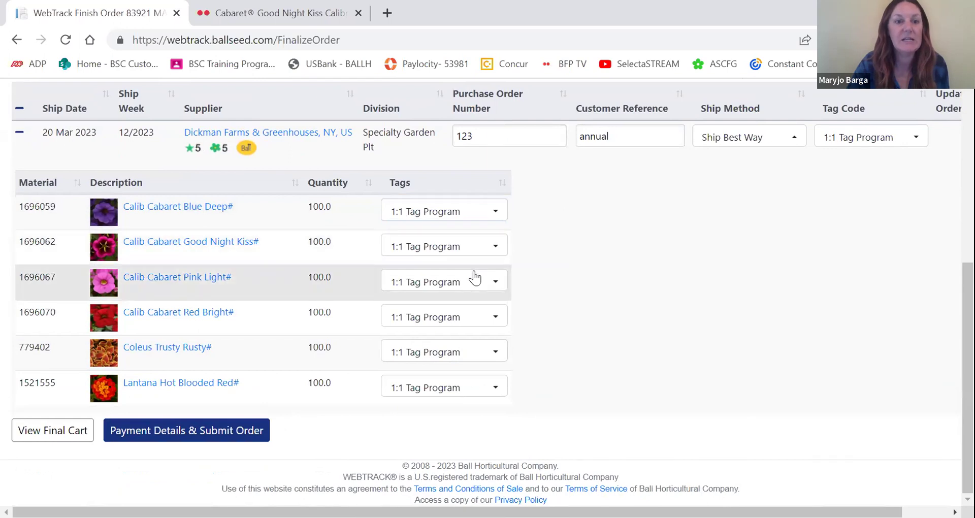
left_click(471, 352)
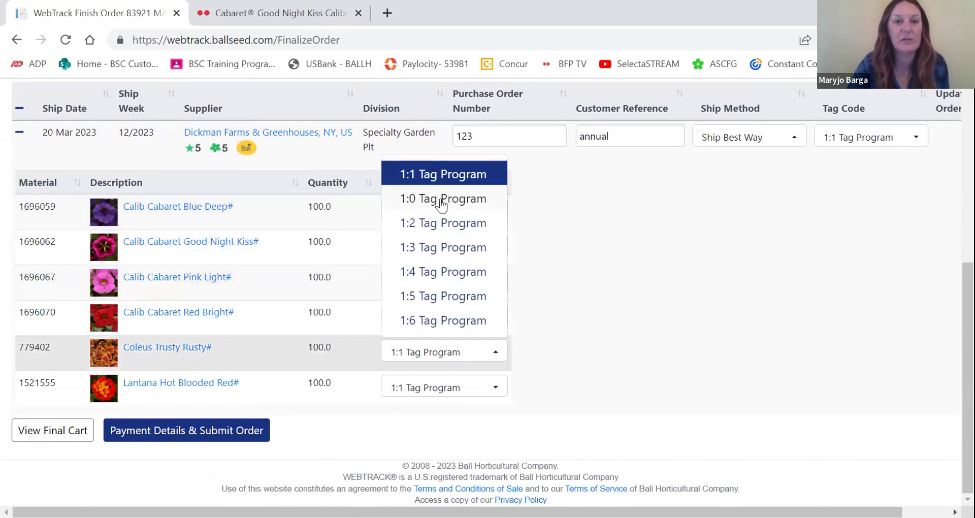
left_click(439, 201)
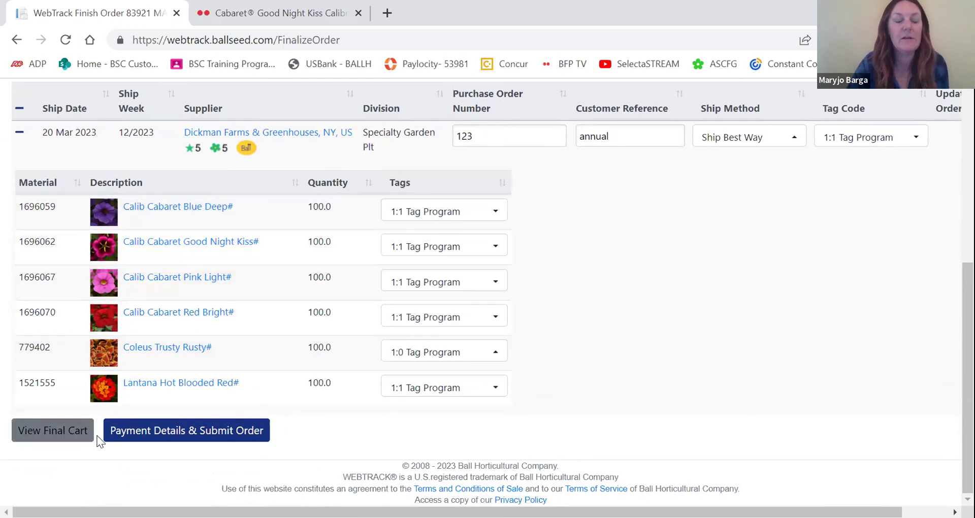
Try to leave the unfinished order for the WebTrack home page, then stay on the order.
scroll(477, 429, "up", 3)
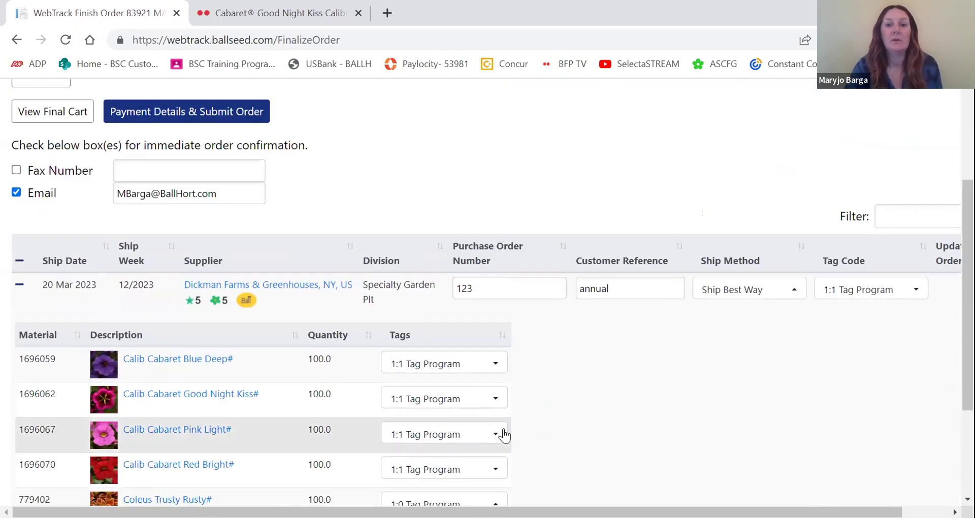
scroll(387, 374, "up", 2)
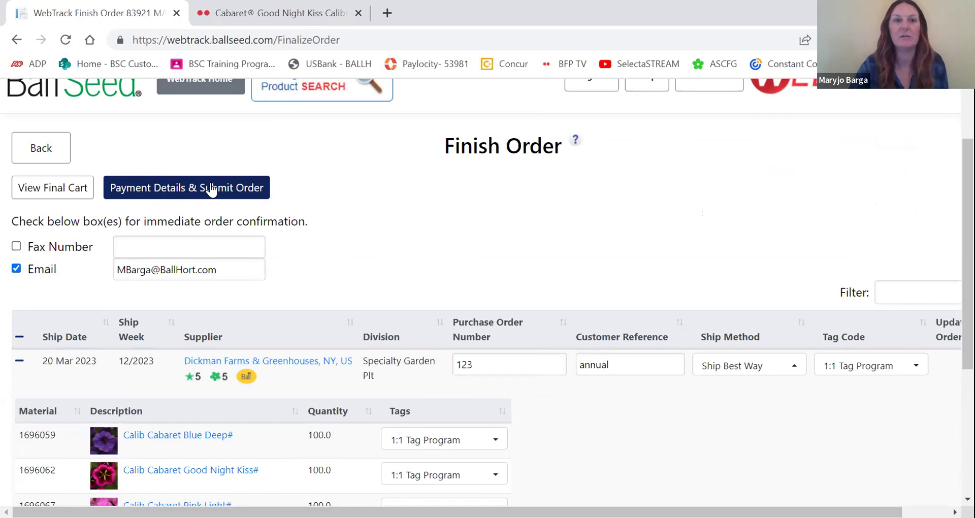
left_click(197, 83)
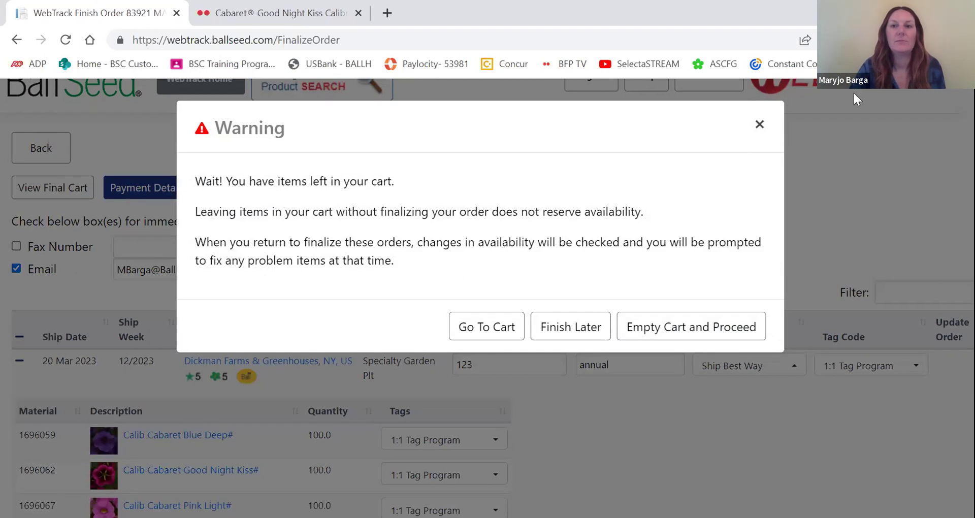
key("Escape")
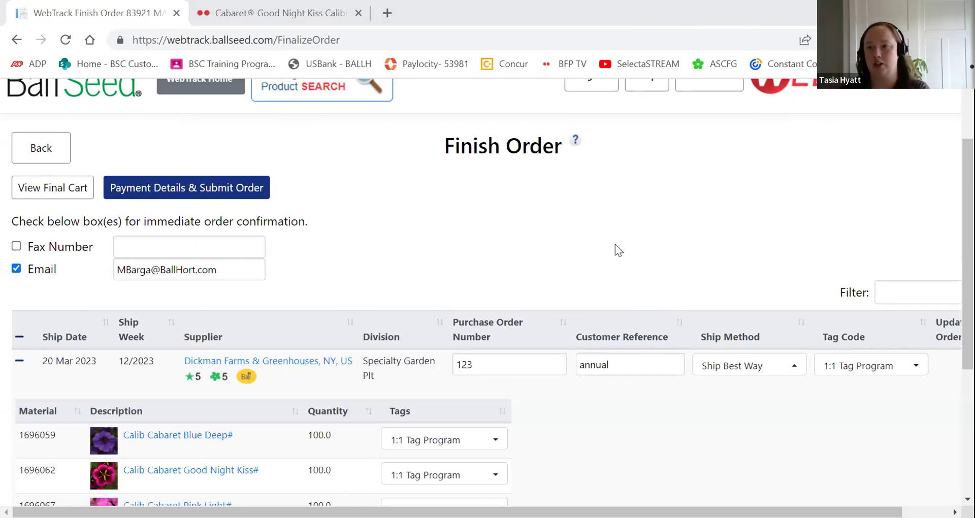
Return to the cart, choose to add more items and rerun the lantana search for supplier DICK, 20 Mar 2023.
left_click(50, 158)
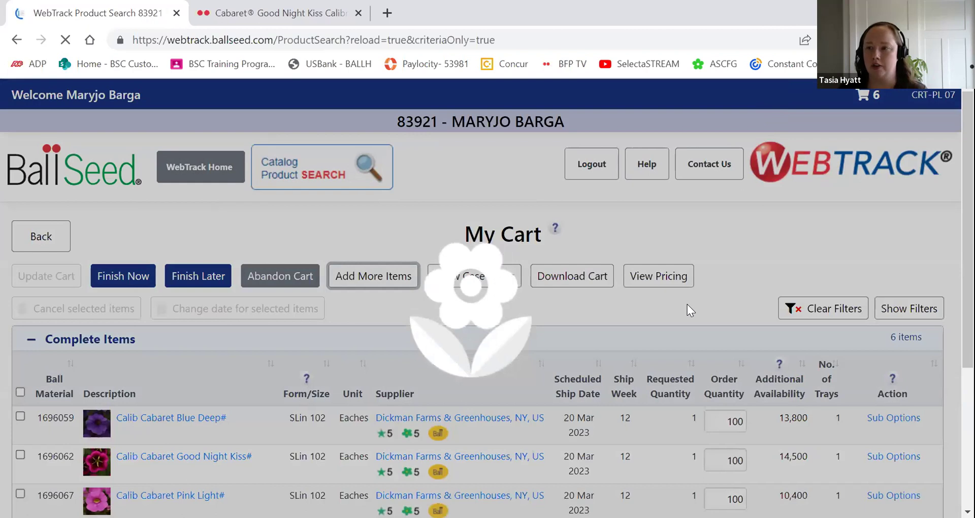
scroll(687, 304, "down", 5)
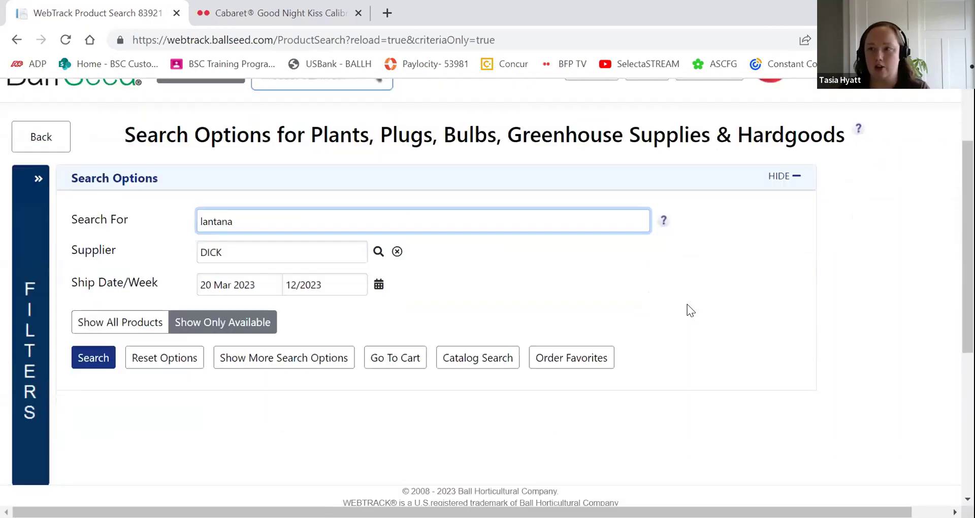
key("Return")
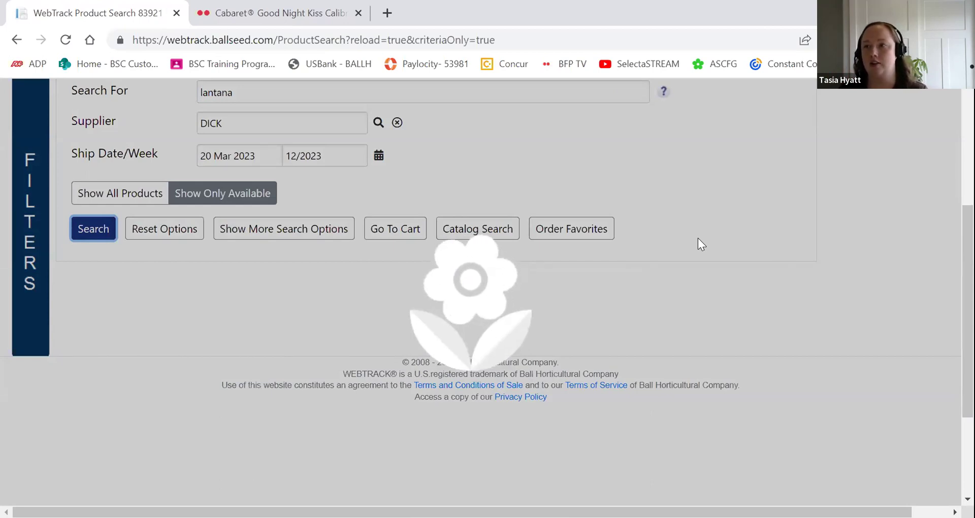
scroll(596, 465, "down", 5)
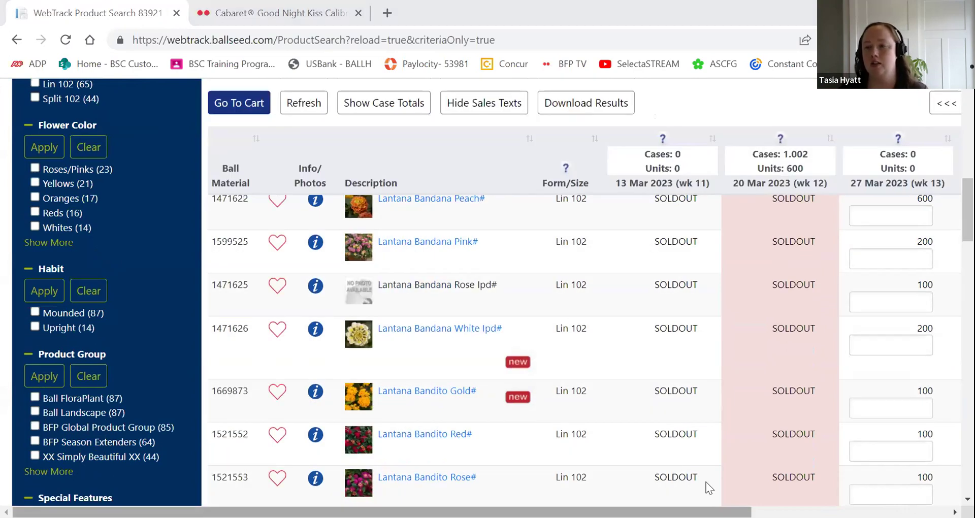
Order Split 102 Lantana Bloomify Pink for 20 Mar 2023, entering and saving a quantity of 1.
scroll(706, 483, "right", 2)
scroll(706, 482, "down", 8)
scroll(670, 414, "up", 2)
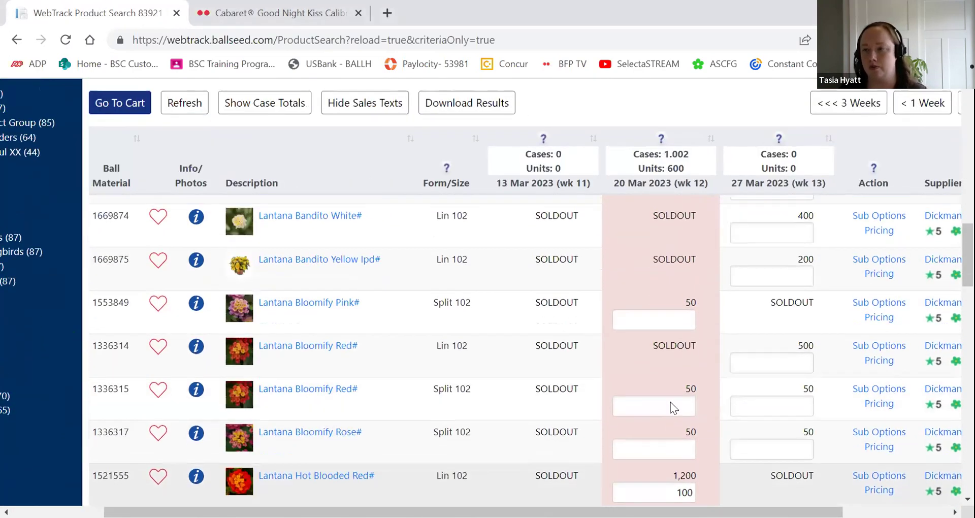
left_click(670, 319)
type("1")
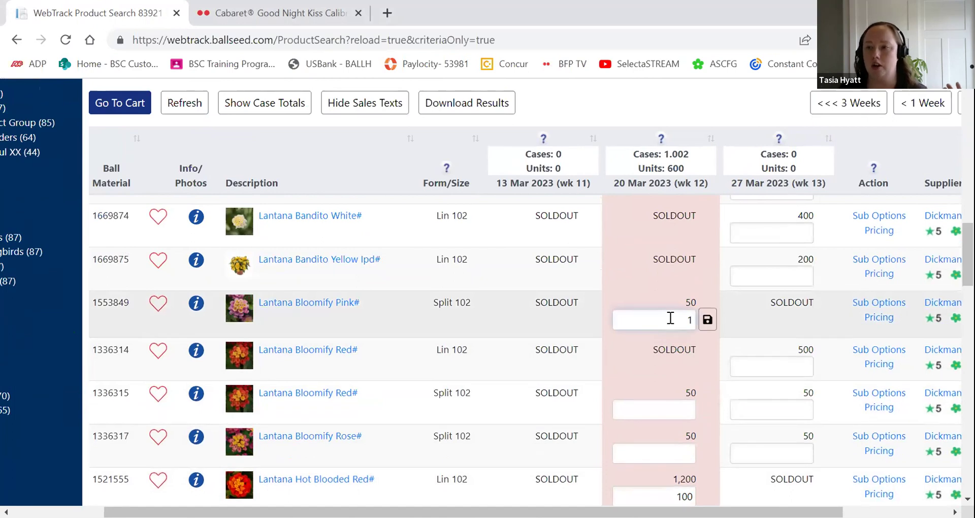
key("Return")
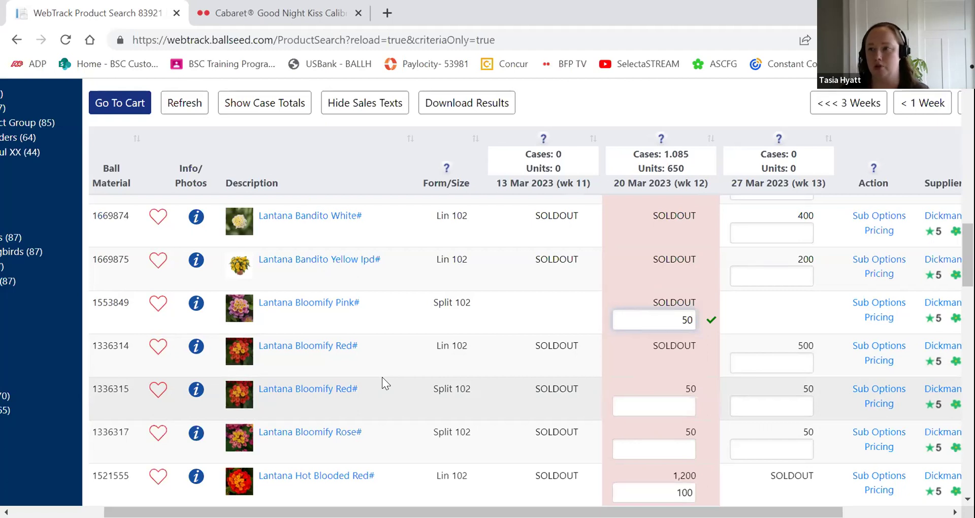
Search for tulip from supplier EDNE with the 20 Mar 2023 ship date.
scroll(382, 377, "up", 8)
scroll(382, 376, "up", 10)
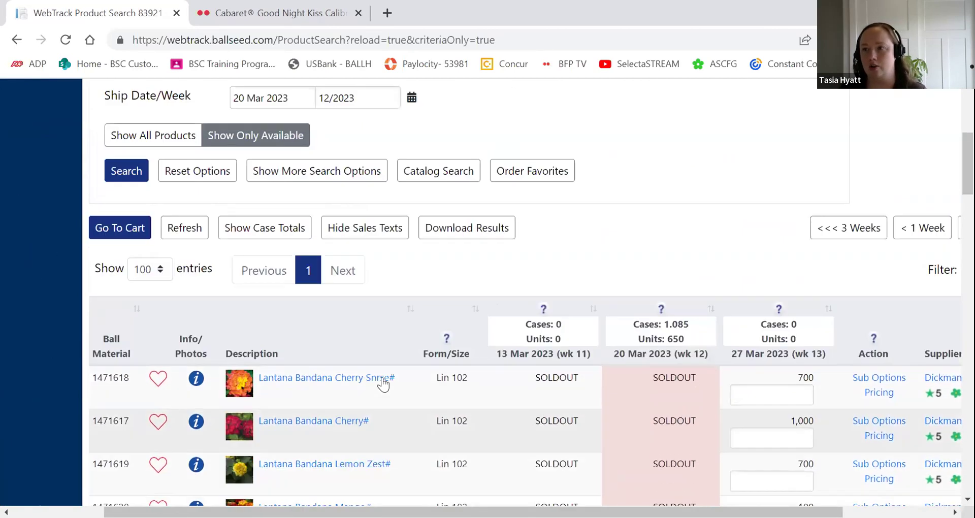
left_click(340, 257)
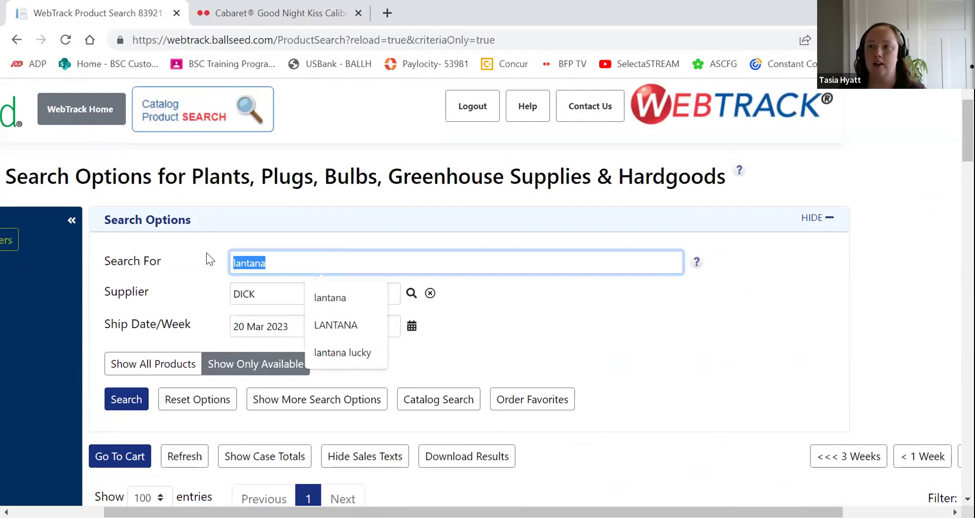
type("tulip")
key("Tab")
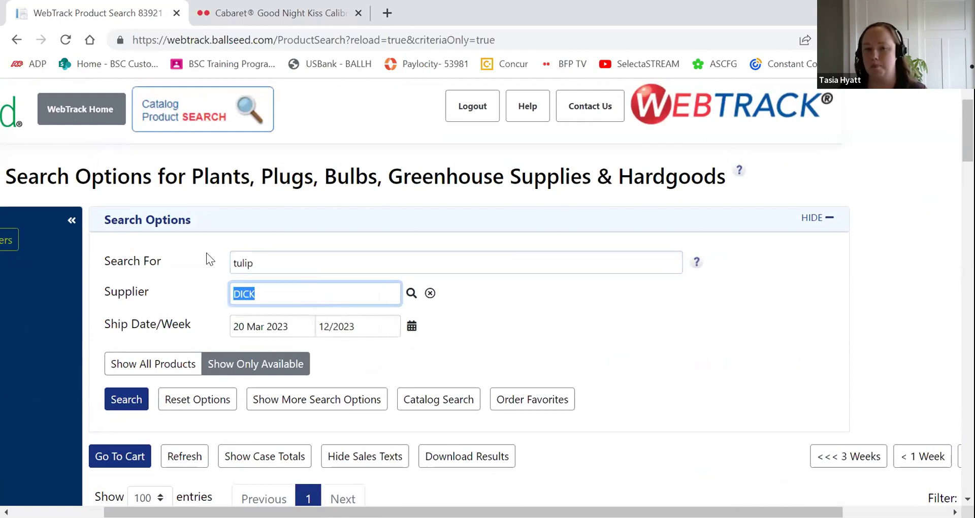
type("EDNE")
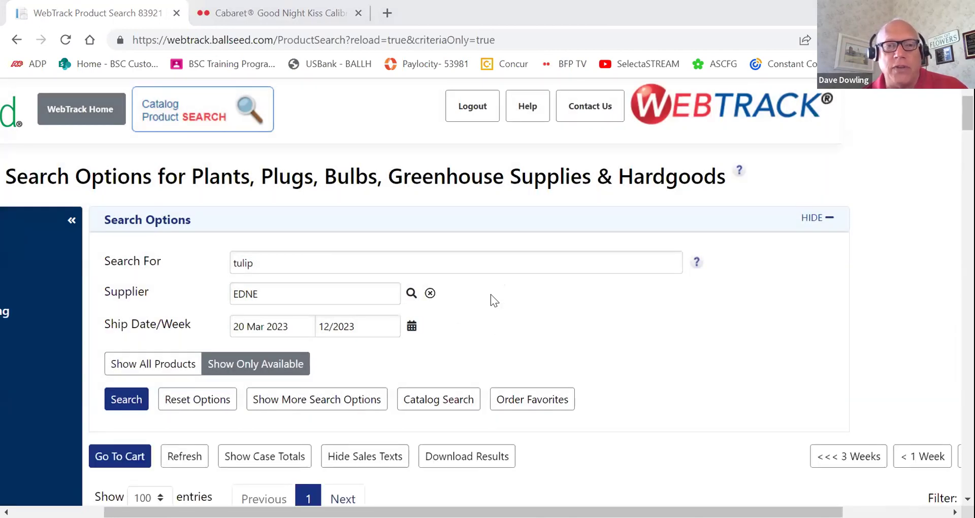
Order BU Tulip Blue Wow for the 20 Mar 2023 ship week, entering a quantity of 1, and dismiss the supplier note.
scroll(490, 301, "down", 1)
scroll(490, 295, "down", 7)
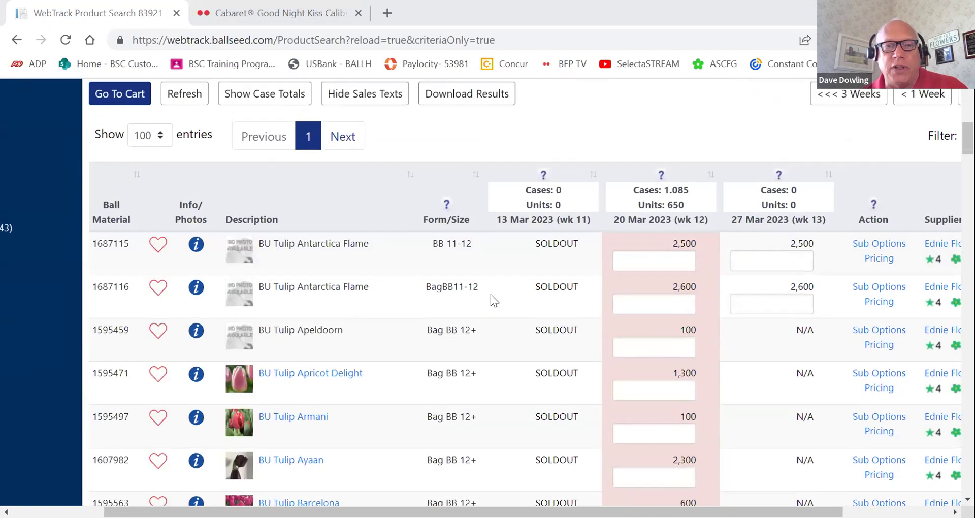
scroll(493, 334, "down", 4)
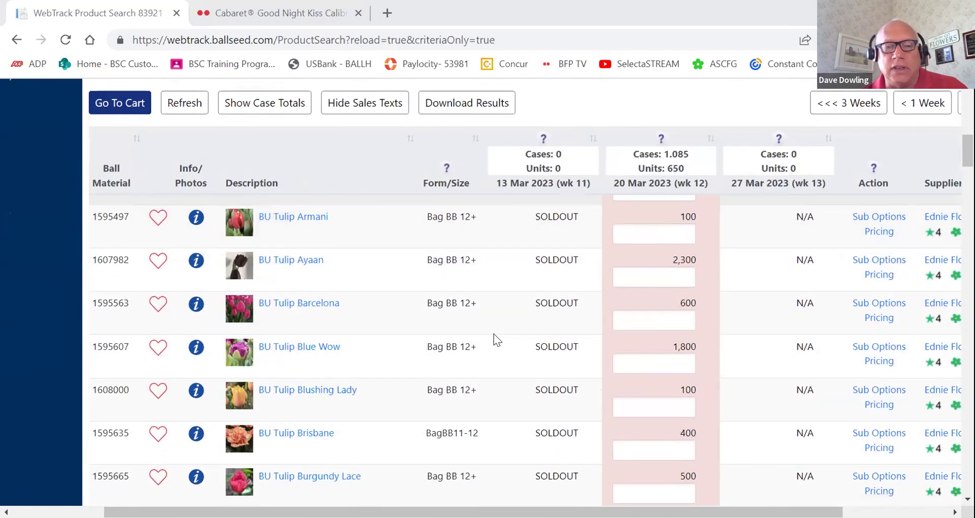
scroll(312, 367, "right", 3)
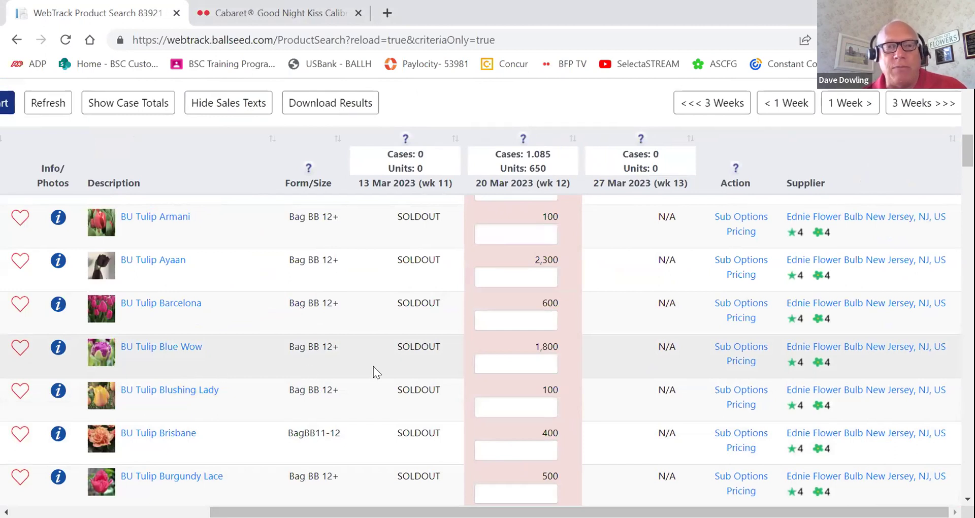
left_click(507, 362)
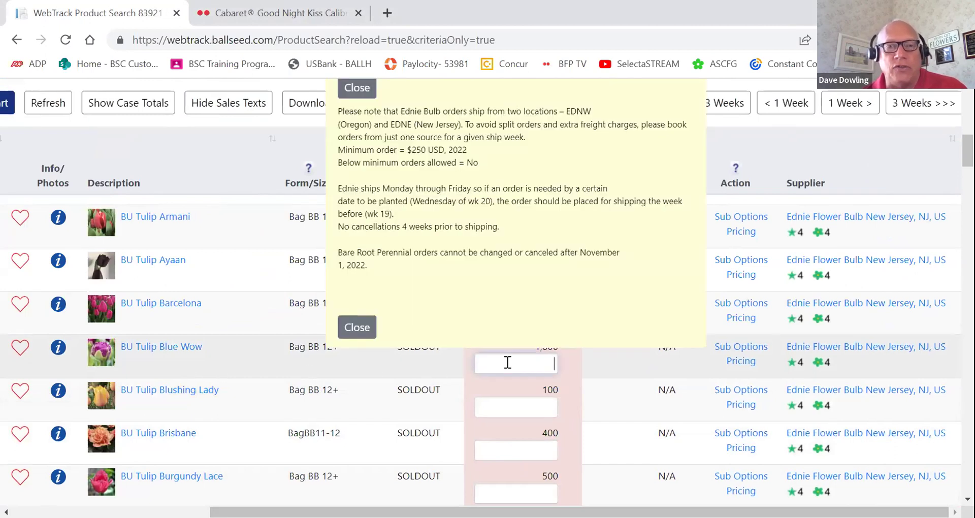
type("1")
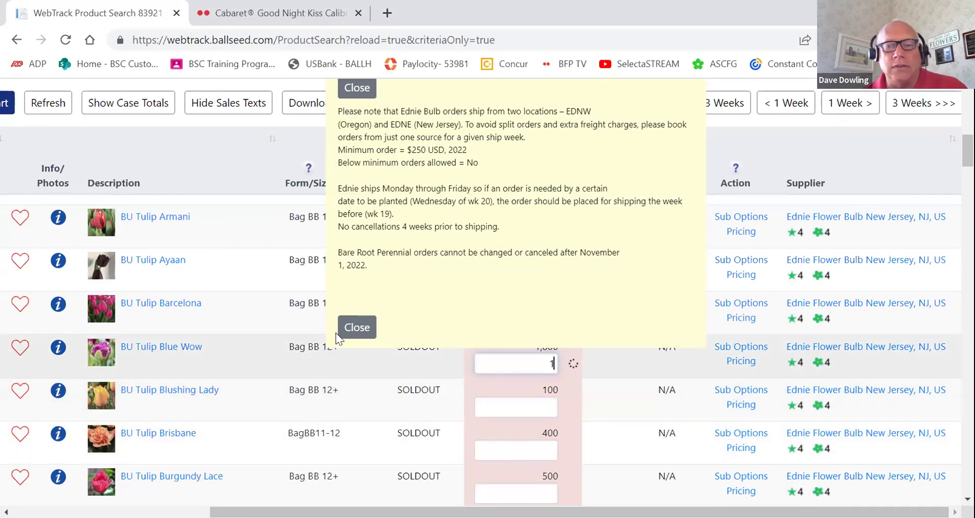
left_click(355, 328)
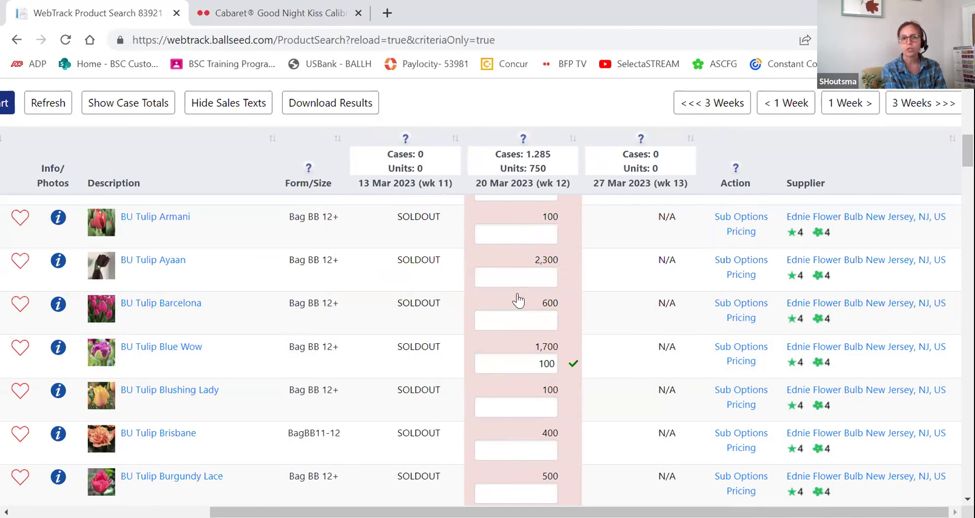
Try to download the tulip search results in Excel format without giving an email address, then dismiss the download dialog.
scroll(339, 172, "up", 5)
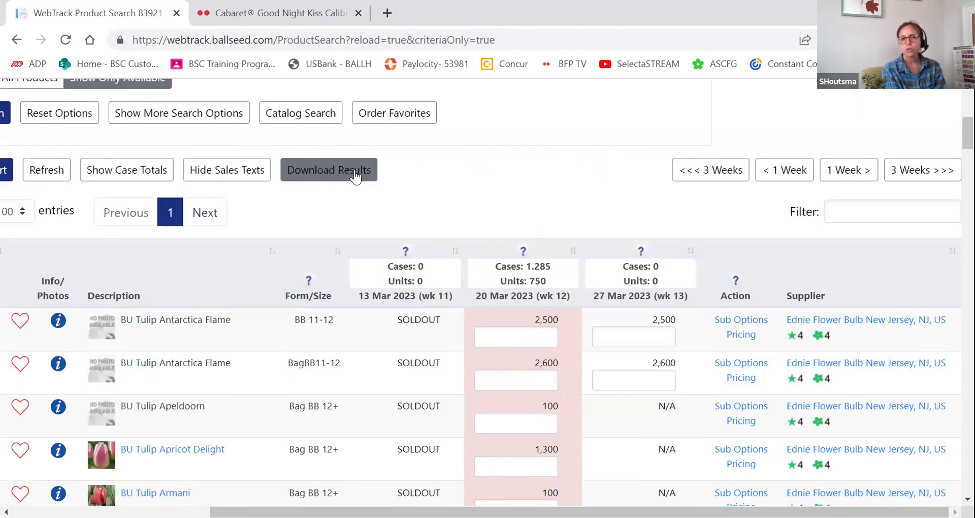
left_click(355, 173)
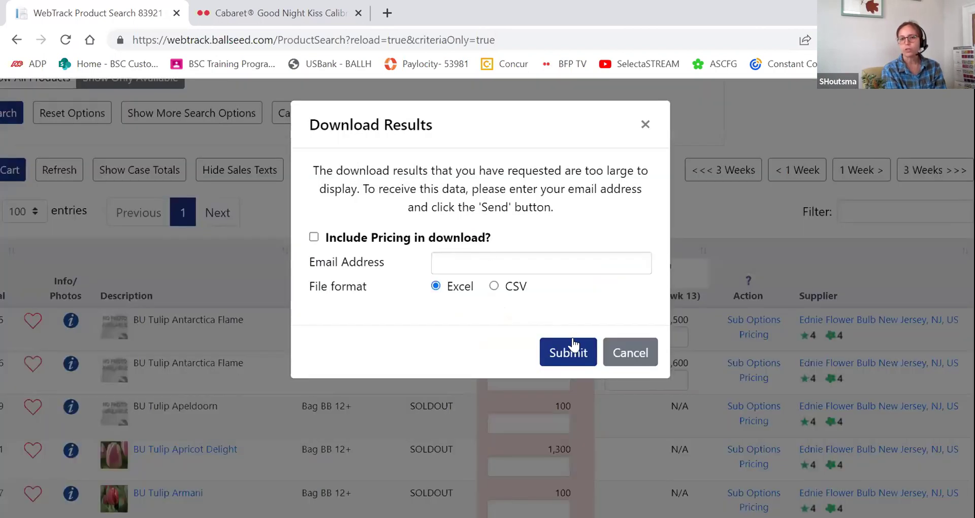
left_click(563, 357)
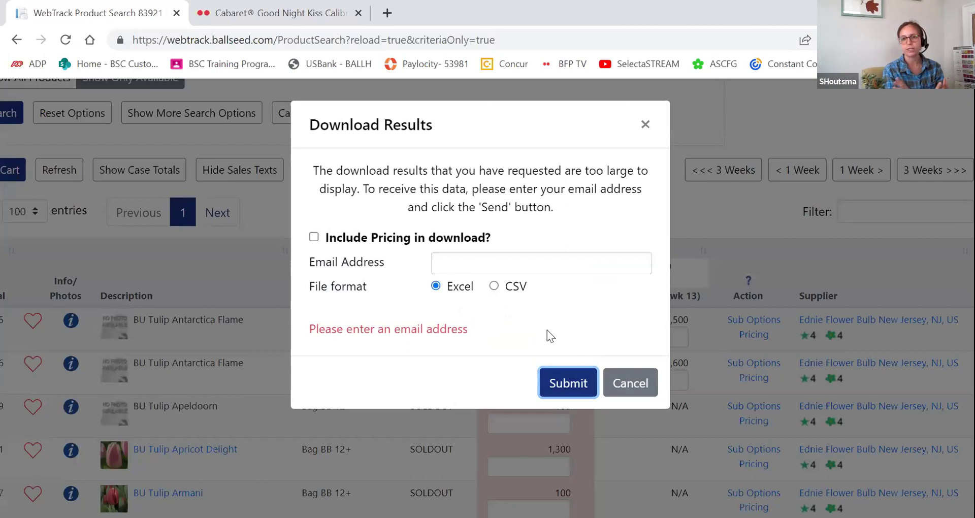
left_click(645, 124)
Narrow the EDNE search for 20 Mar 2023 to "tulip ant" and download the results in Excel format without pricing.
scroll(239, 287, "up", 5)
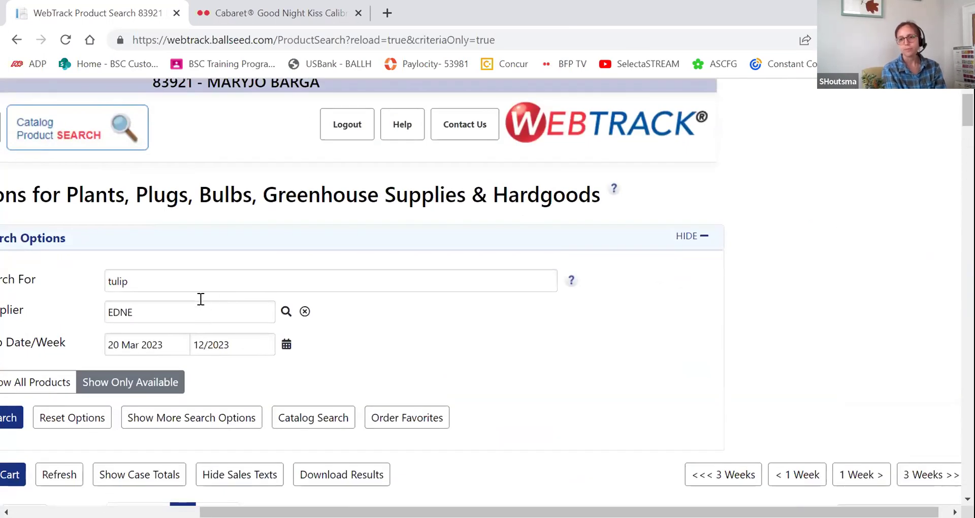
left_click(199, 280)
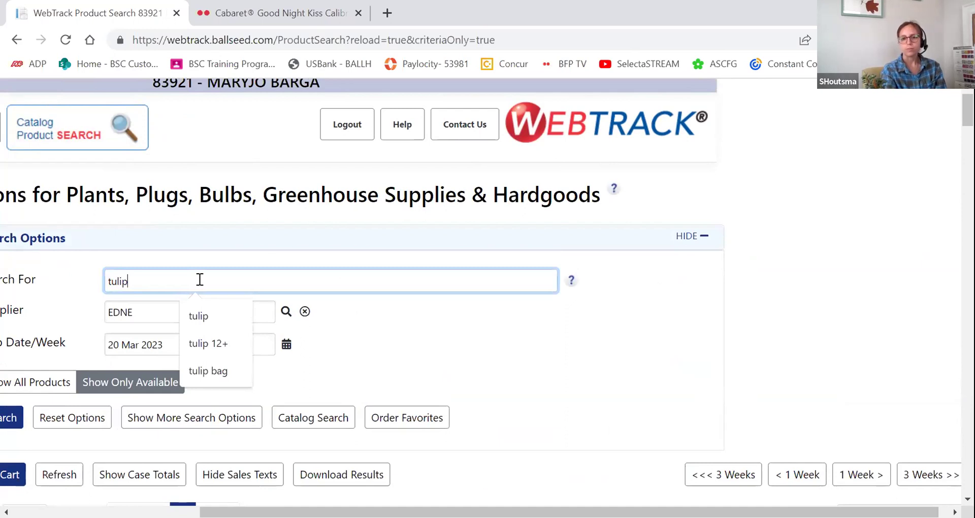
scroll(199, 281, "down", 5)
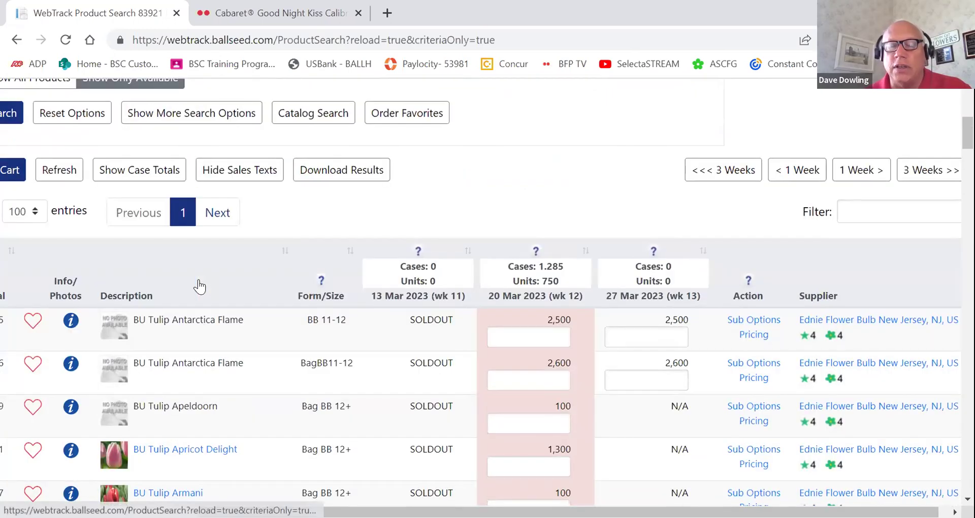
scroll(200, 285, "up", 3)
type("ant")
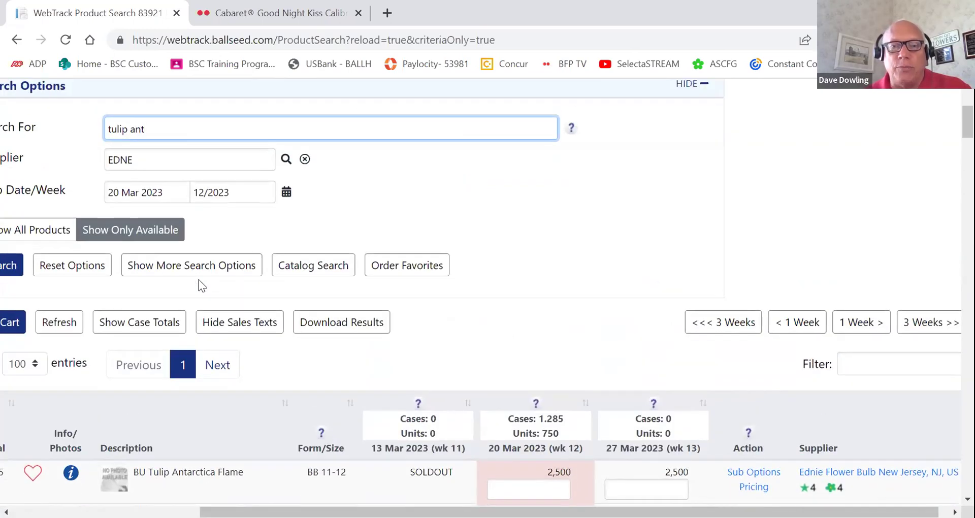
key("Return")
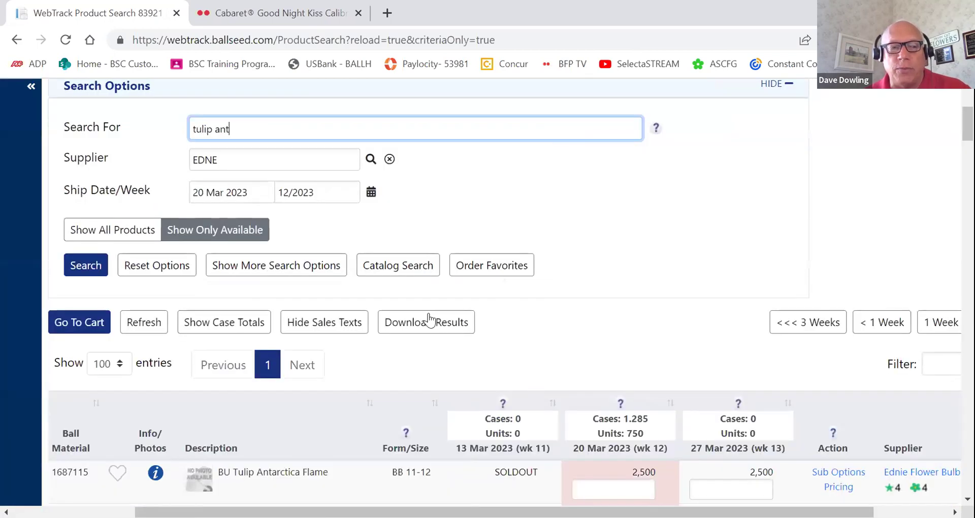
left_click(429, 322)
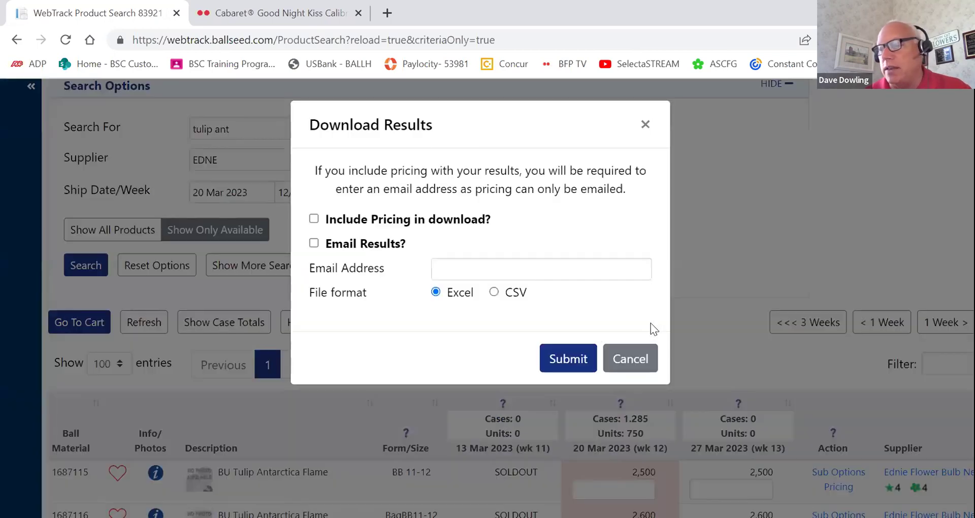
left_click(567, 356)
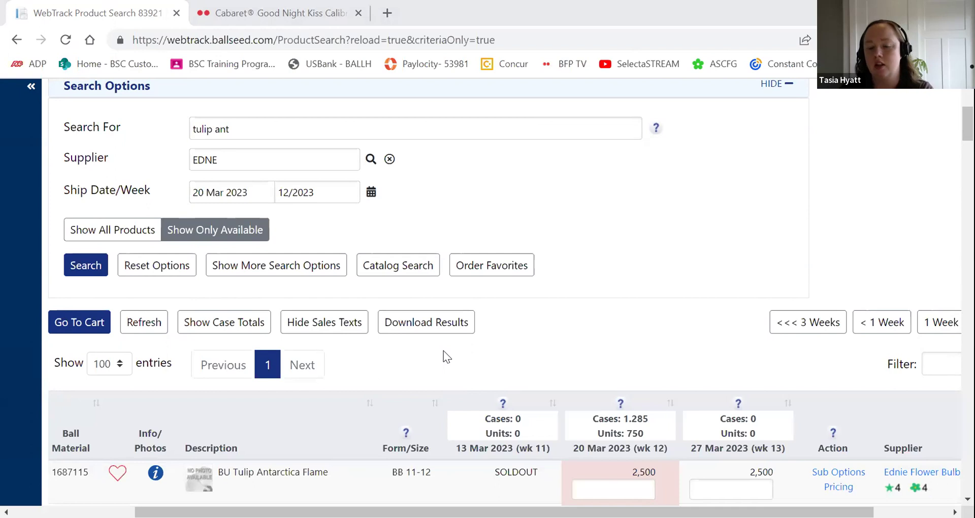
Search for "lisicf" with the supplier cleared, keeping the 20 Mar 2023 ship date.
left_click(271, 128)
left_click_drag(271, 128, 134, 140)
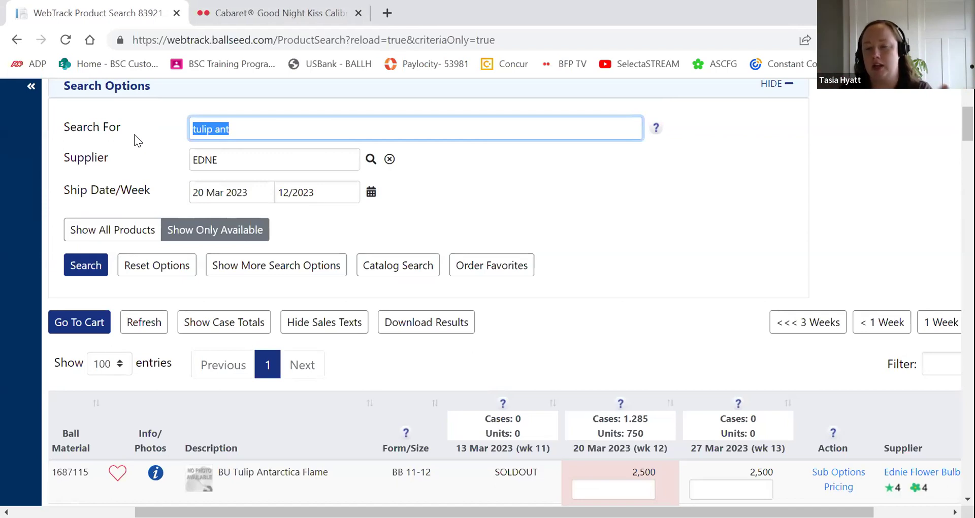
type("l")
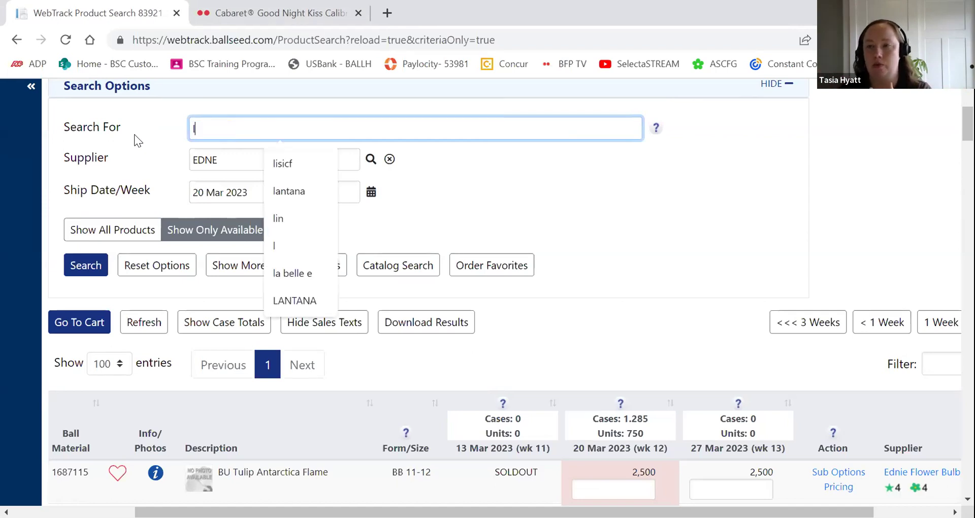
type("isi")
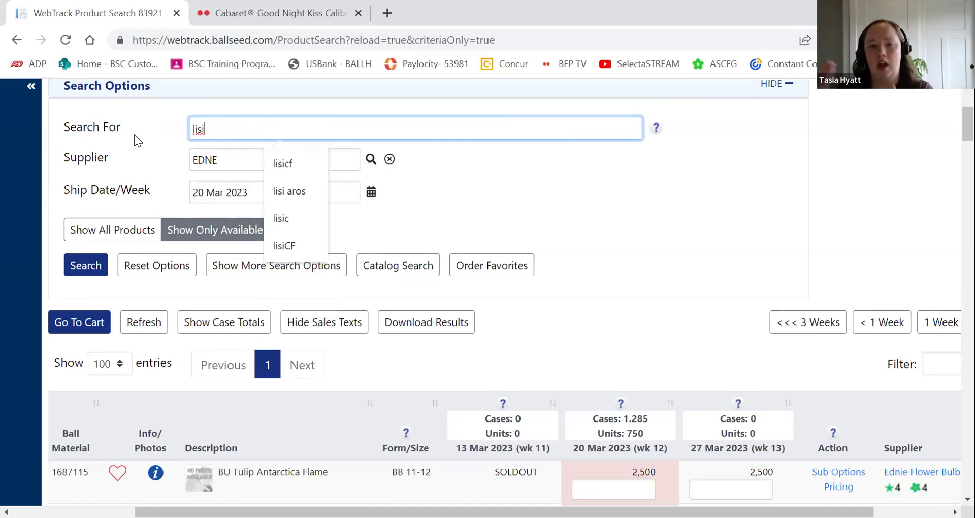
type("cf")
key("Tab")
key("BackSpace")
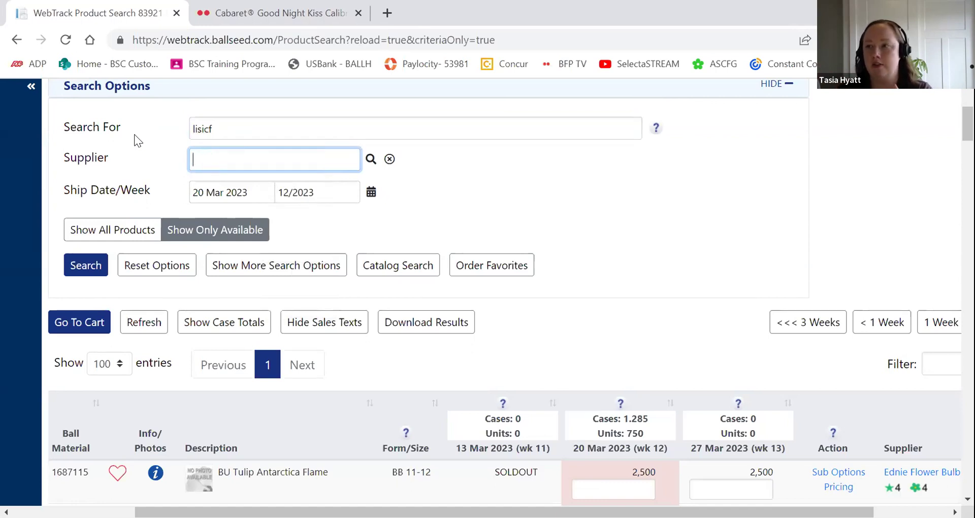
left_click(84, 265)
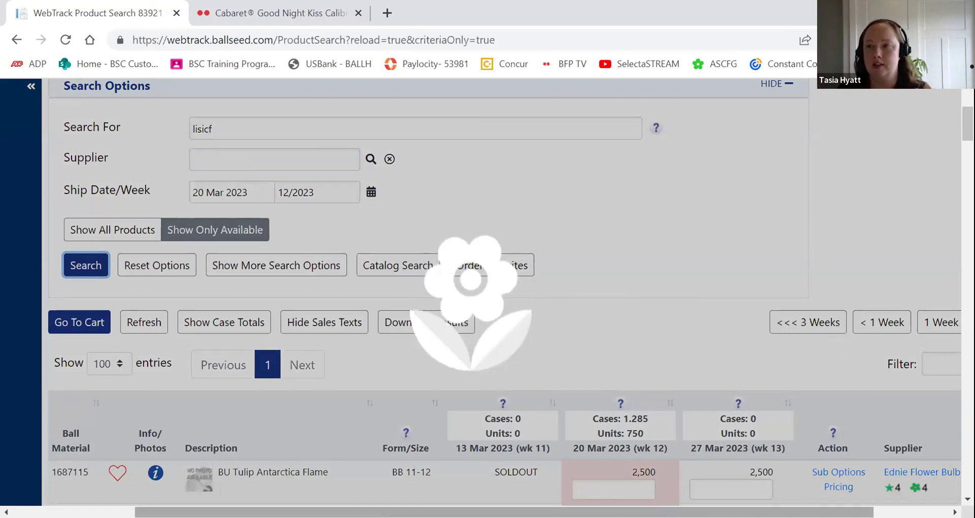
scroll(927, 331, "right", 4)
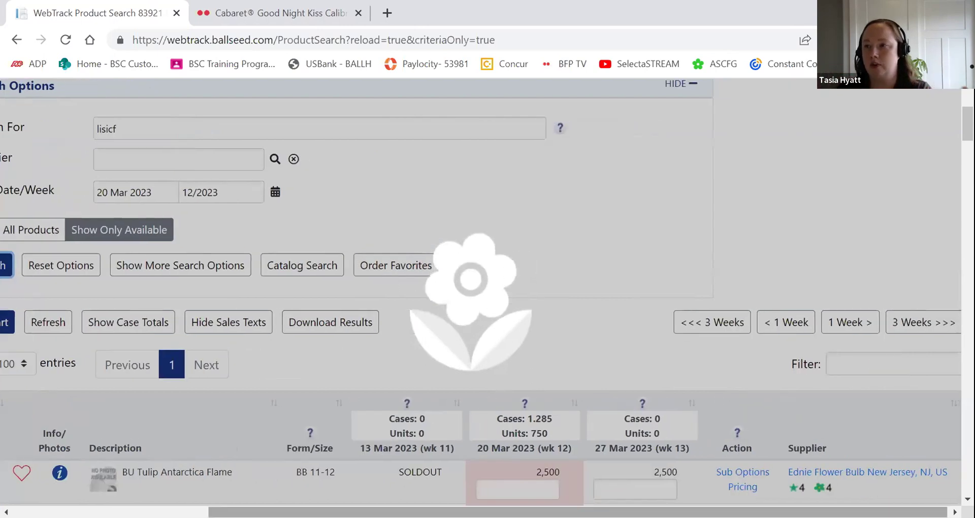
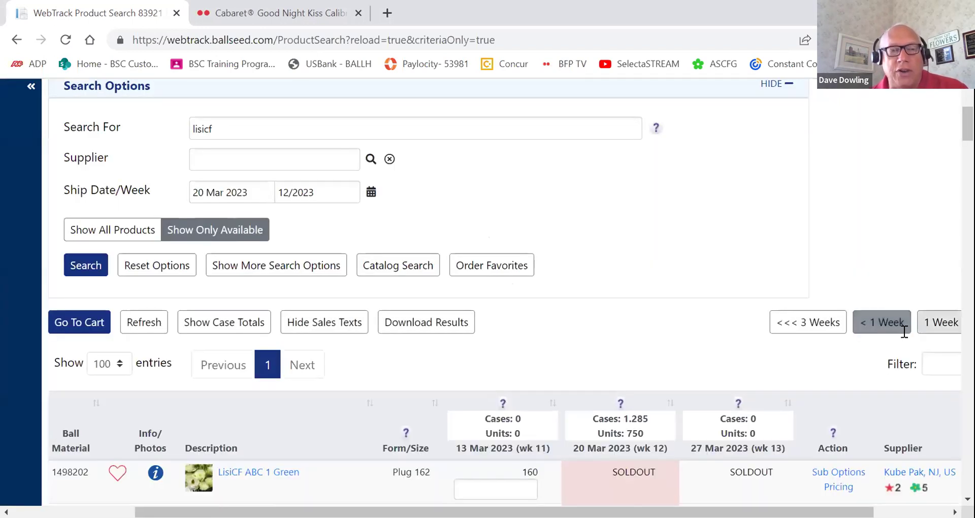
Move the lisicf availability results three weeks ahead.
scroll(855, 405, "right", 2)
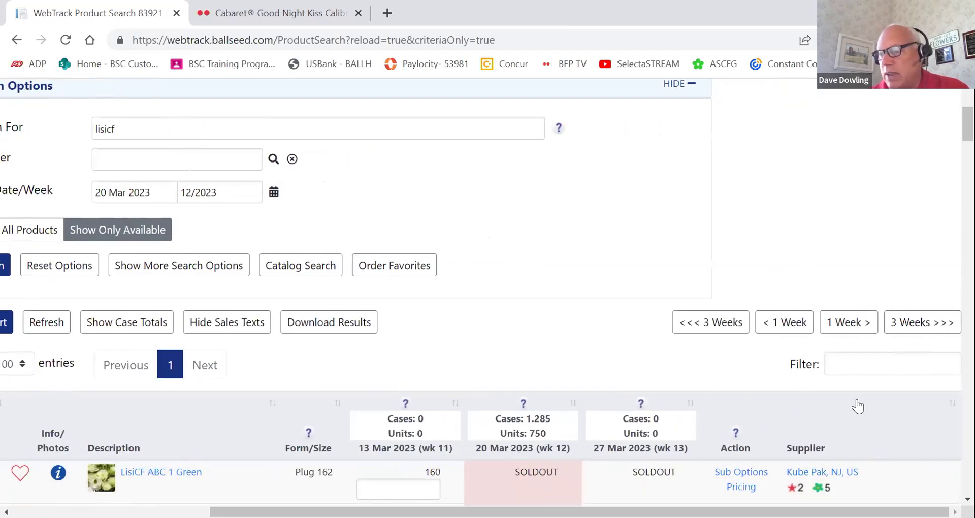
left_click(912, 325)
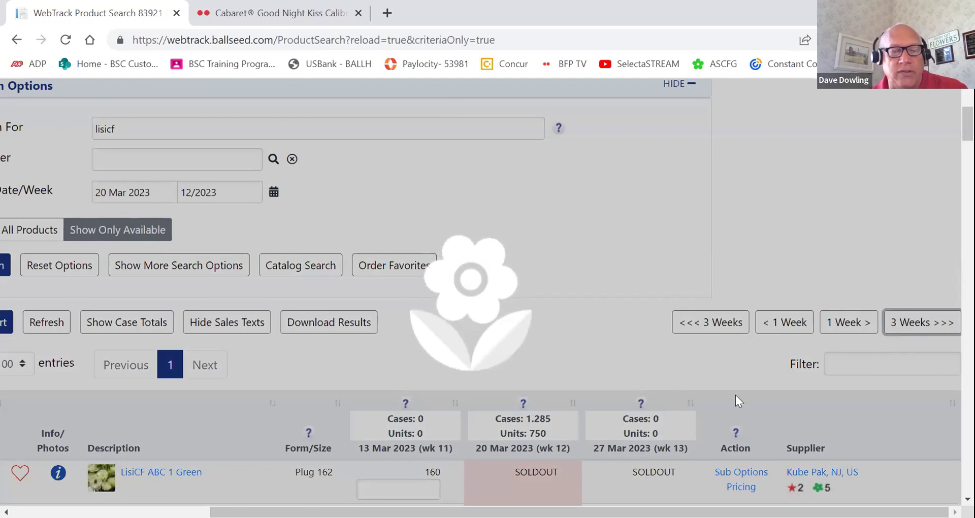
scroll(653, 386, "down", 5)
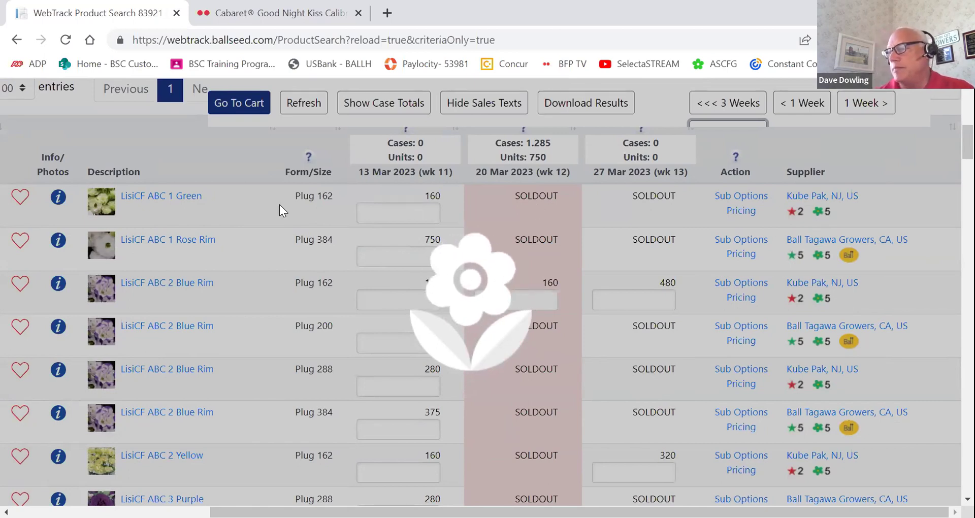
scroll(279, 205, "up", 7)
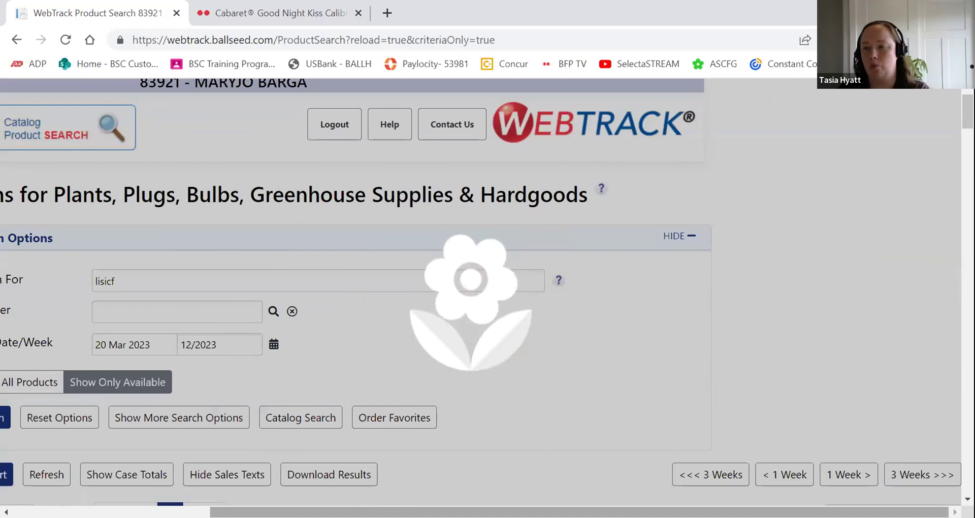
scroll(223, 103, "left", 5)
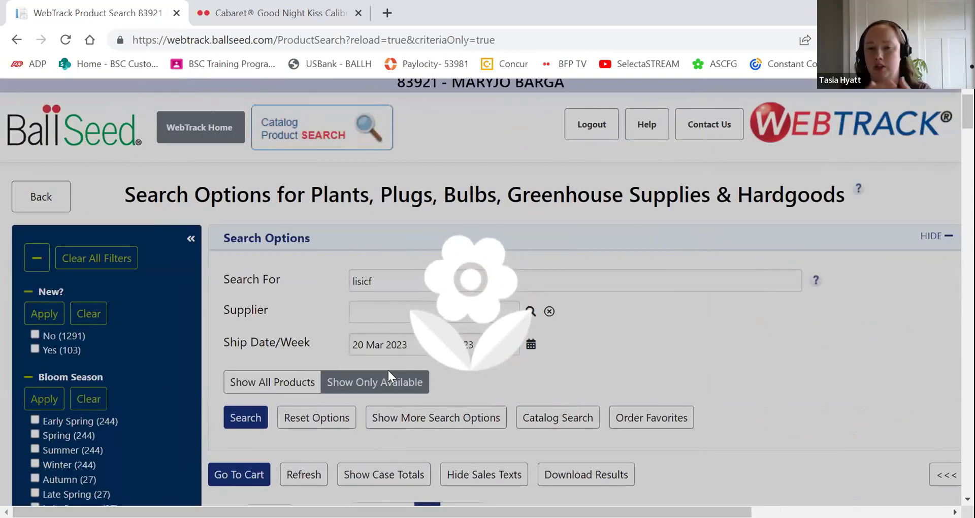